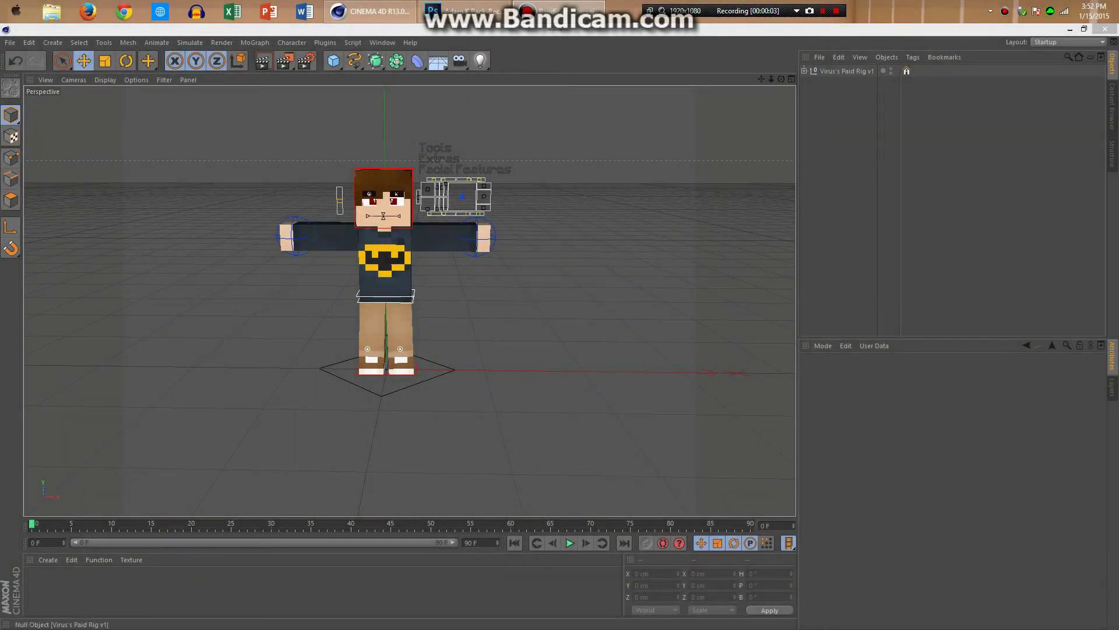
- Examine the character rig and its facial and extras controls from several angles and distances
drag(782, 79, 898, 134)
mouse_move(409, 300)
alt+mouse_down()
mouse_move(349, 297)
mouse_move(410, 300)
mouse_move(410, 287)
alt+mouse_up()
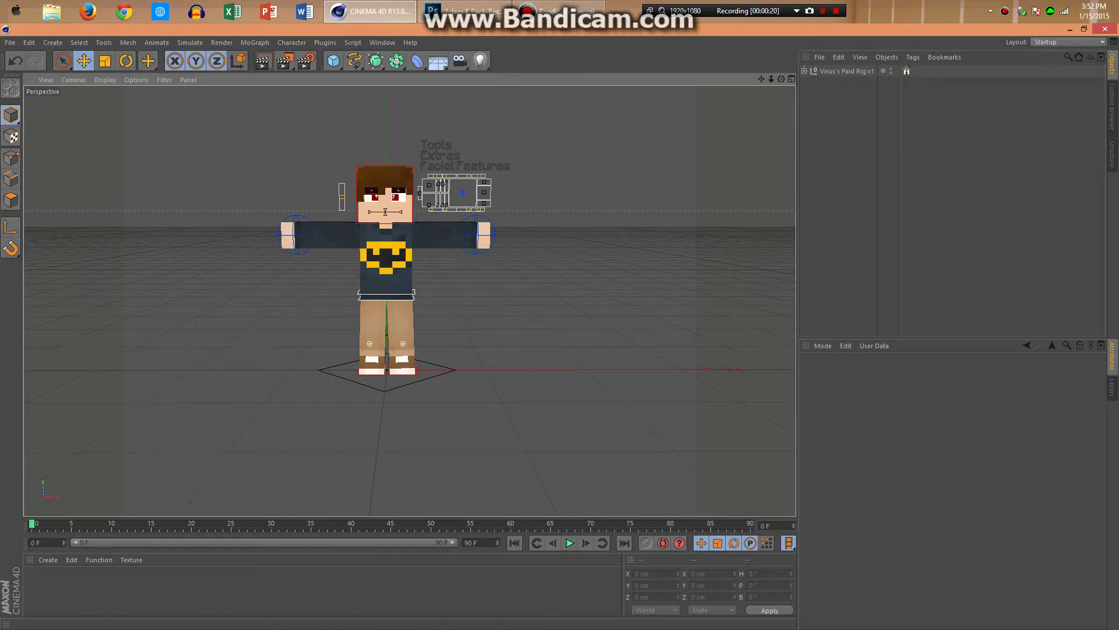
drag(781, 79, 543, 70)
drag(409, 300, 409, 300)
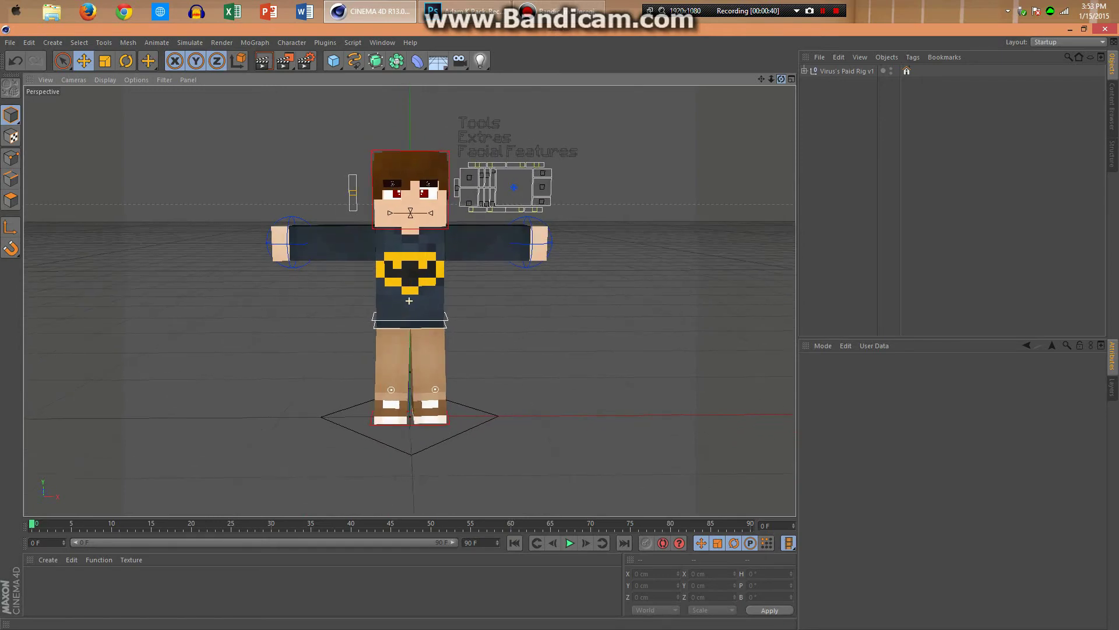
click(782, 81)
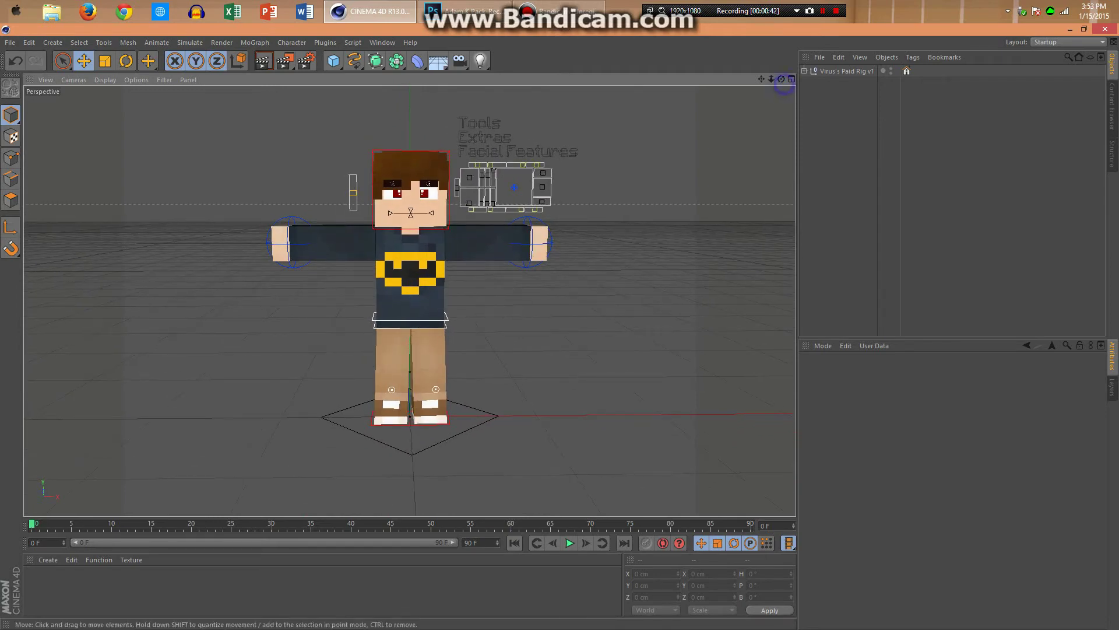
mouse_move(781, 79)
mouse_down()
mouse_move(830, 107)
mouse_move(836, 76)
mouse_move(794, 75)
mouse_up()
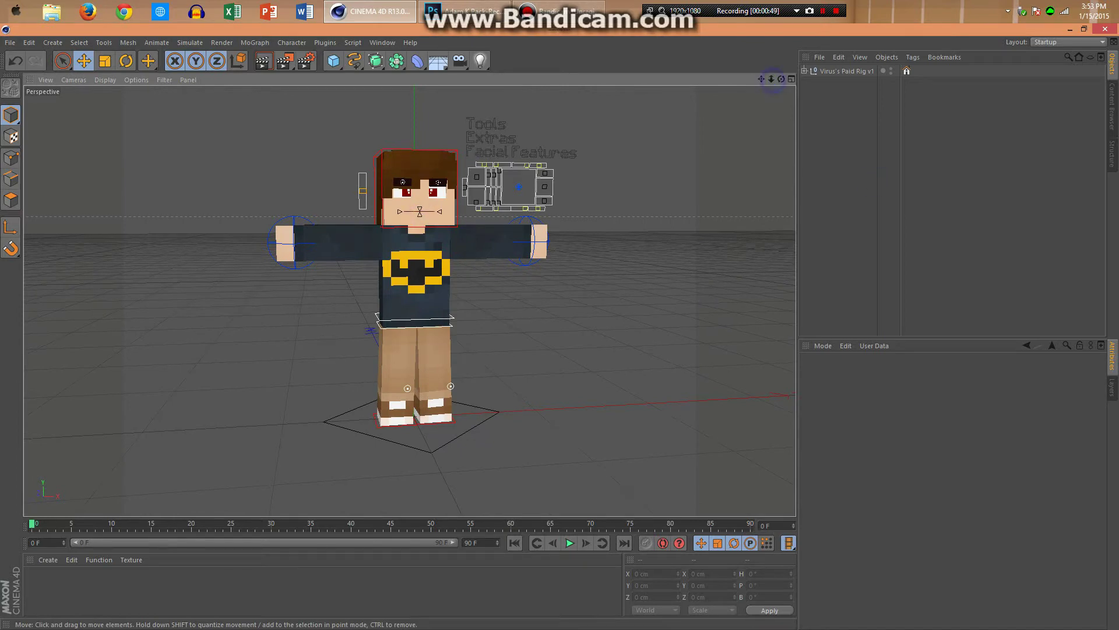
click(484, 145)
click(918, 214)
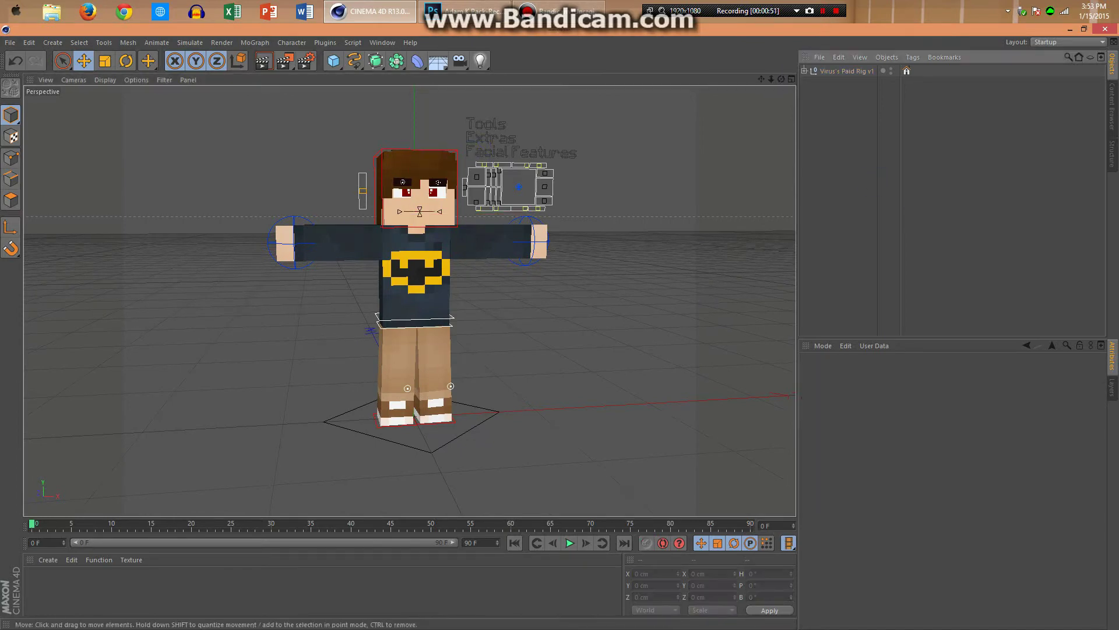
drag(781, 79, 816, 79)
scroll(409, 301, down, 4)
scroll(410, 301, up, 2)
- Load C4D.png from the desktop's Skins folder as the skin texture of Virus's Paid Rig v1
click(847, 71)
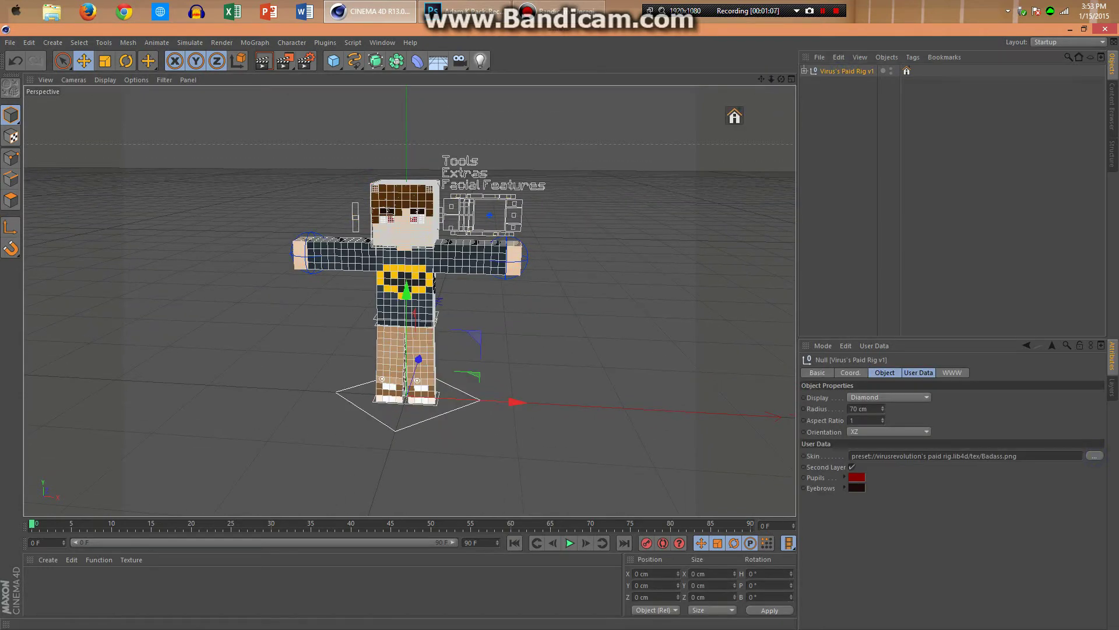
click(1094, 456)
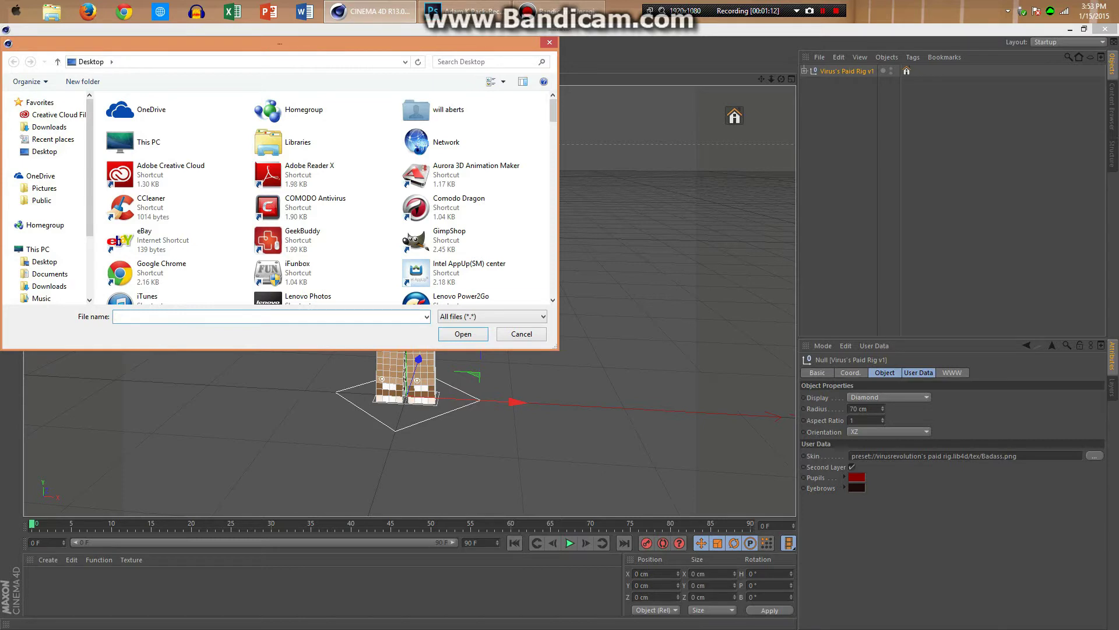
scroll(326, 198, down, 10)
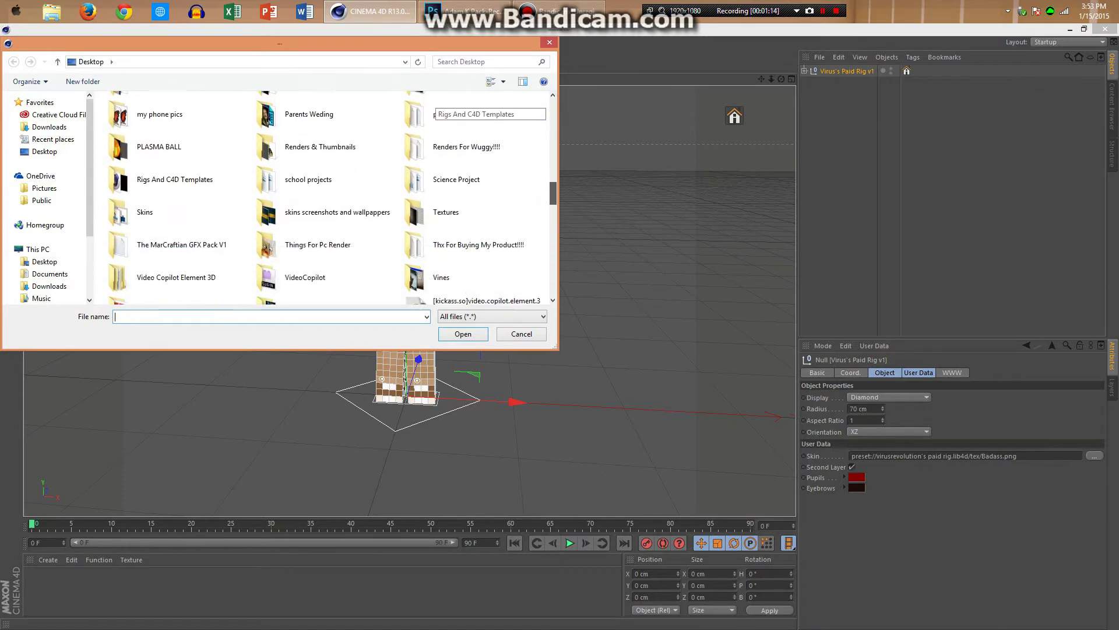
scroll(327, 198, down, 1)
scroll(326, 198, down, 3)
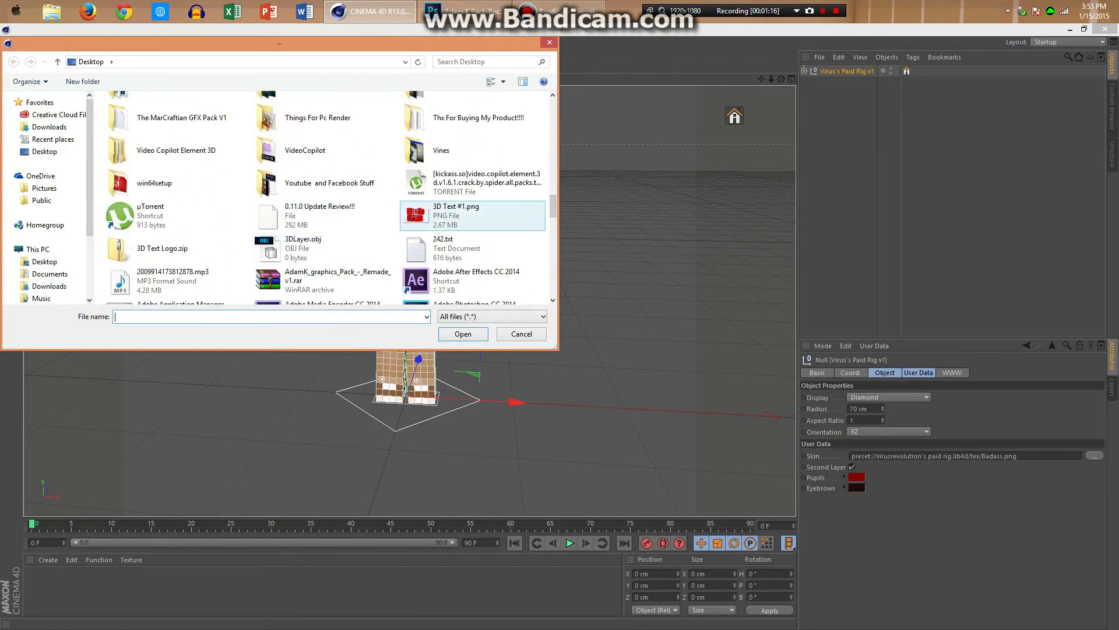
scroll(472, 211, up, 5)
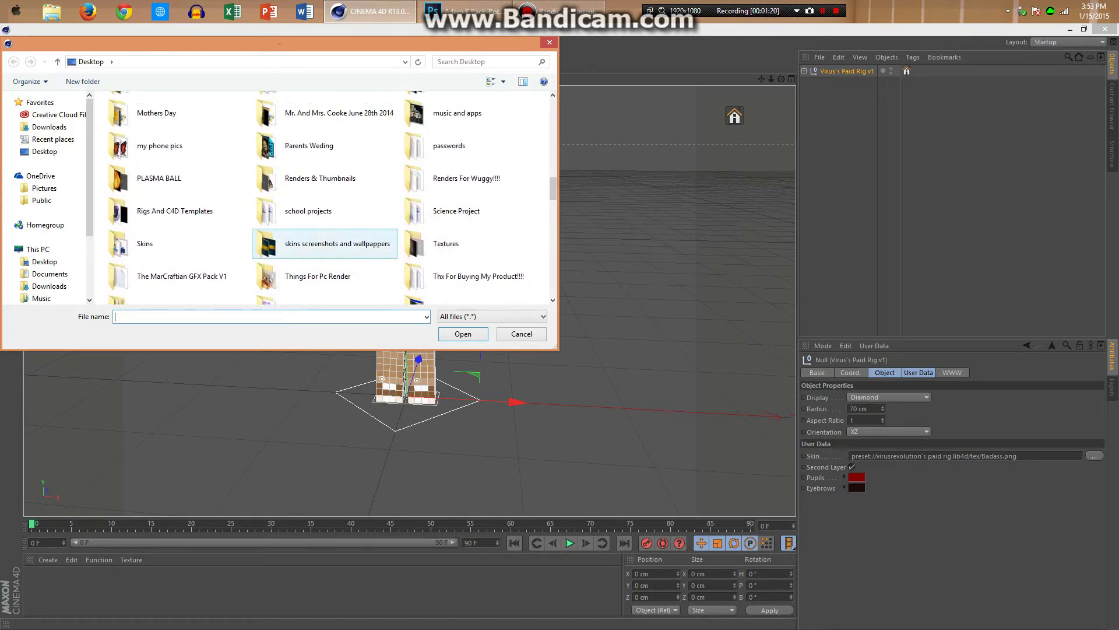
click(161, 245)
double_click(161, 245)
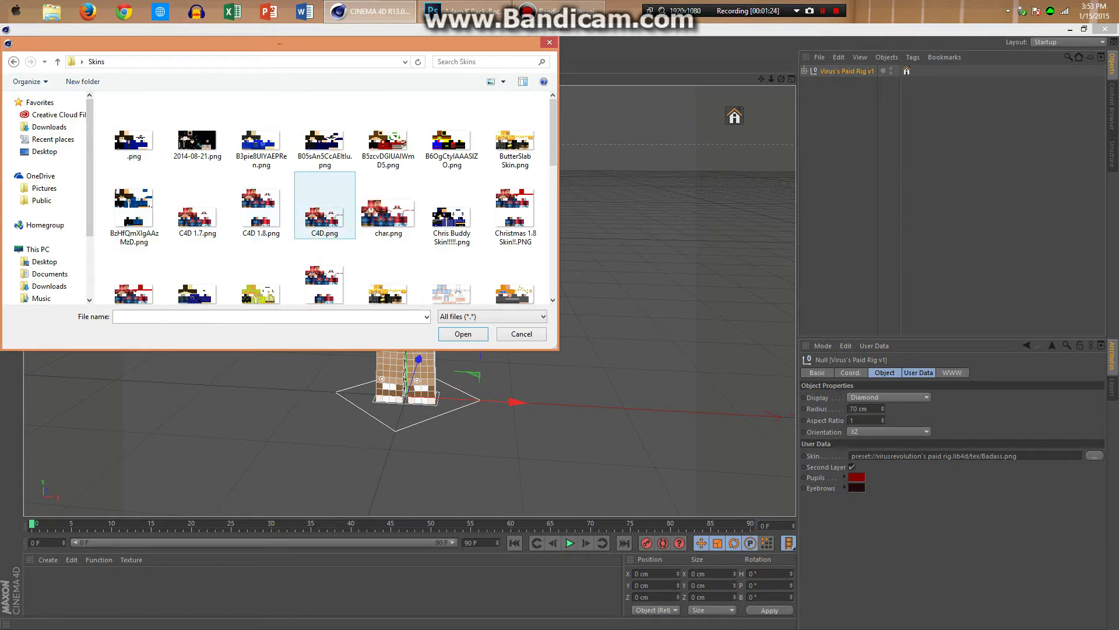
double_click(327, 210)
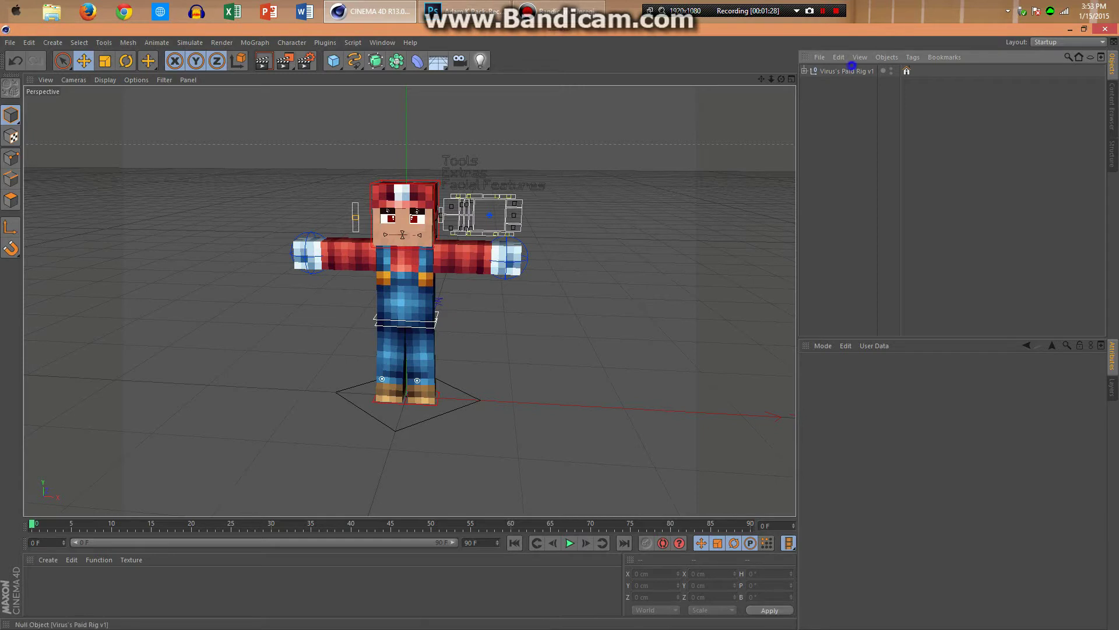
- Set the rig's pupil colour to pure red (RGB 255, 0, 0)
click(849, 71)
click(852, 472)
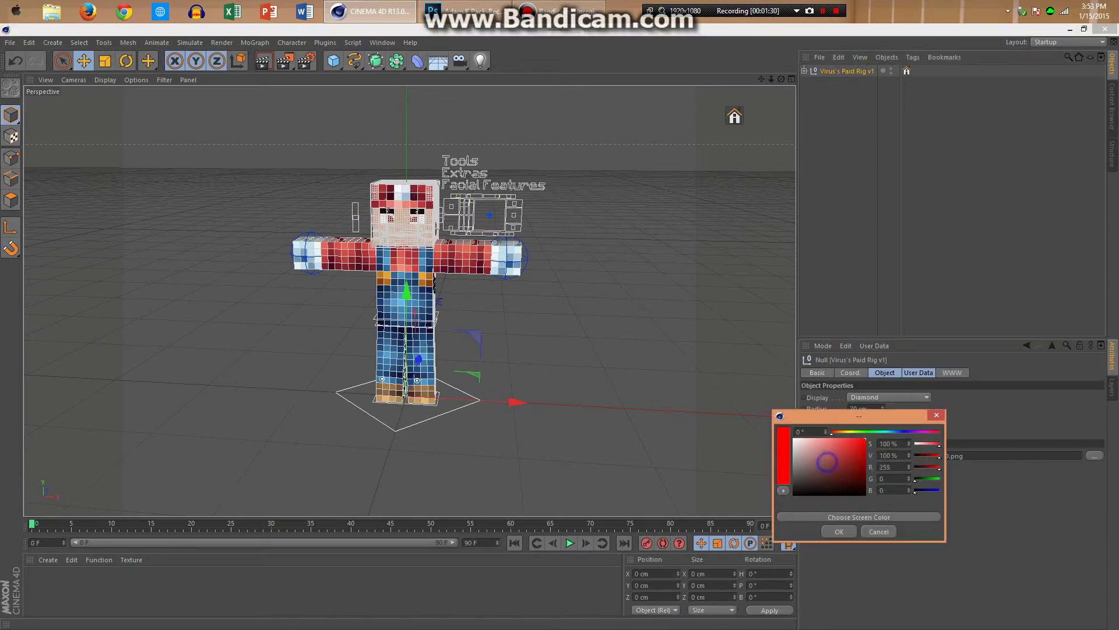
click(839, 531)
click(912, 212)
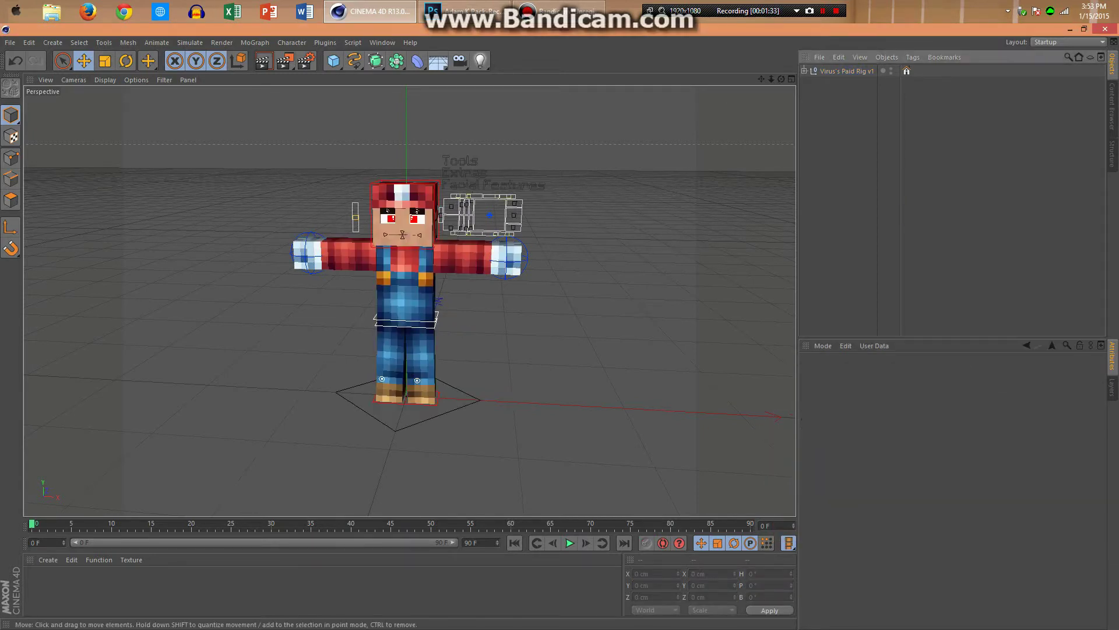
- Move the left and right hand controls down and inward to lower both arms from the T-pose
click(510, 264)
drag(504, 259, 469, 301)
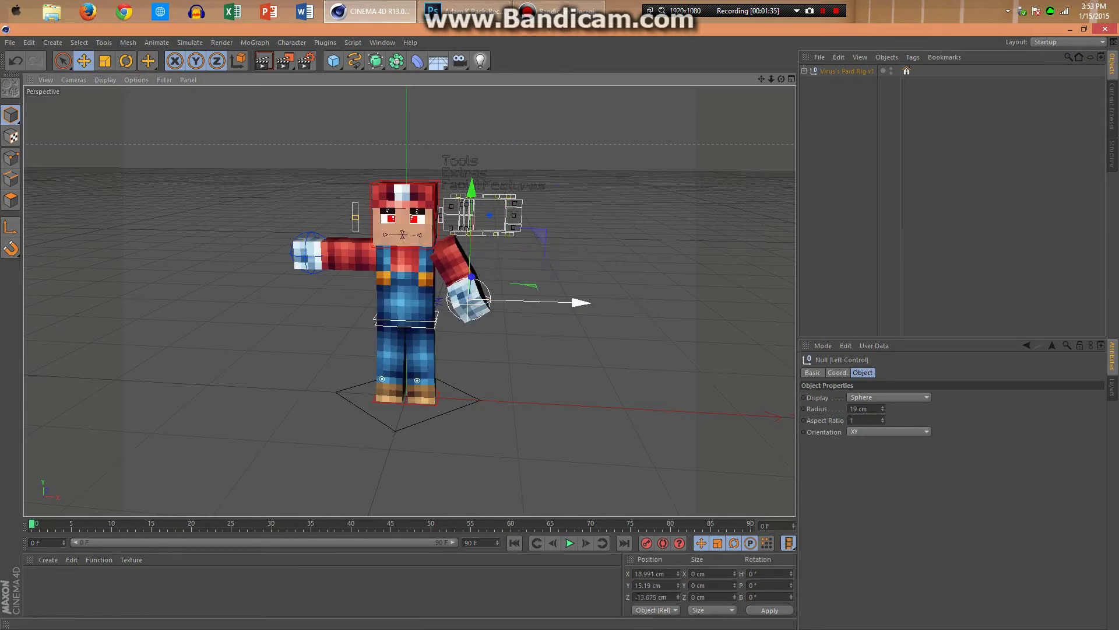
click(304, 257)
drag(304, 257, 448, 291)
drag(354, 288, 408, 329)
click(870, 209)
click(887, 103)
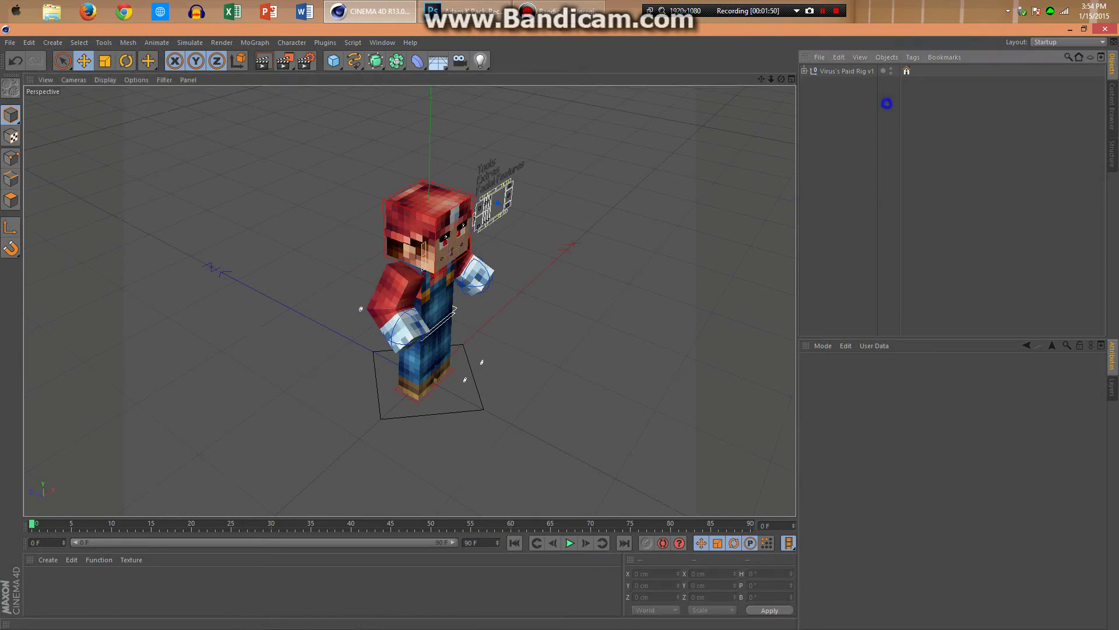
- Raise the left and right foot controls to an even height of about 6.6 cm
alt+drag(467, 304, 376, 252)
click(425, 401)
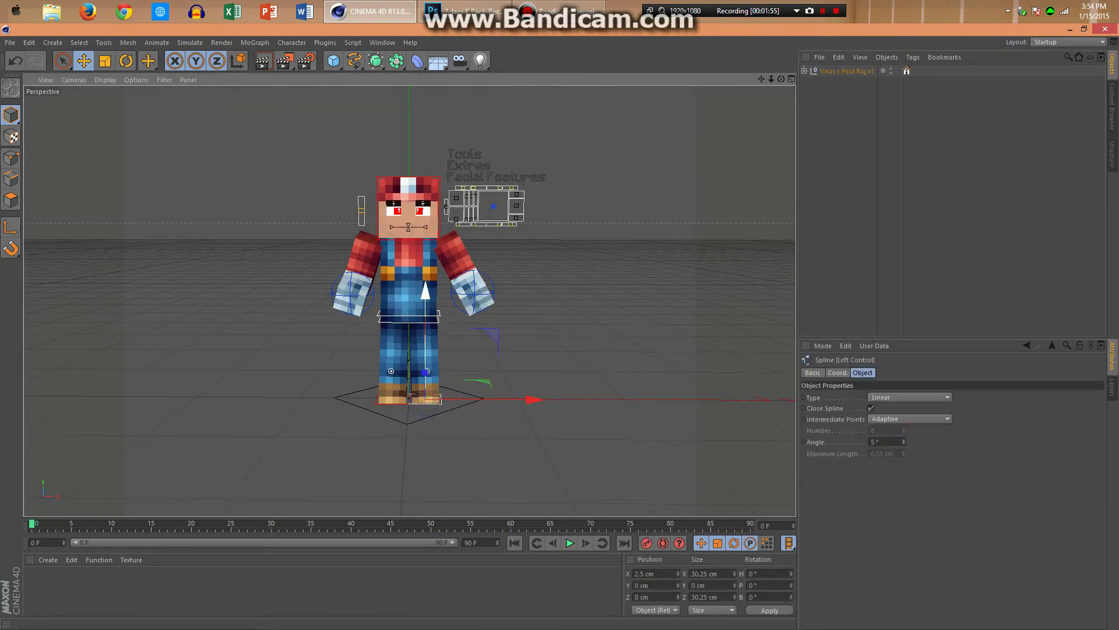
click(392, 401)
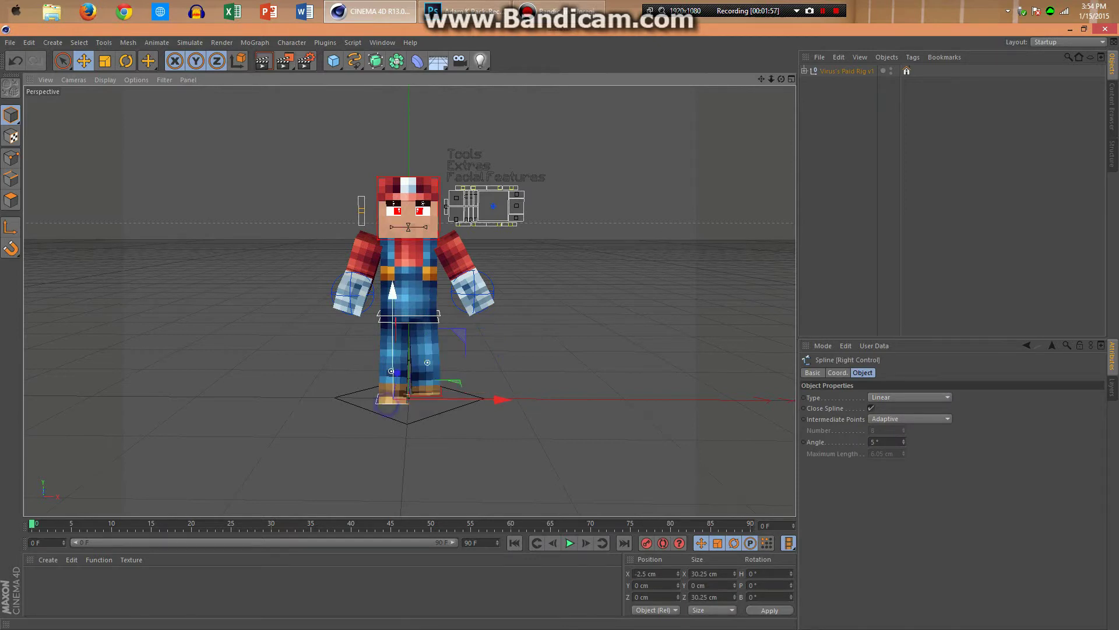
drag(393, 292, 392, 321)
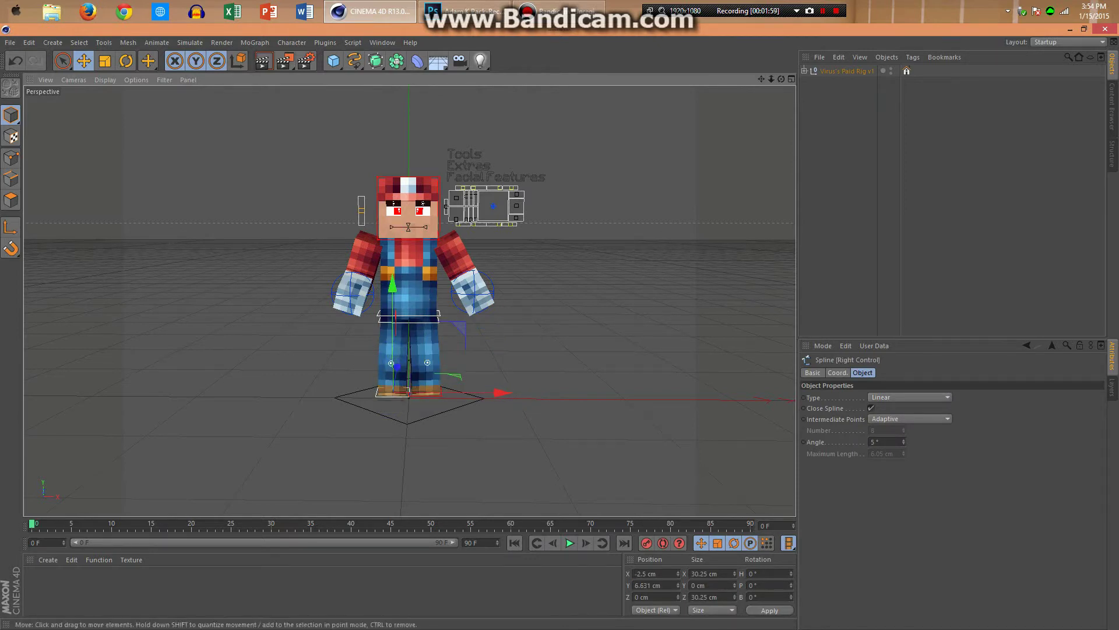
- Rotate the right and left foot controls so that the feet and knees turn outward
click(126, 61)
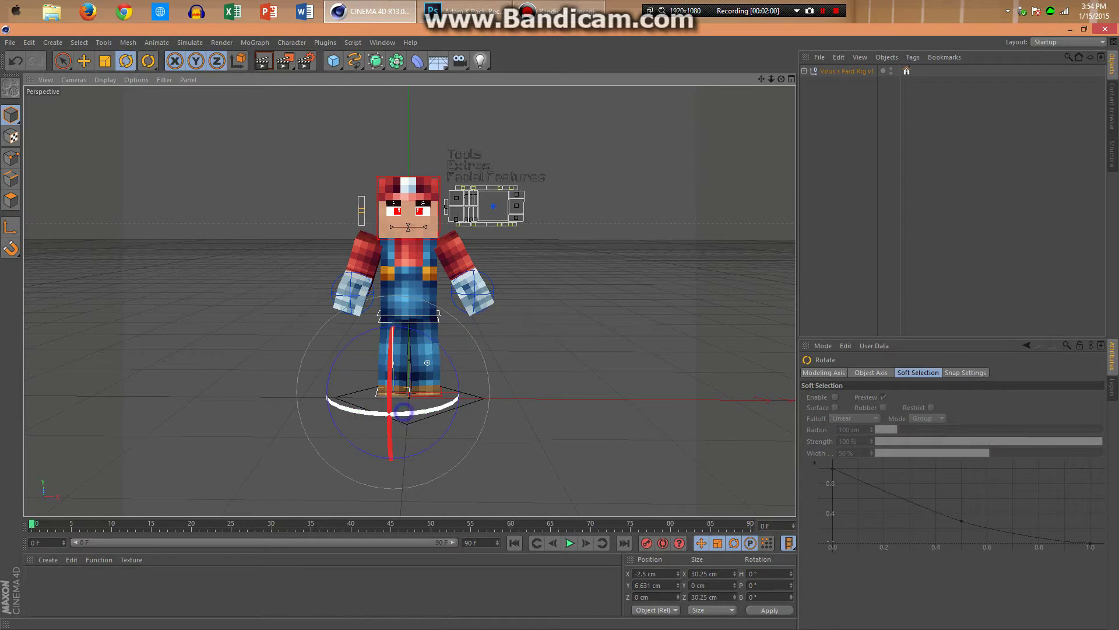
drag(402, 412, 447, 411)
click(921, 185)
click(427, 395)
click(1012, 156)
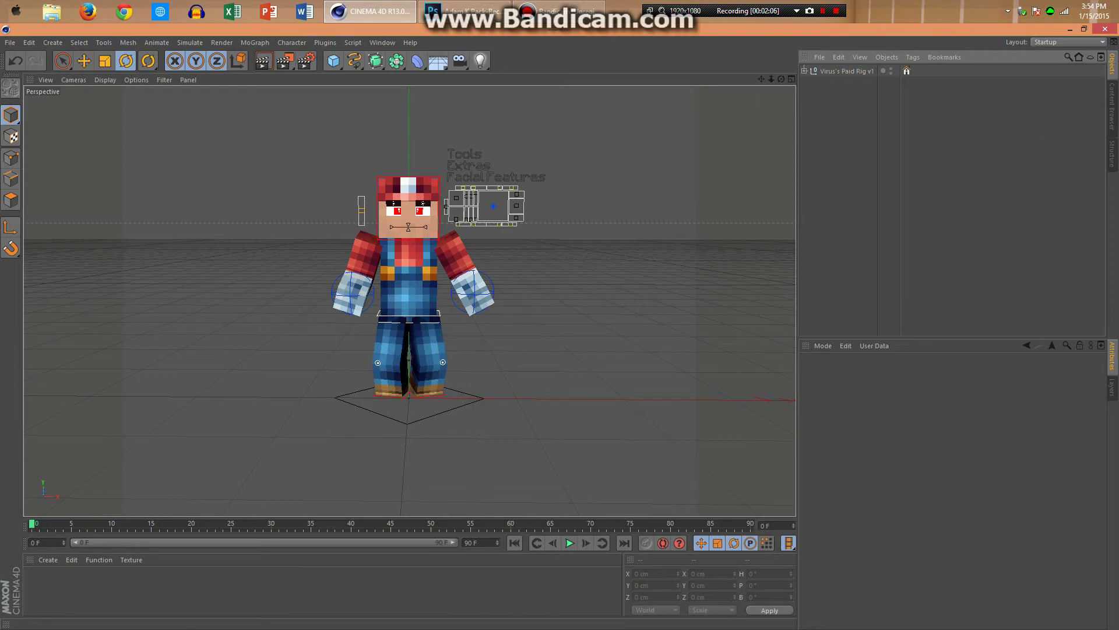
click(474, 290)
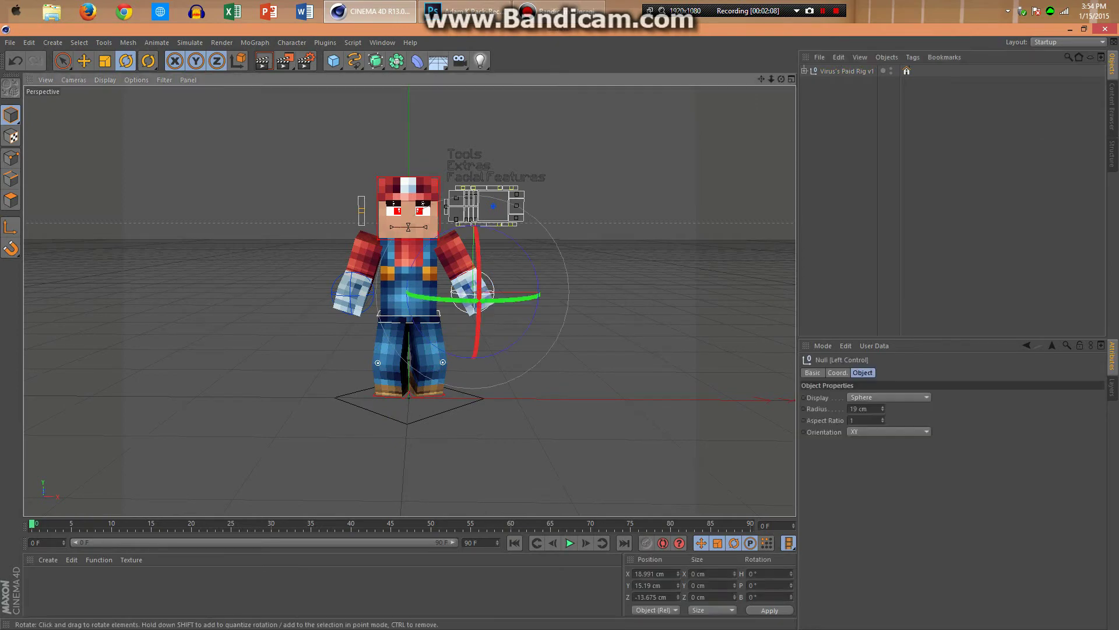
drag(475, 298, 467, 298)
click(543, 318)
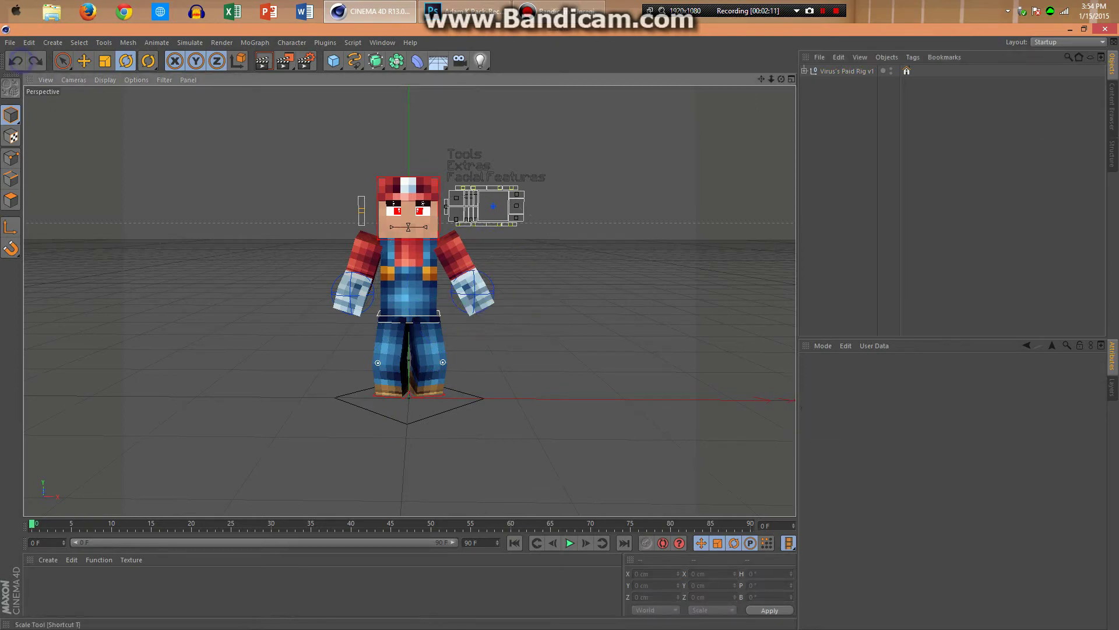
- Move both hand controls further inward so the arms hang symmetrically close to the torso
click(84, 60)
click(469, 289)
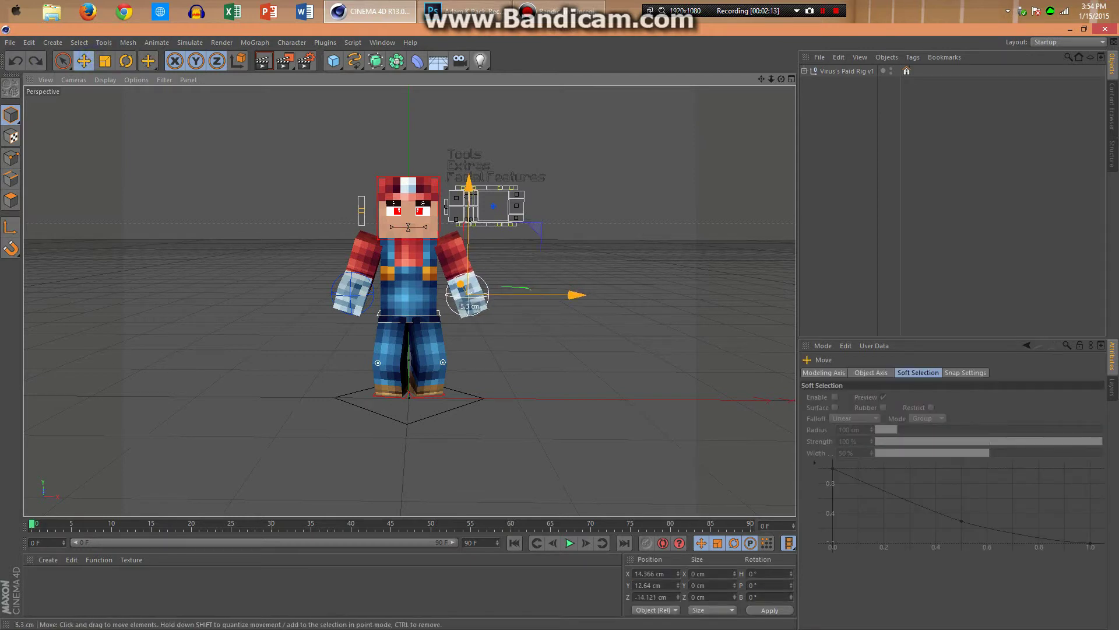
click(358, 292)
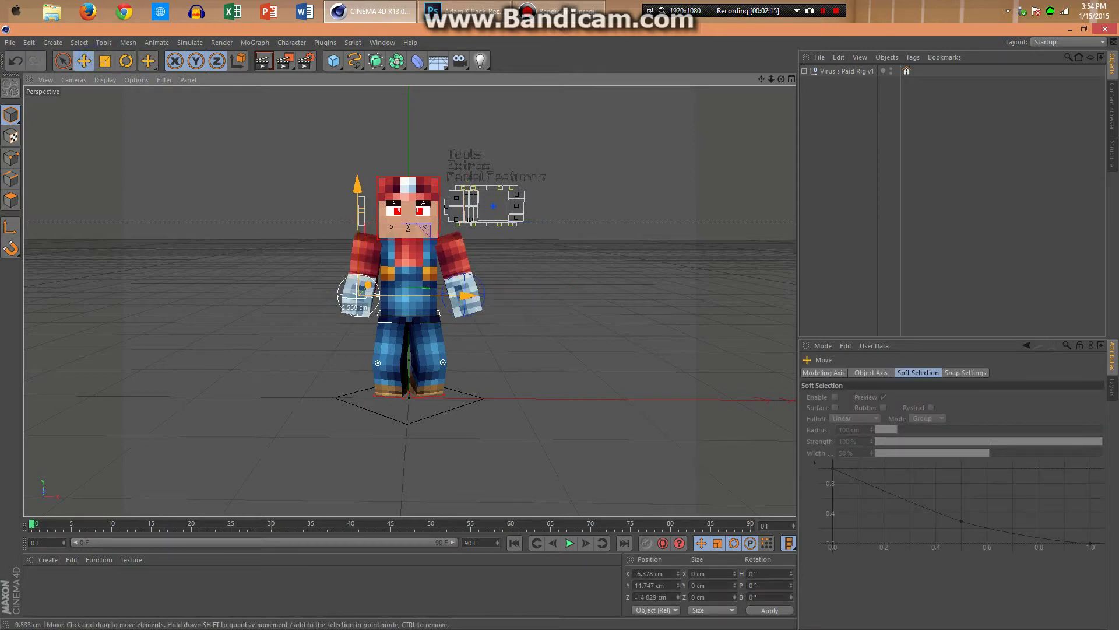
drag(358, 292, 360, 296)
key(ctrl+shift+a)
click(461, 294)
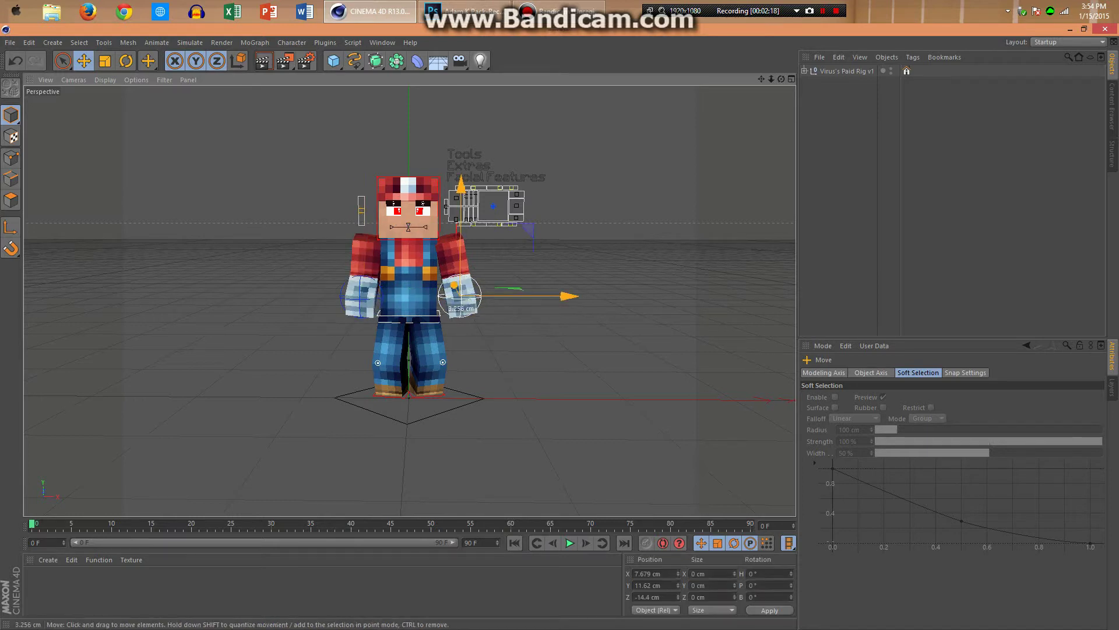
drag(460, 296, 461, 299)
click(886, 241)
click(468, 300)
click(950, 224)
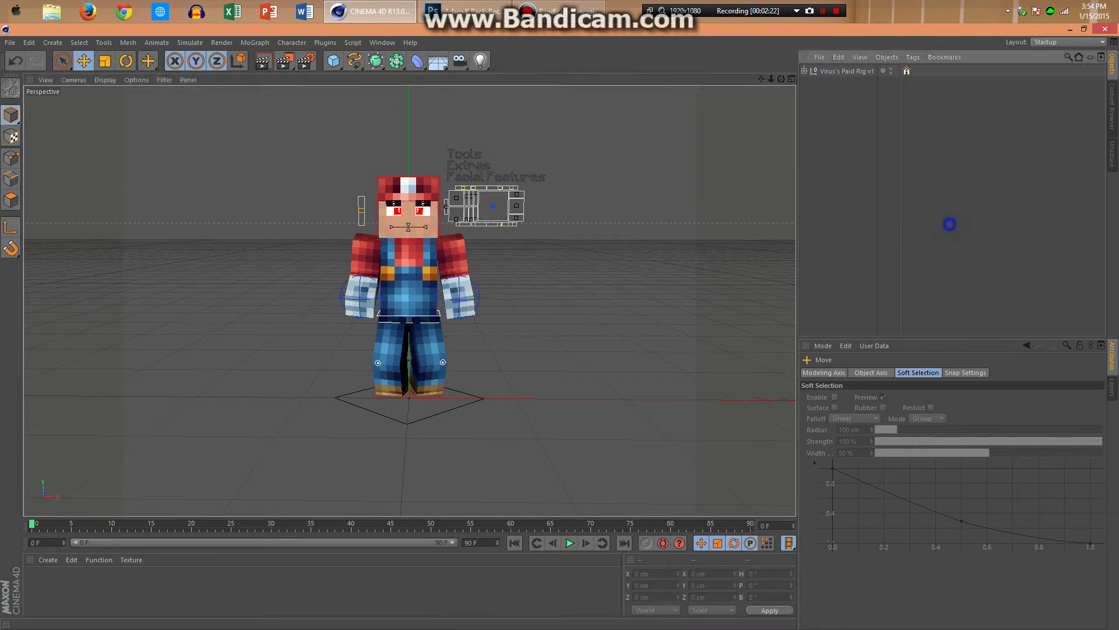
- Adjust the left and right foot controls to spread the feet slightly further apart
drag(781, 78, 1038, 72)
drag(524, 384, 498, 399)
click(548, 408)
click(386, 394)
click(525, 420)
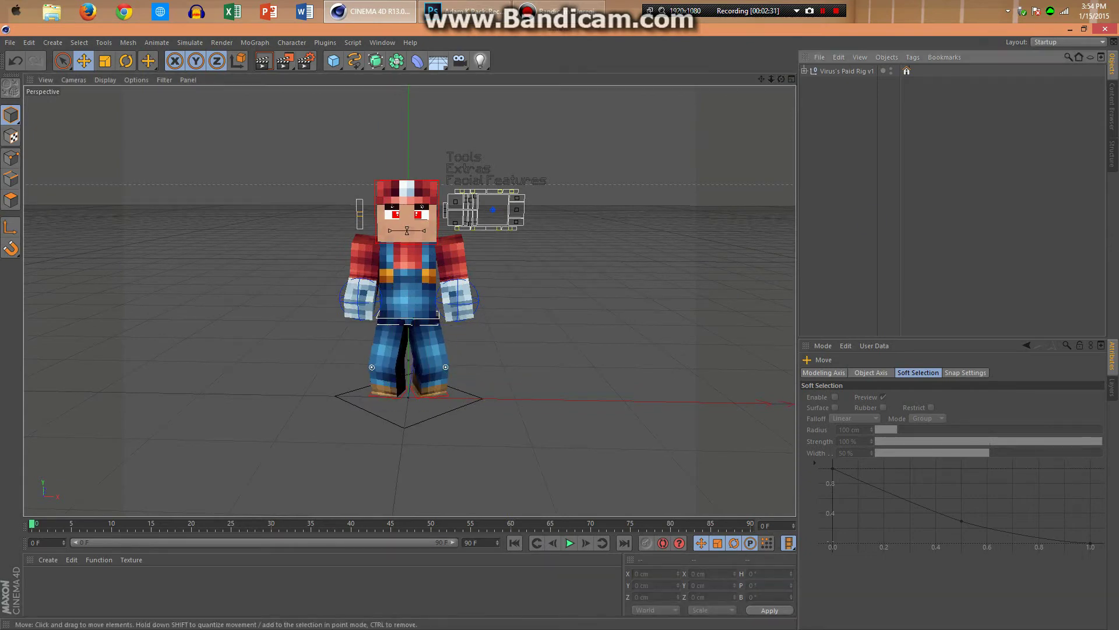
- Add an omni light, move it about 188 cm in front of the character and raise it to chest height
drag(771, 79, 693, 155)
alt+drag(344, 357, 356, 329)
mouse_move(781, 79)
mouse_down()
mouse_move(851, 196)
mouse_move(805, 178)
mouse_move(781, 97)
mouse_up()
click(480, 60)
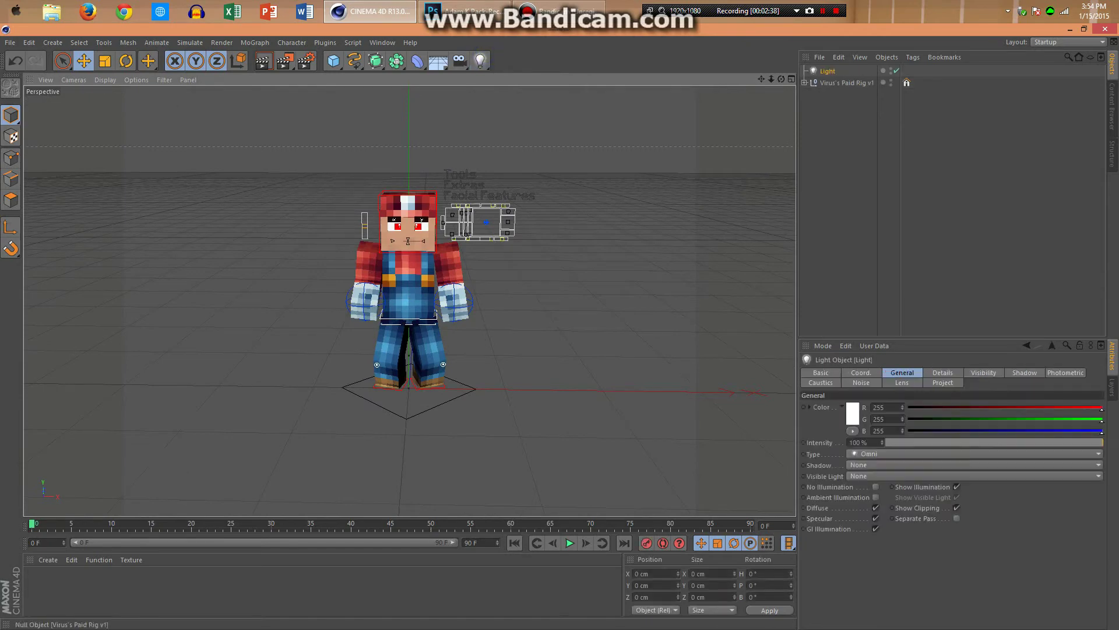
drag(409, 284, 410, 231)
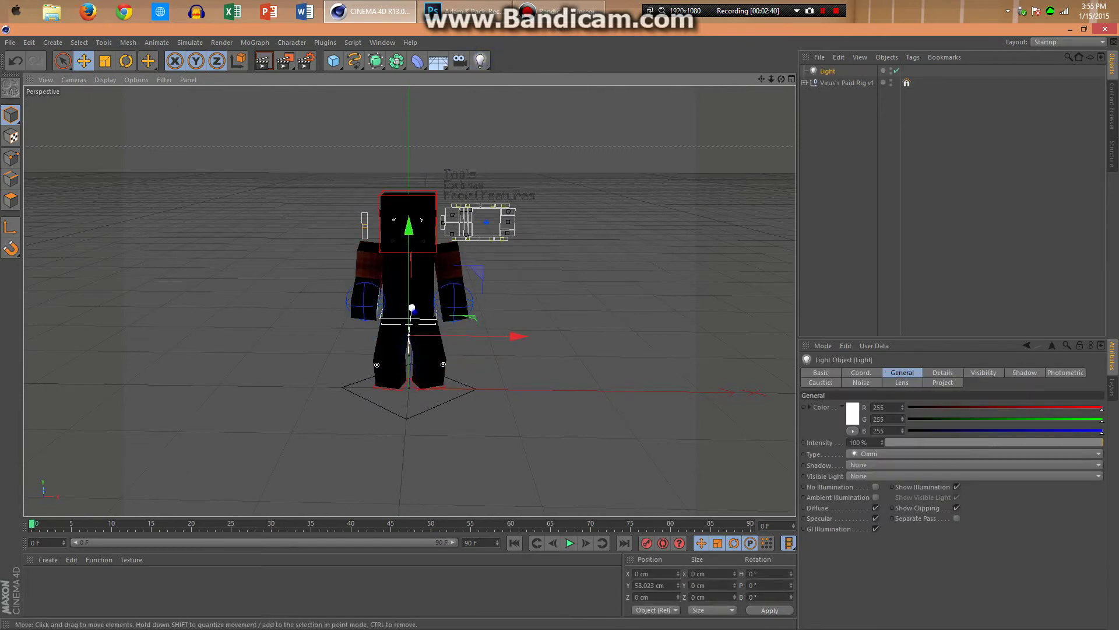
drag(412, 305, 402, 391)
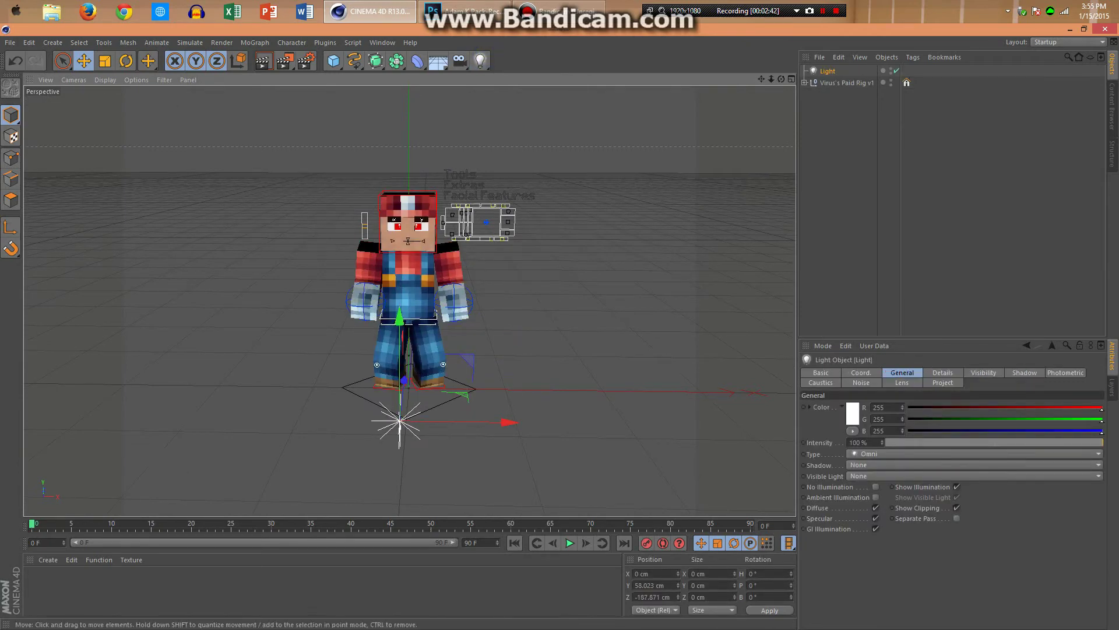
drag(399, 318, 399, 176)
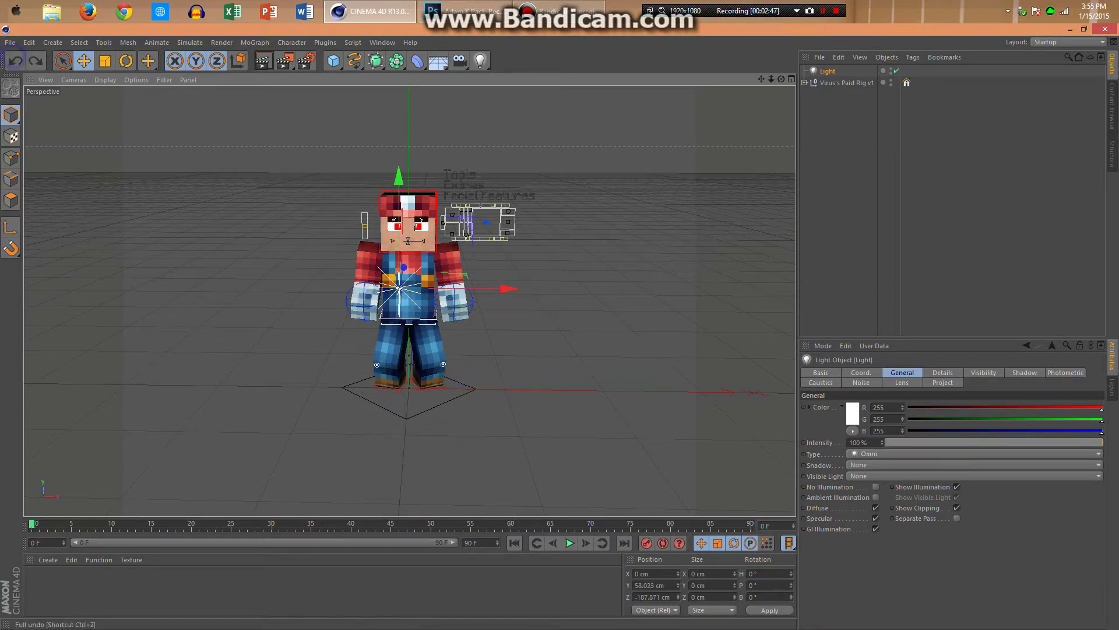
- Undo the light's moves and its creation
click(16, 60)
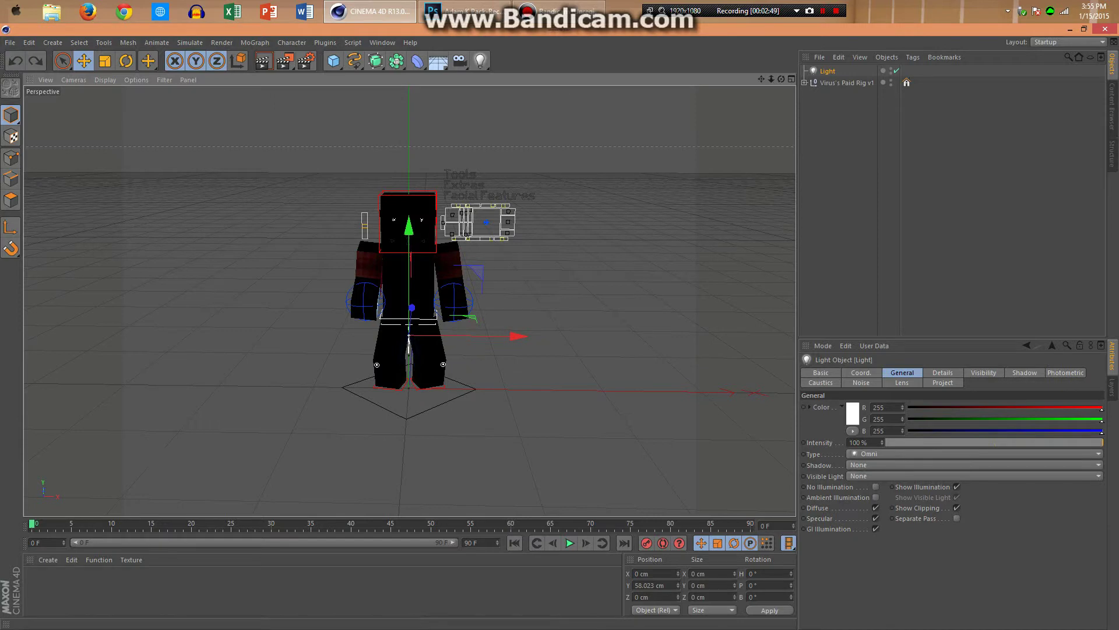
click(16, 60)
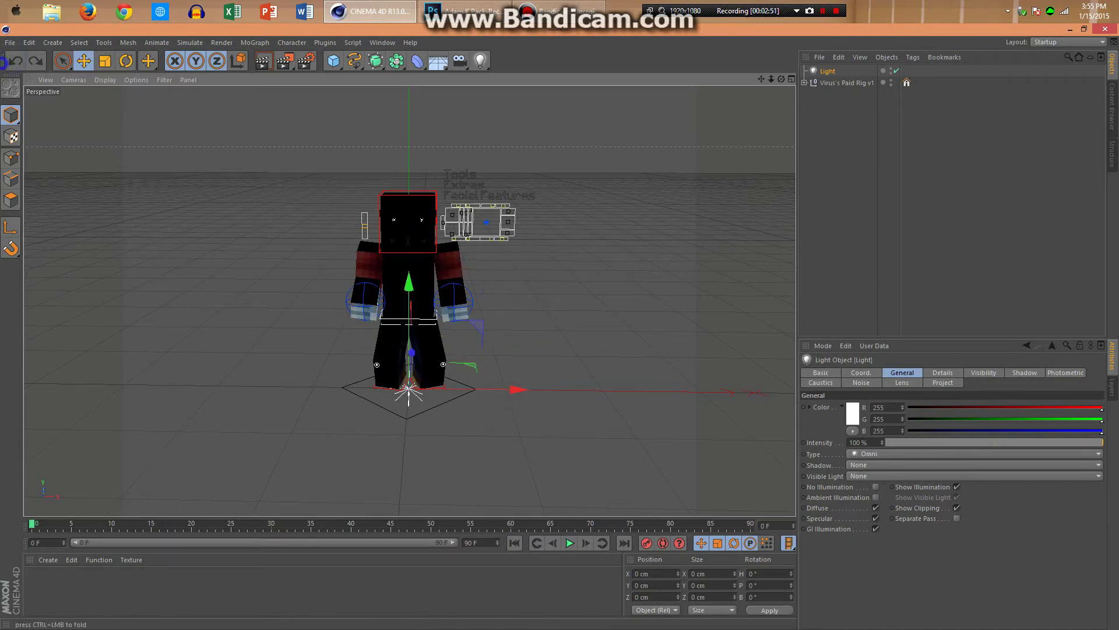
click(15, 60)
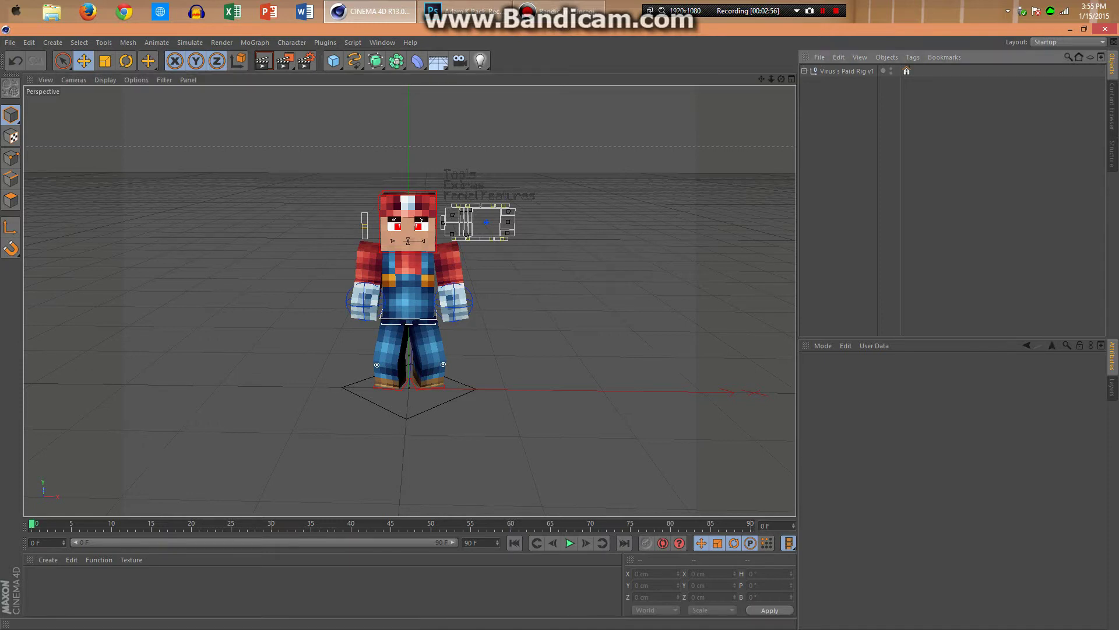
scroll(409, 301, down, 4)
scroll(409, 300, up, 3)
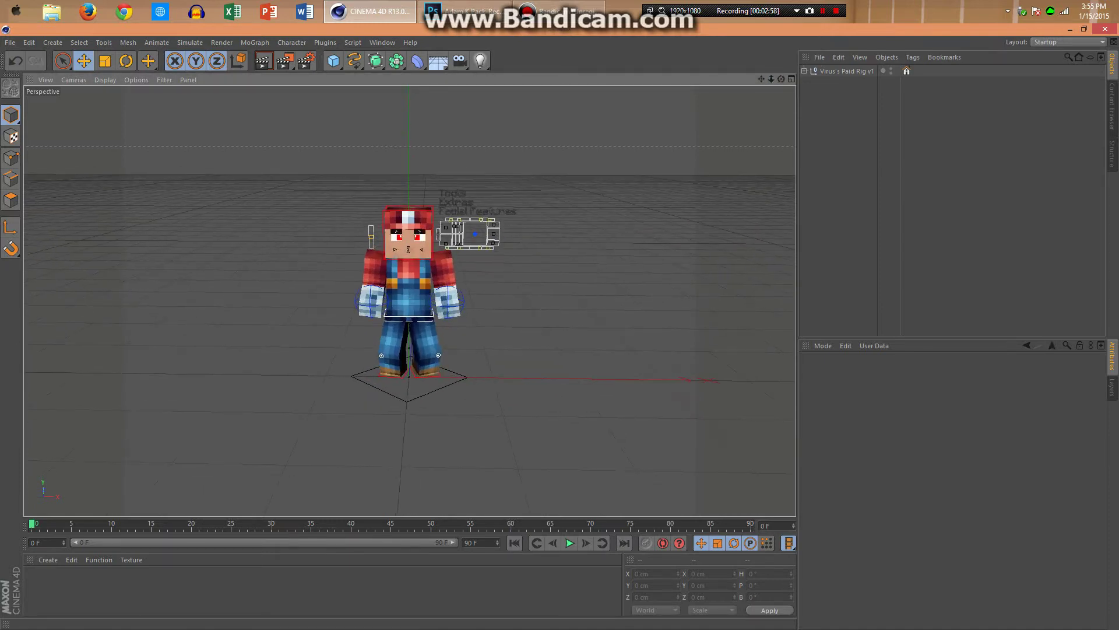
drag(782, 79, 536, 87)
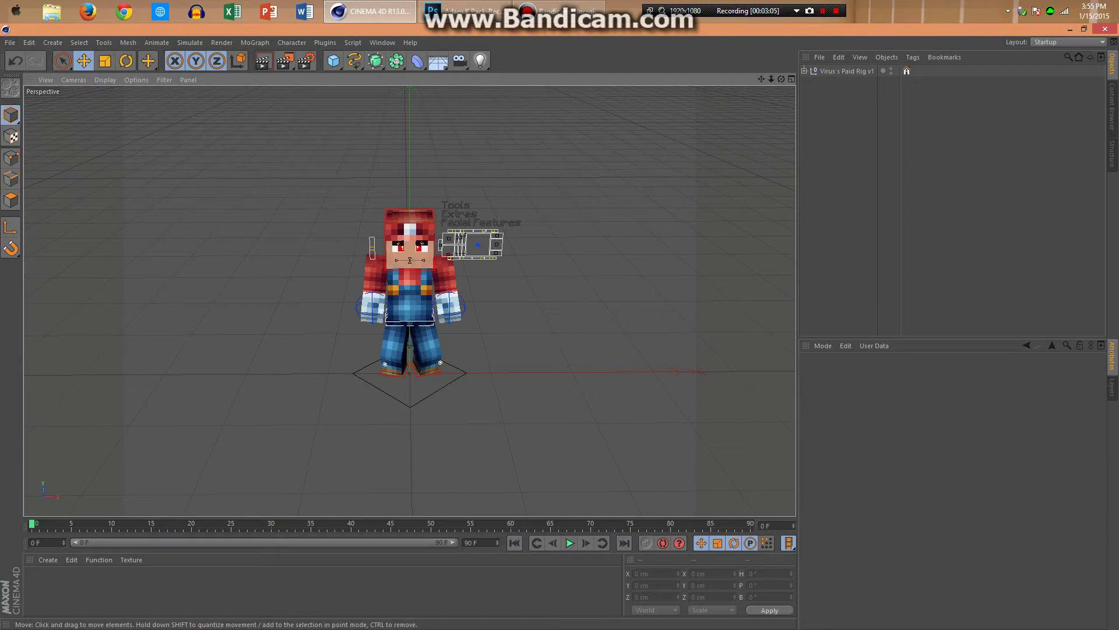
drag(781, 78, 740, 29)
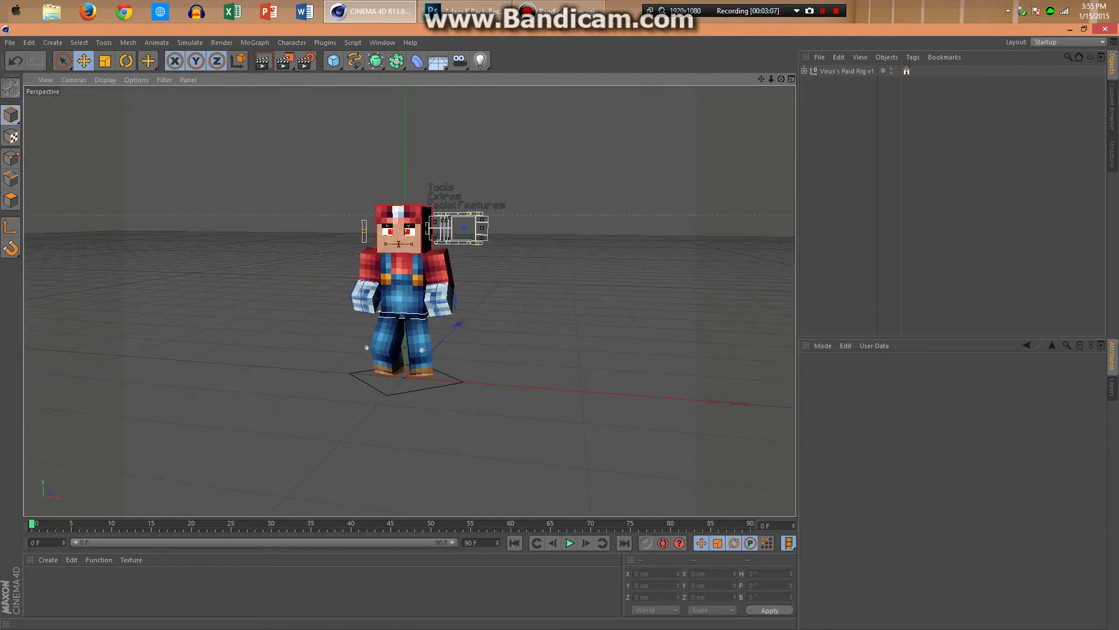
- Open the MarioCraft's Lightroom & Render Settings zip from the desktop and examine the lightroom, render settings and read-me files in its folder
drag(848, 33, 851, 34)
click(1096, 527)
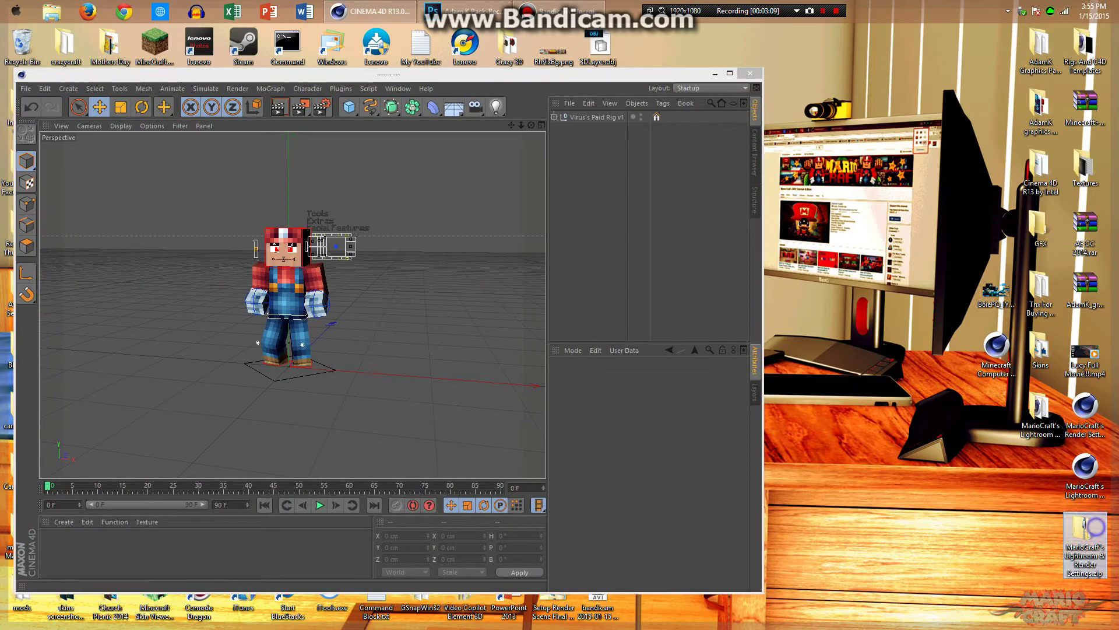
double_click(1086, 534)
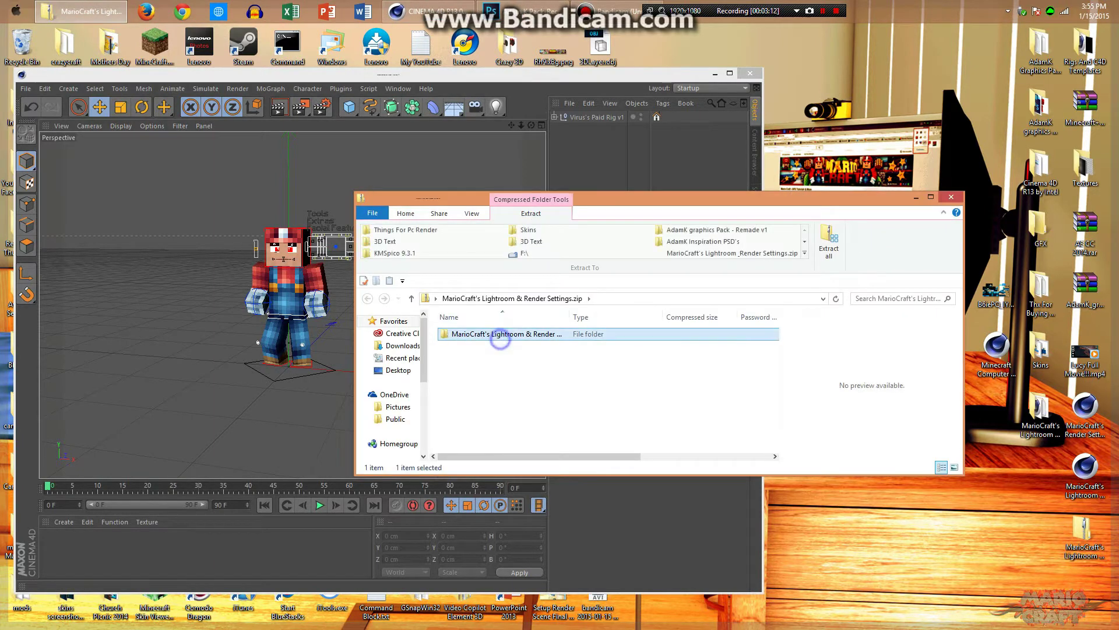
double_click(500, 334)
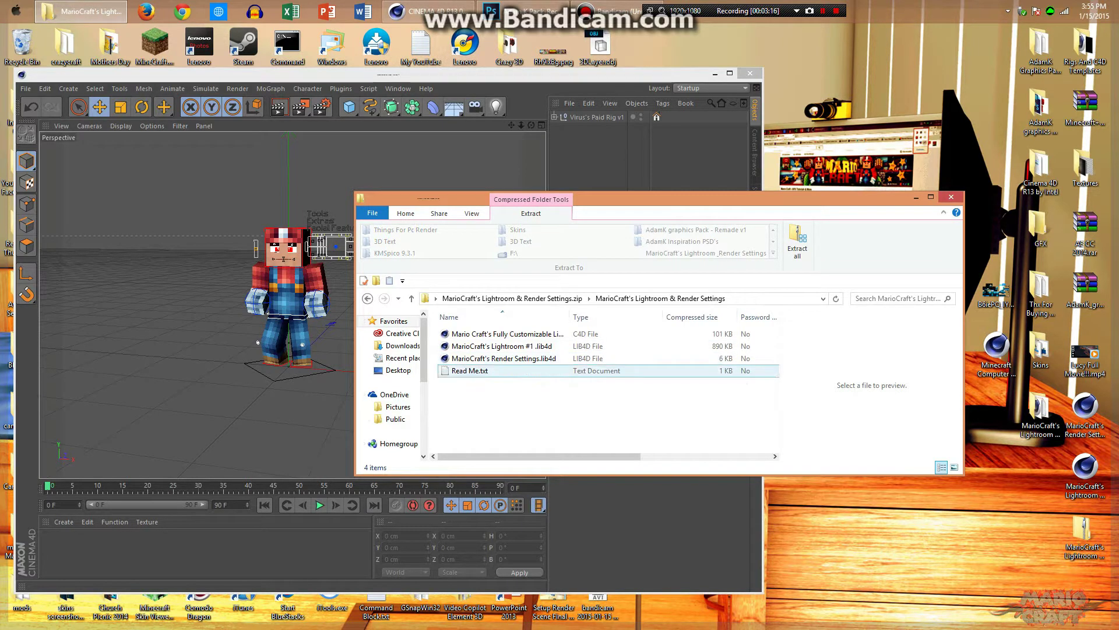
click(483, 371)
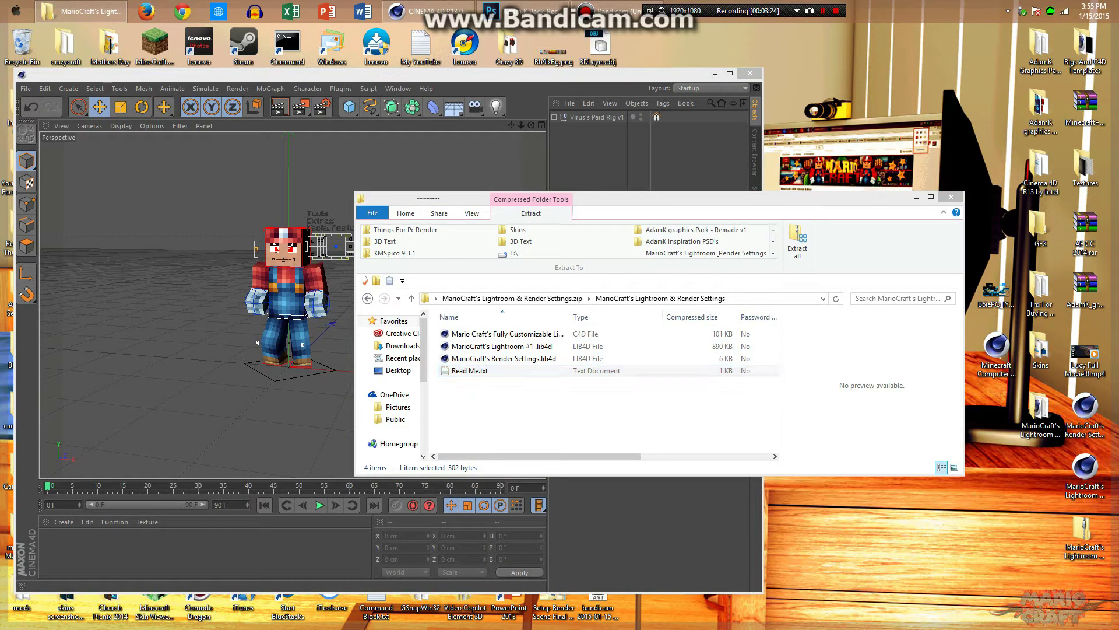
click(505, 358)
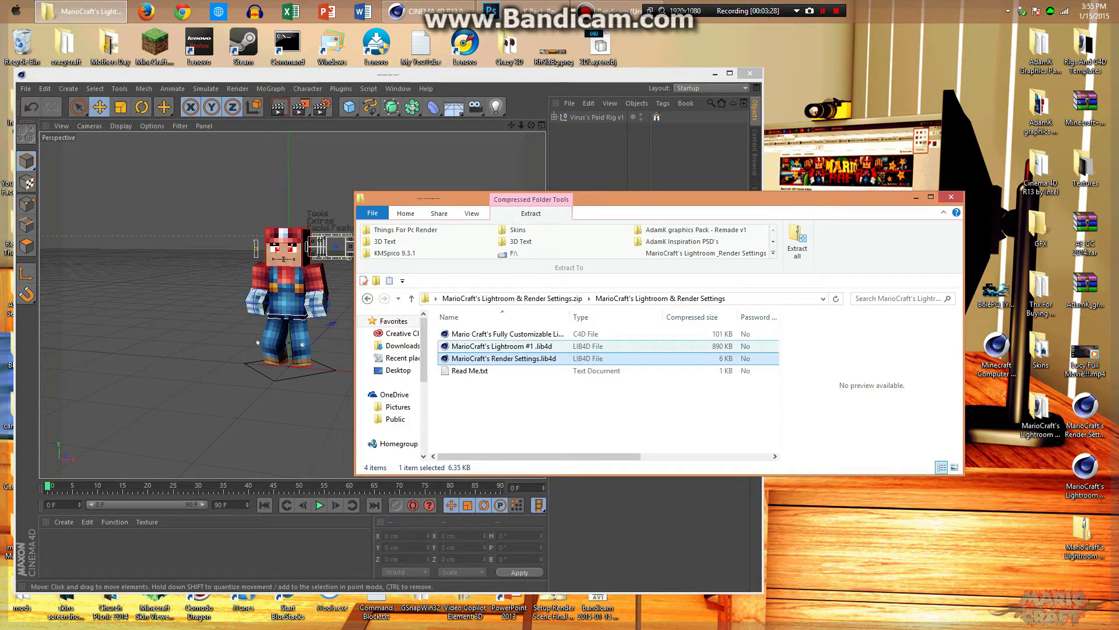
click(500, 346)
click(509, 330)
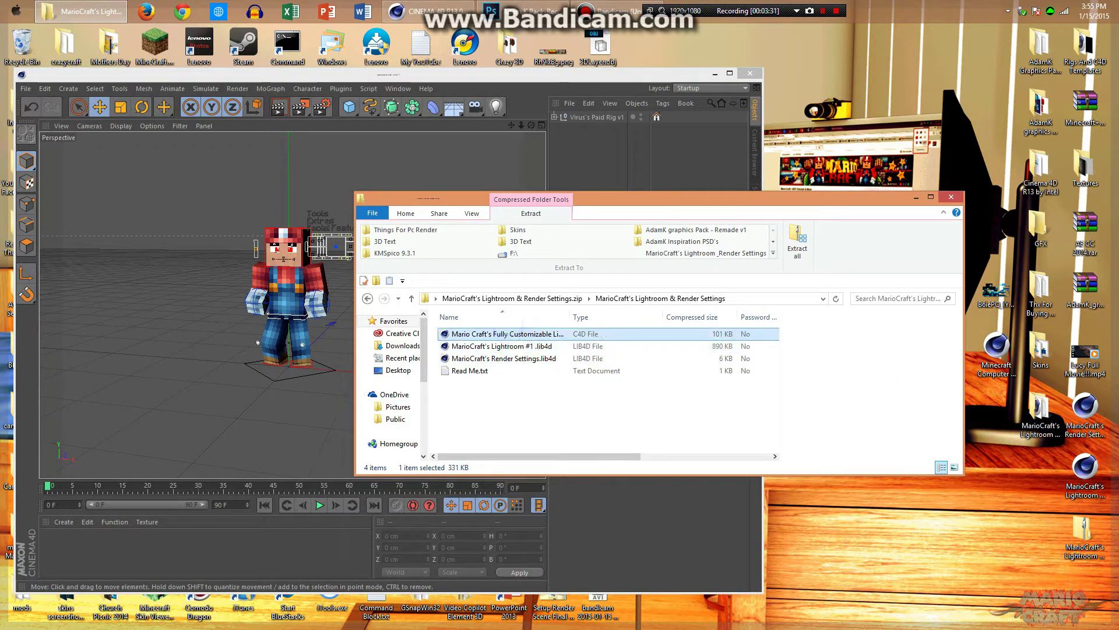
click(501, 347)
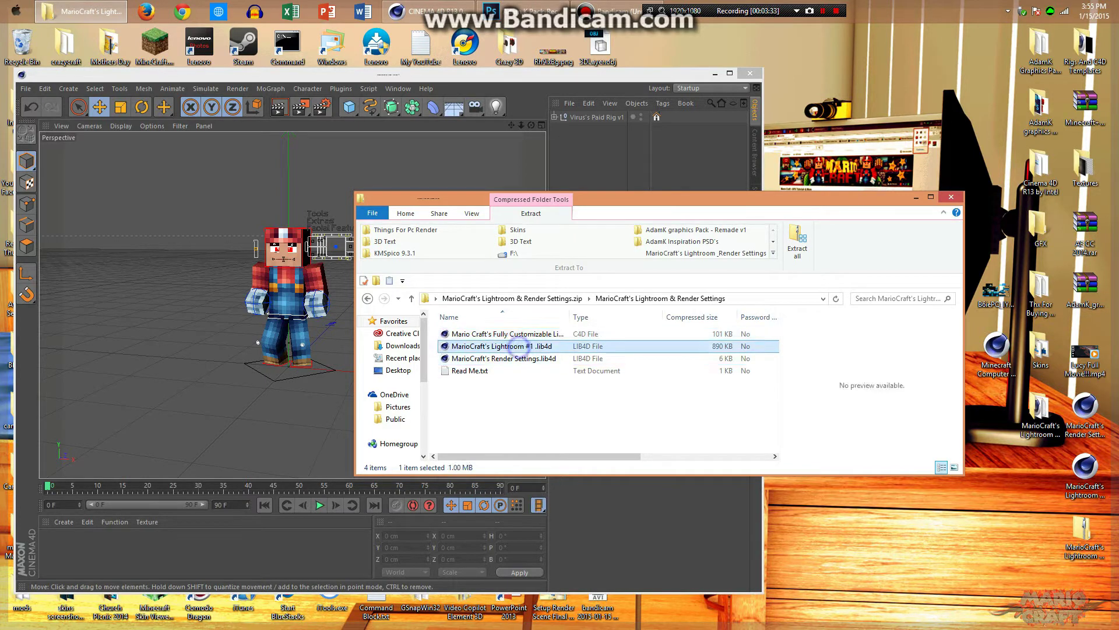
click(507, 334)
click(501, 346)
click(514, 332)
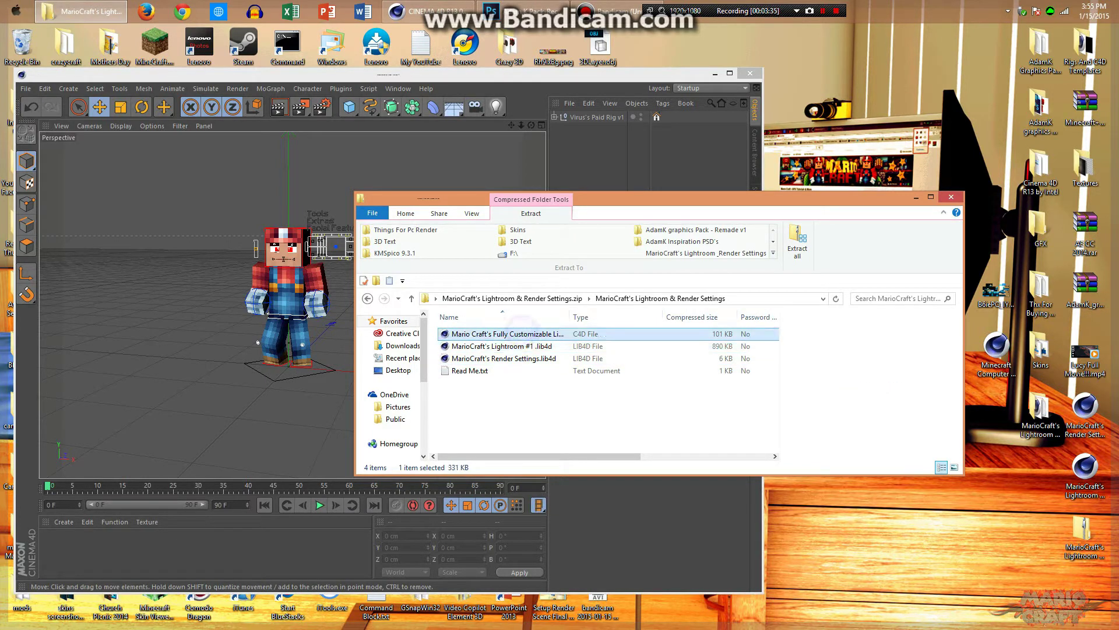
click(951, 197)
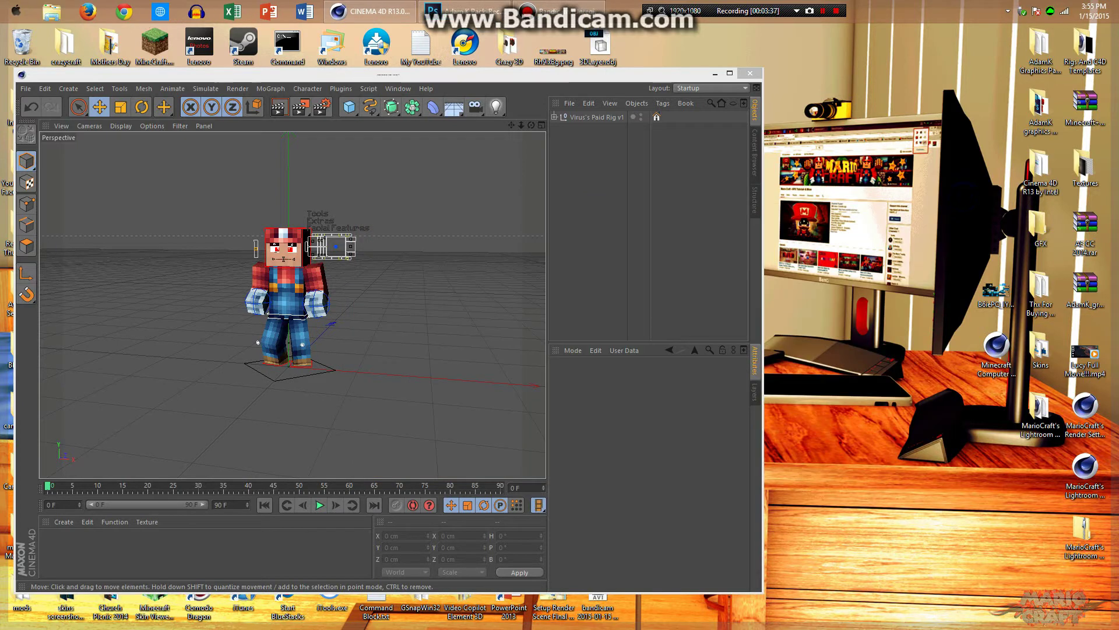
- Reopen the zip to locate MarioCraft's Render Settings.lib4d, close it and return to the full-size Cinema 4D window
double_click(1097, 519)
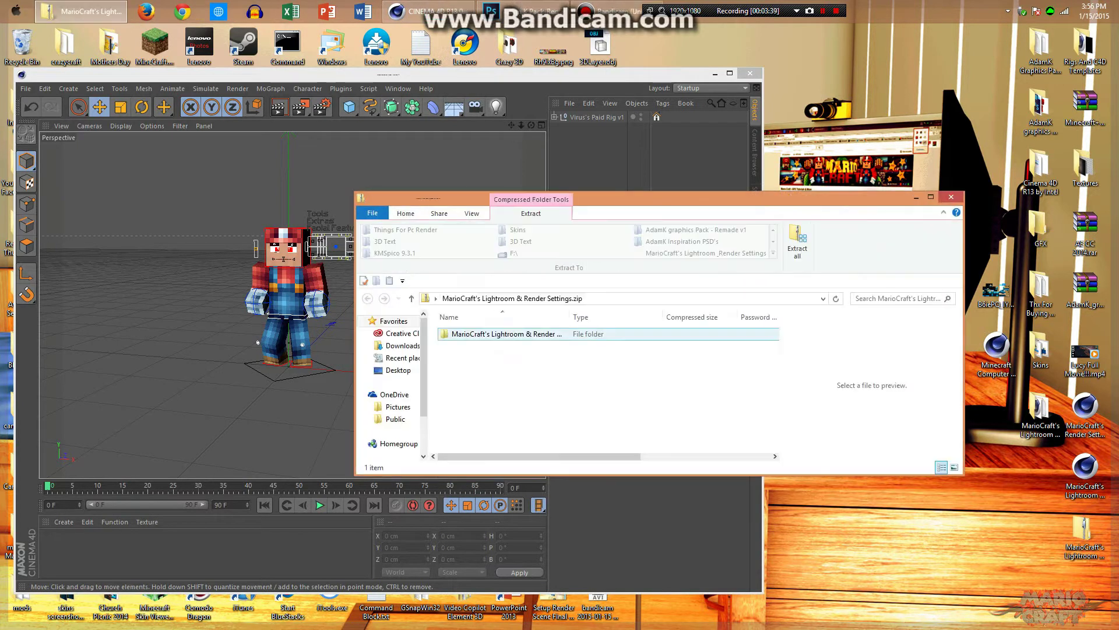
click(503, 358)
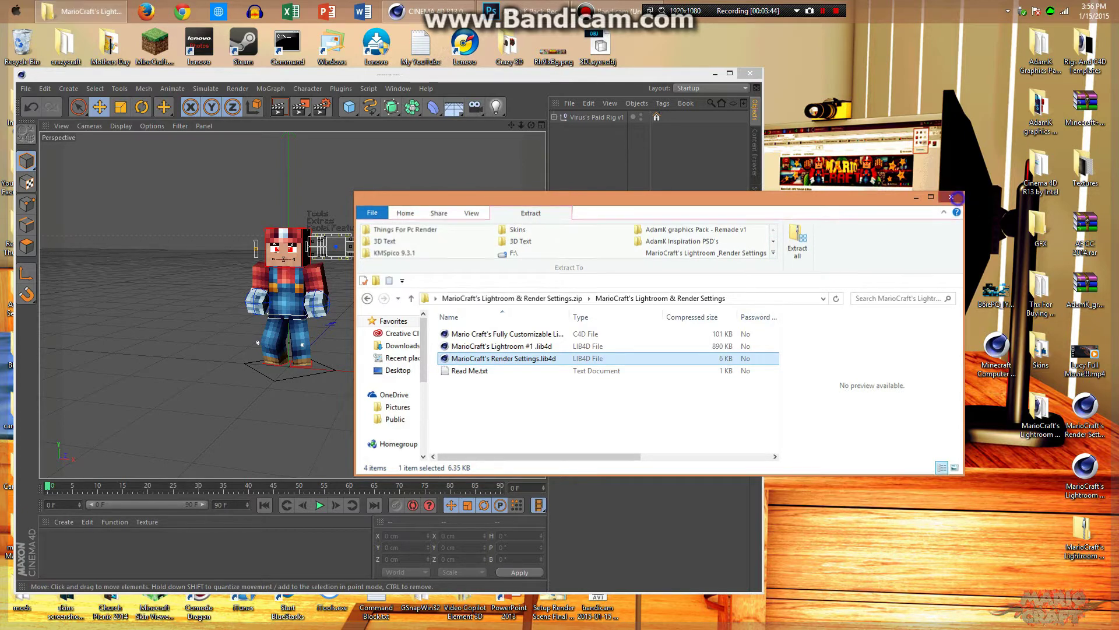
click(952, 197)
click(730, 73)
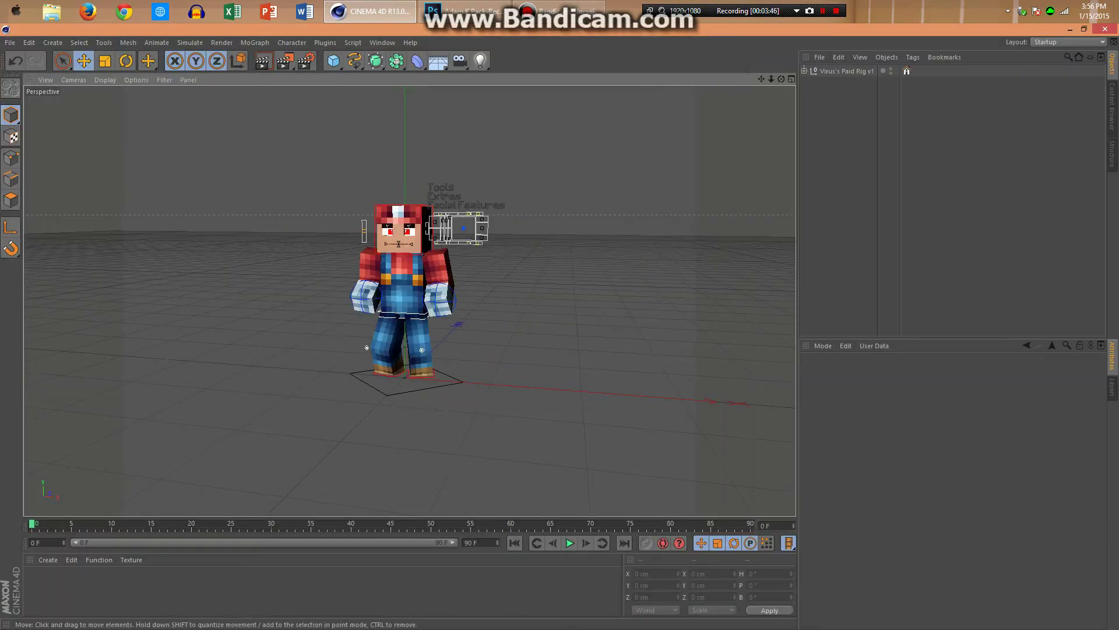
- Load the AdamK render preset from the Render Settings 1 folder of the Content Browser
drag(651, 30, 541, 51)
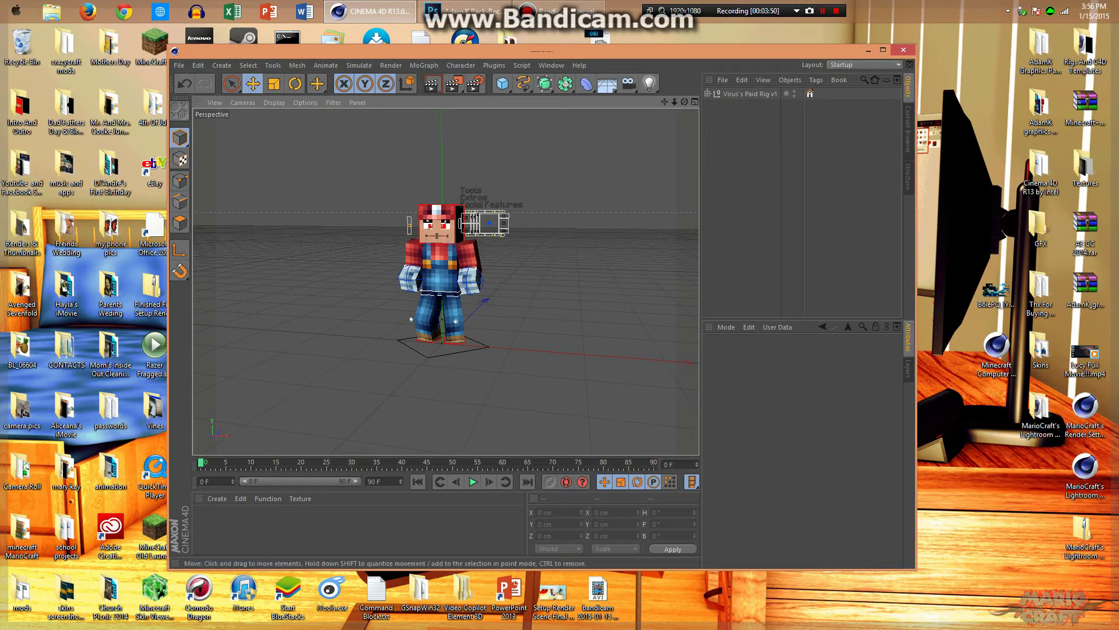
key(shift+F8)
double_click(813, 185)
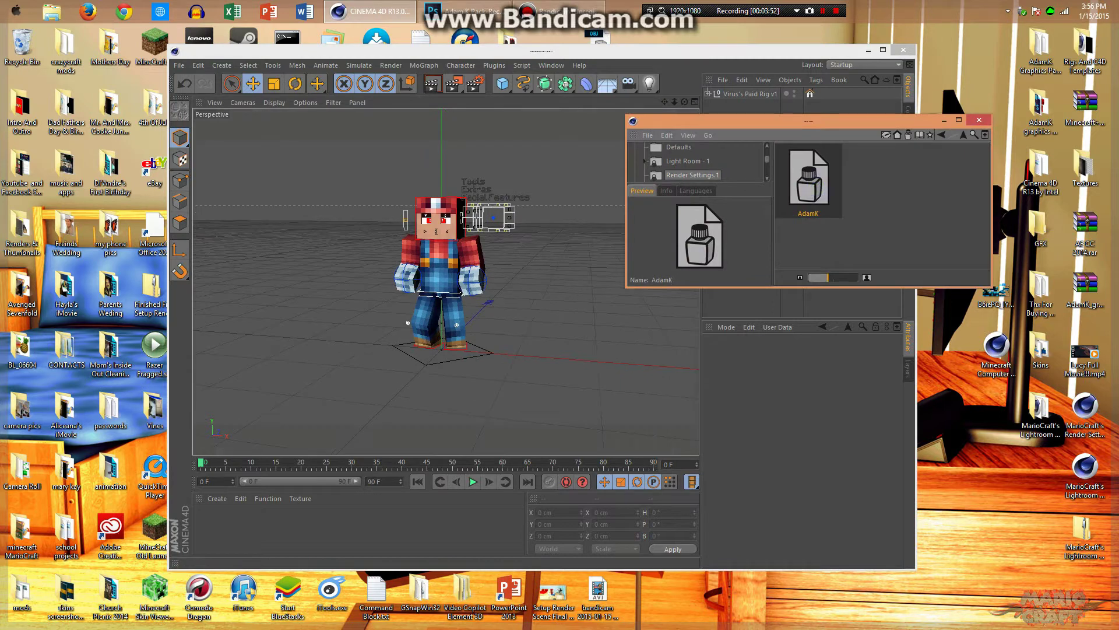
click(978, 119)
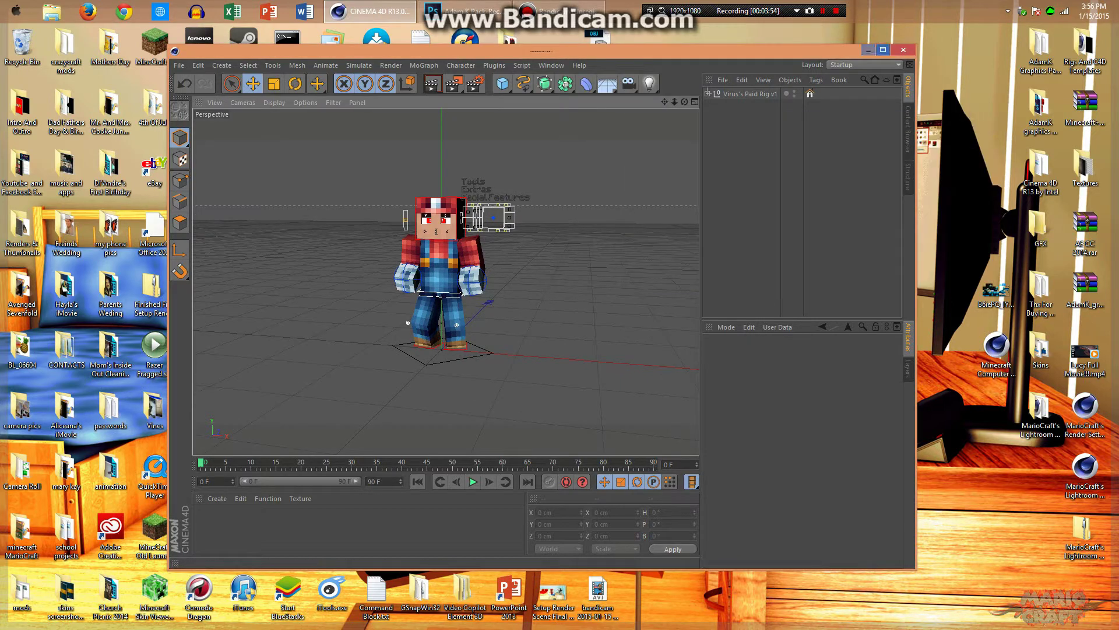
click(883, 50)
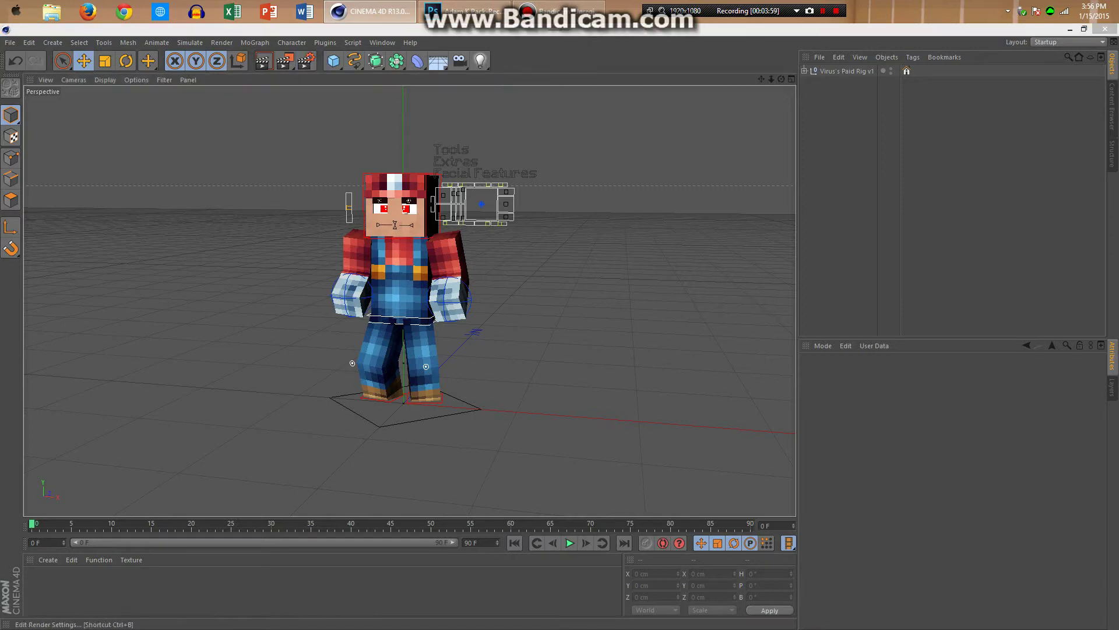
- In the AdamK render setting's Save options, check the PNG format and set the regular image's depth to 16 Bit/Channel
drag(1116, 131, 825, 86)
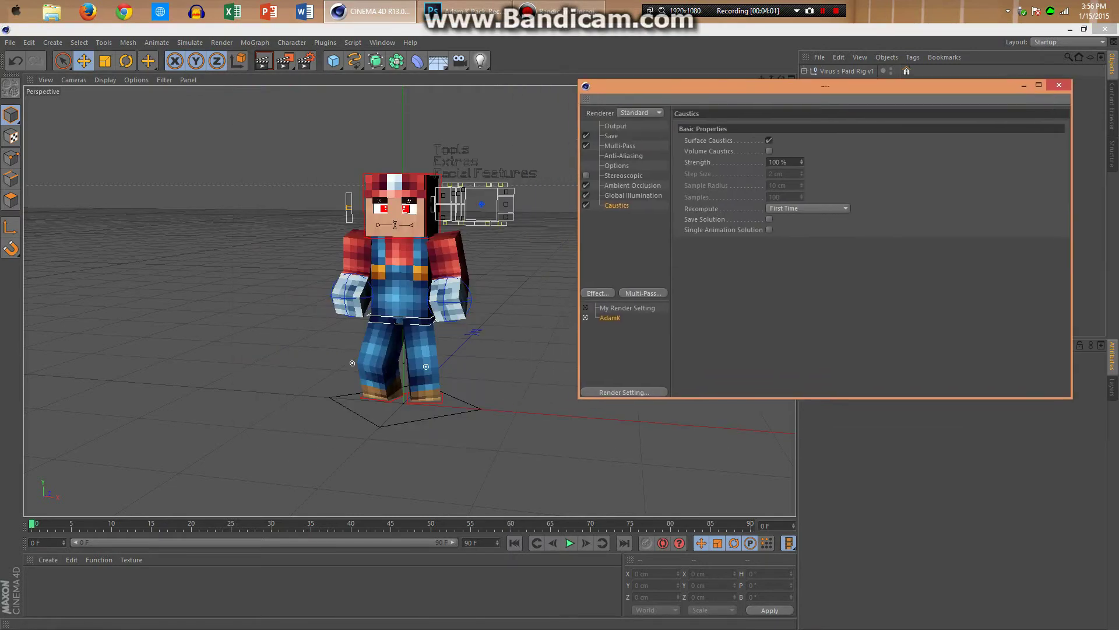
click(617, 233)
click(611, 136)
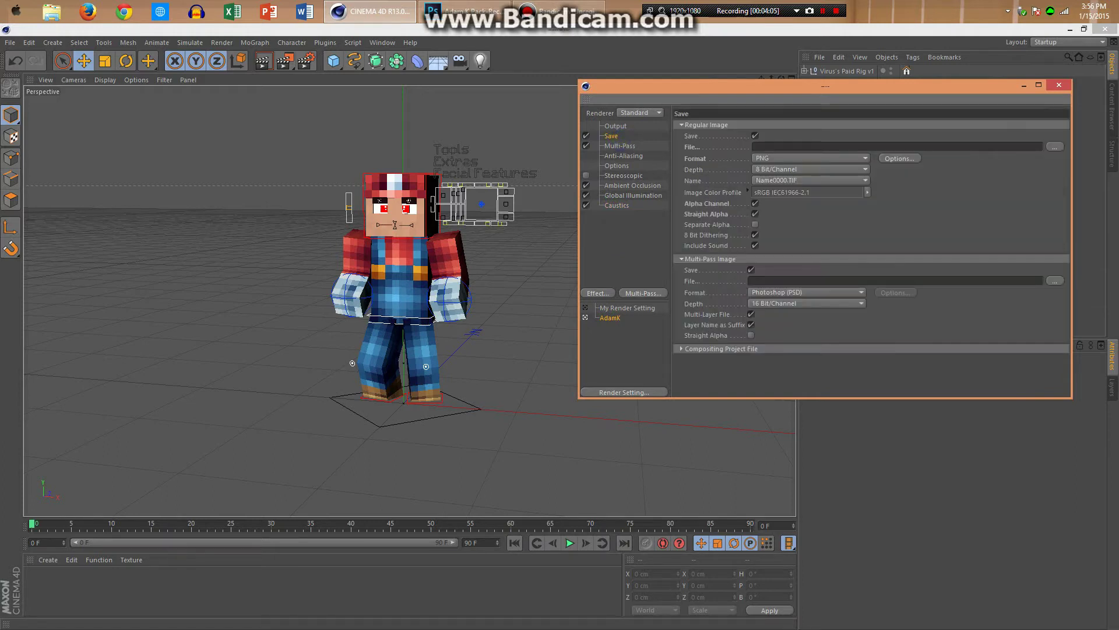
click(799, 158)
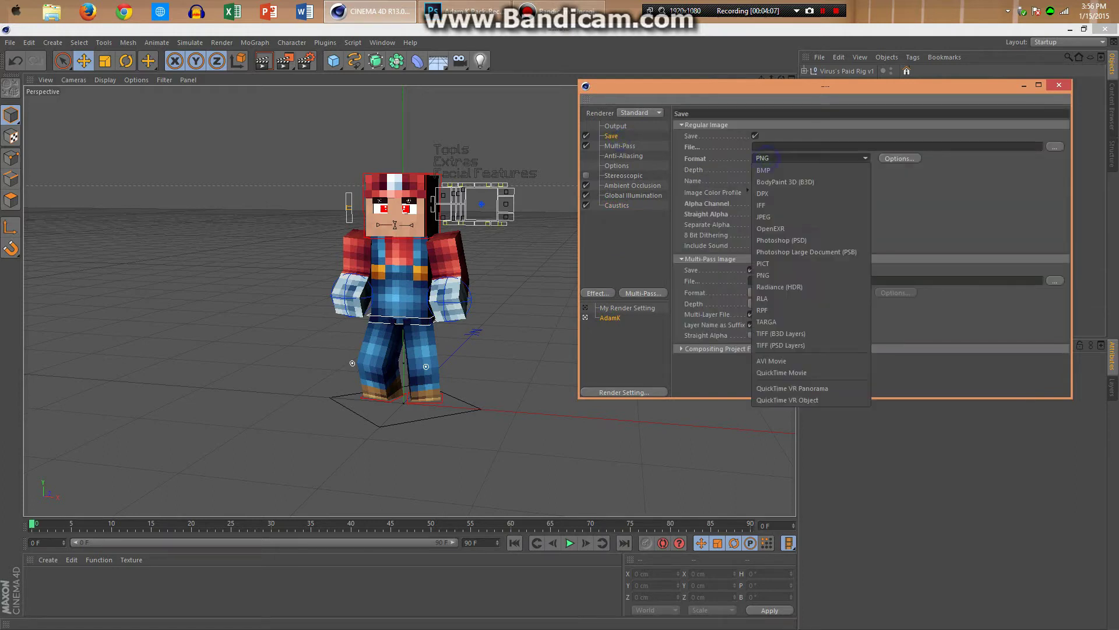
click(970, 189)
click(802, 169)
click(797, 193)
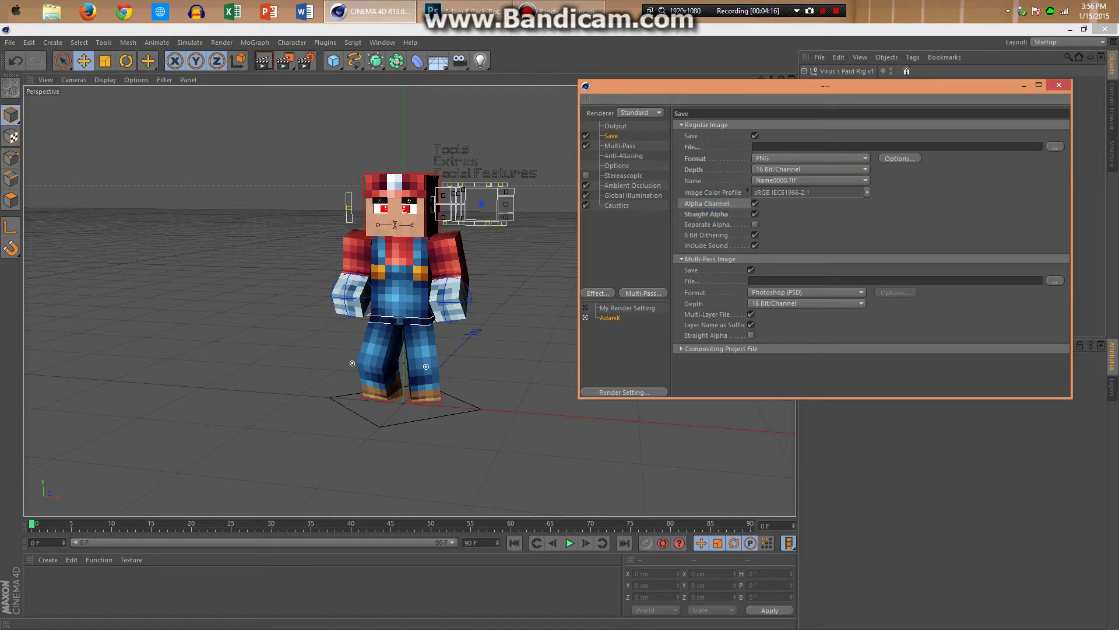
- Delete My Render Setting and check the output width and height of the AdamK render setting
click(608, 308)
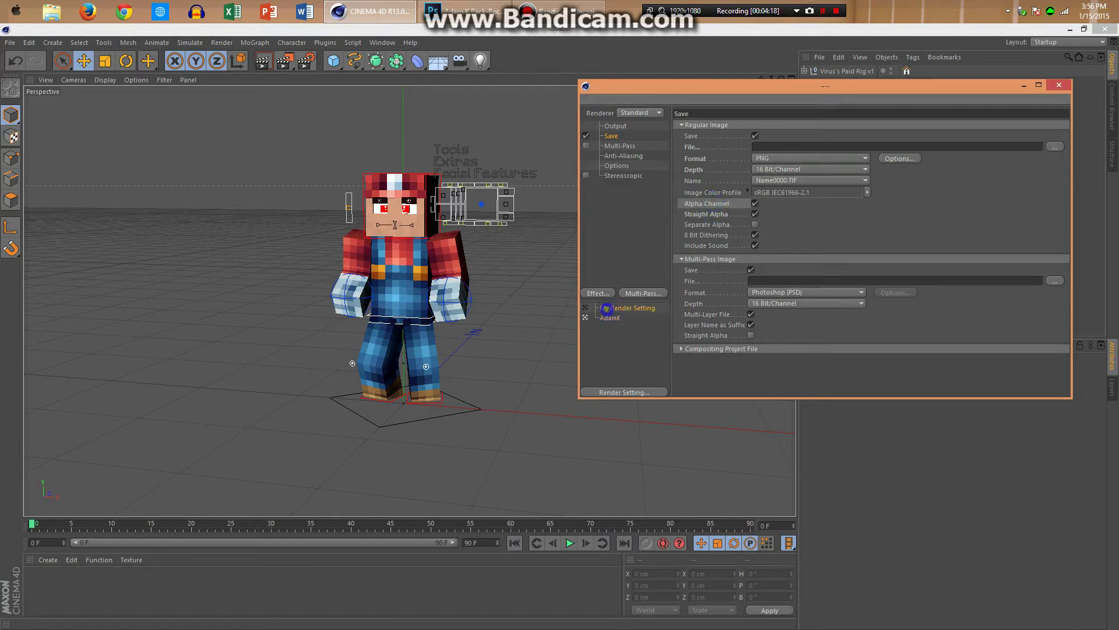
key(Delete)
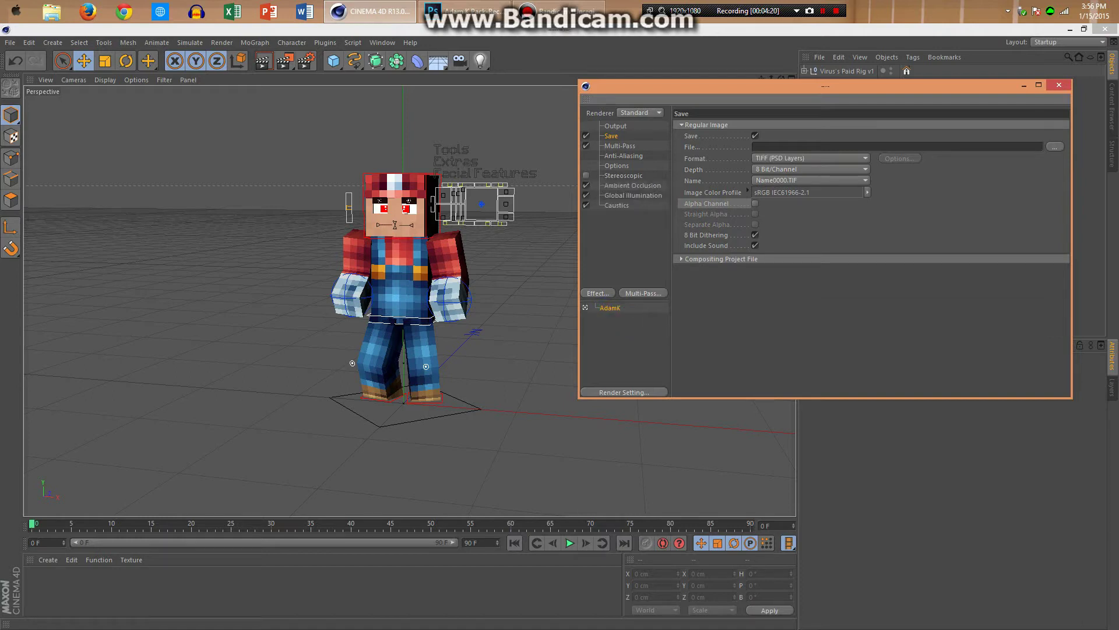
click(619, 127)
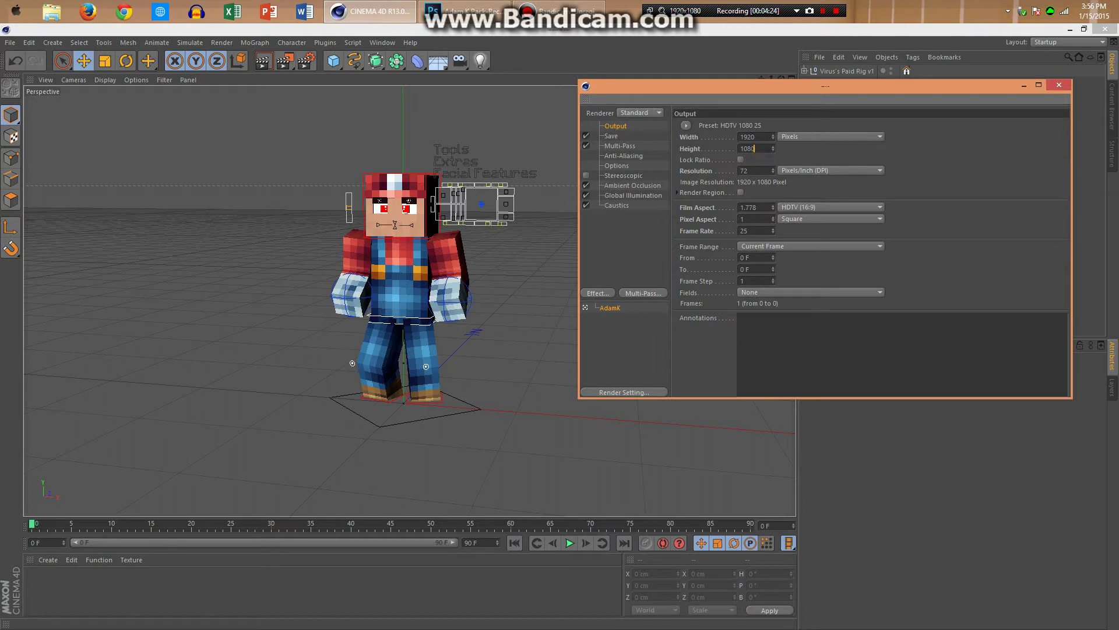
click(758, 145)
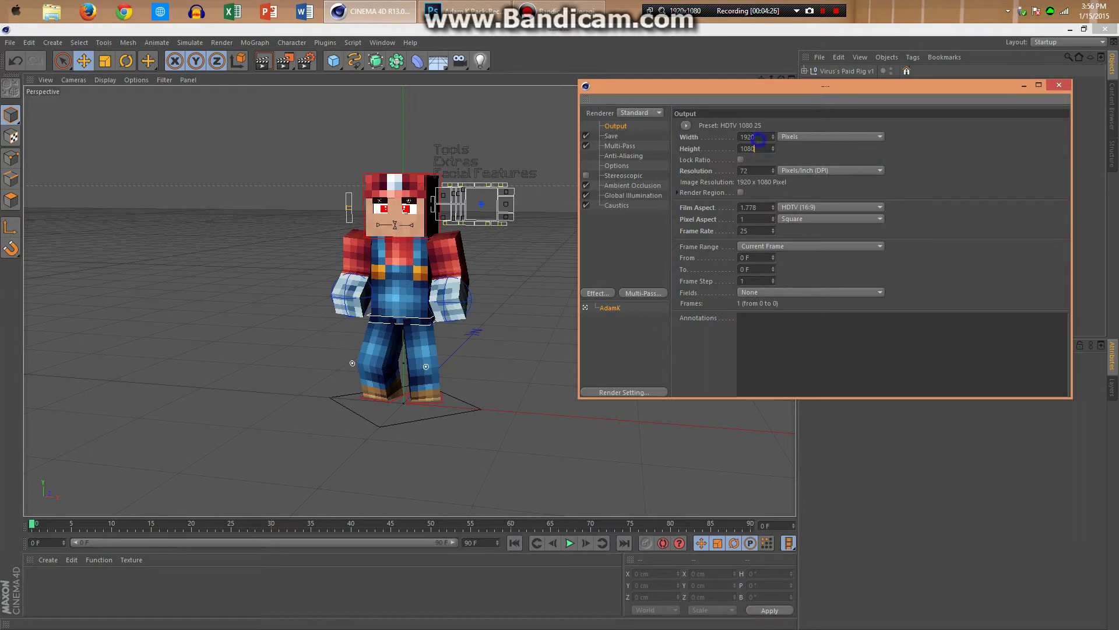
click(867, 152)
click(992, 154)
- Look through the Multi-Pass and Anti-Aliasing settings, and turn off Blurriness in the render Options
click(624, 143)
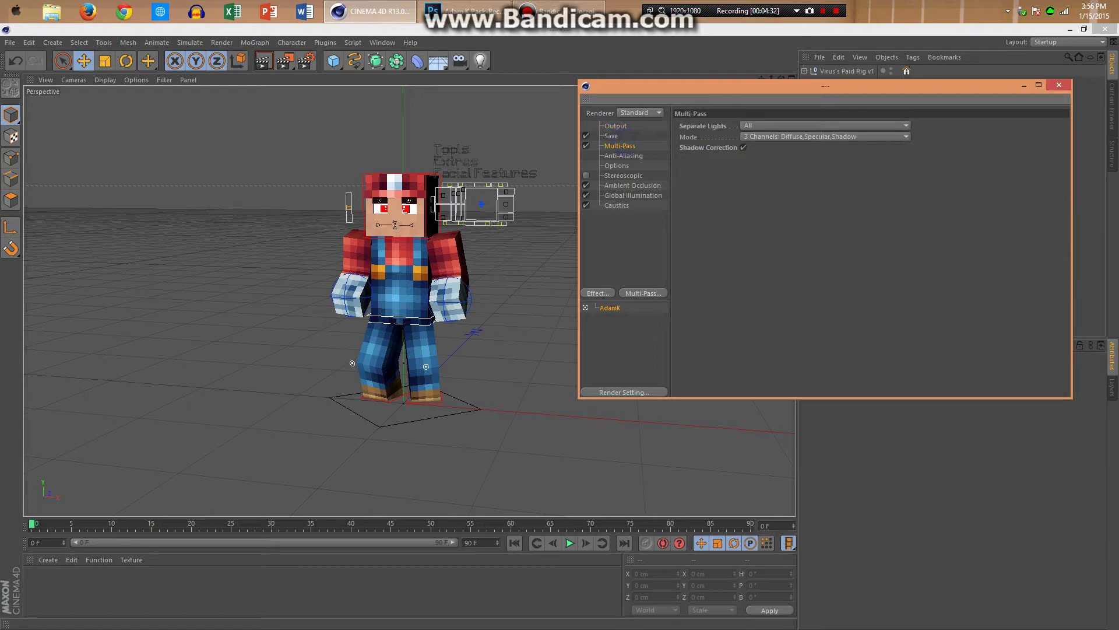
click(623, 158)
click(617, 165)
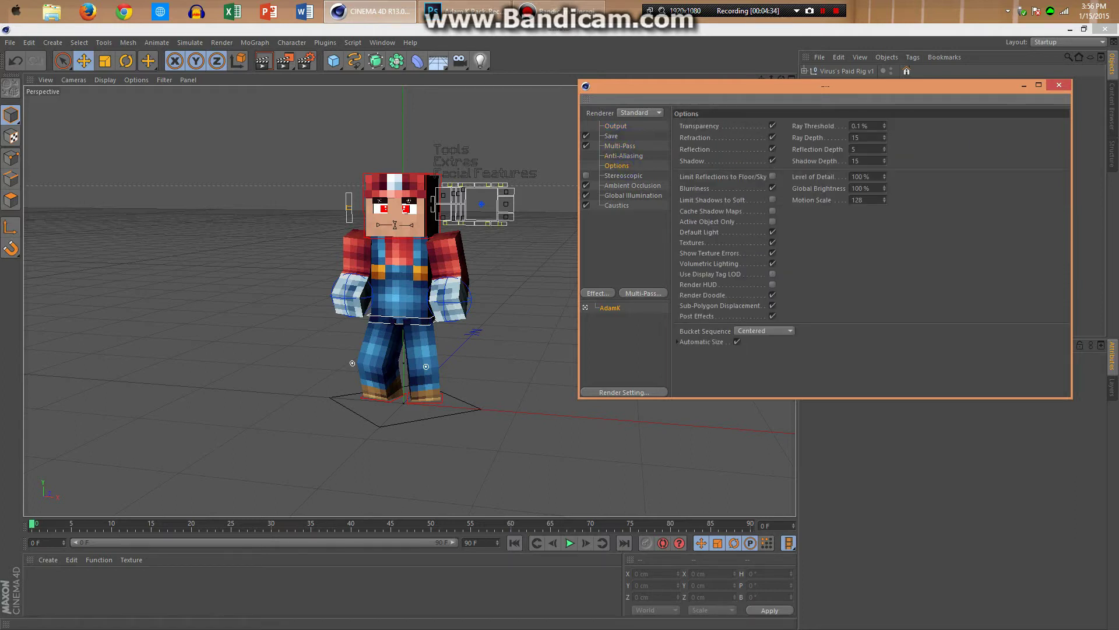
click(768, 187)
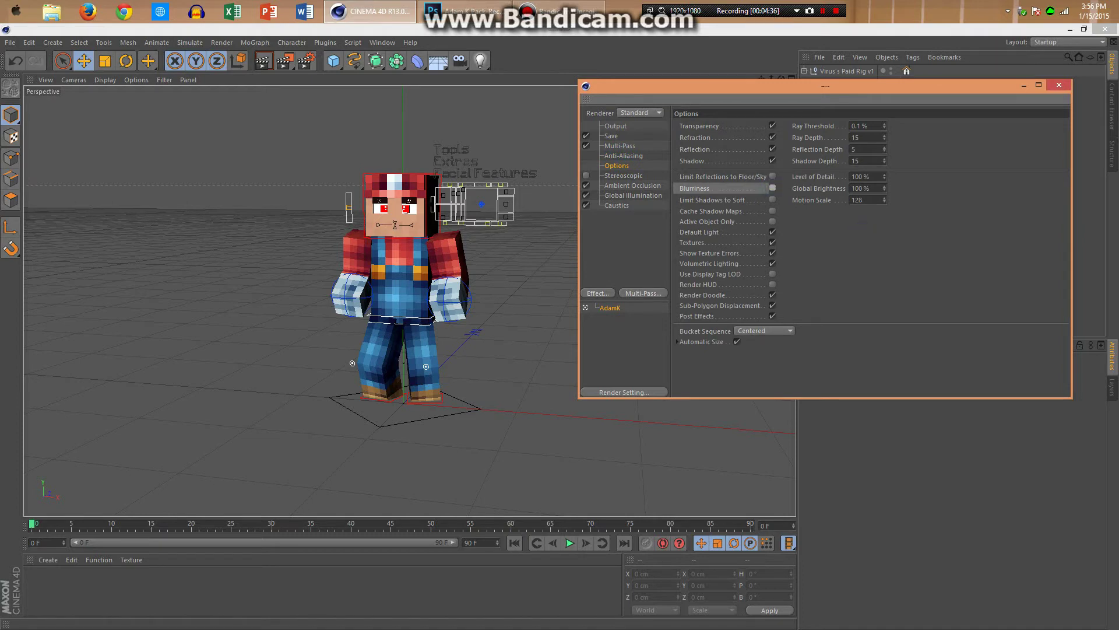
- Look through the Ambient Occlusion, Global Illumination and Caustics settings and the list of available render effects
click(627, 186)
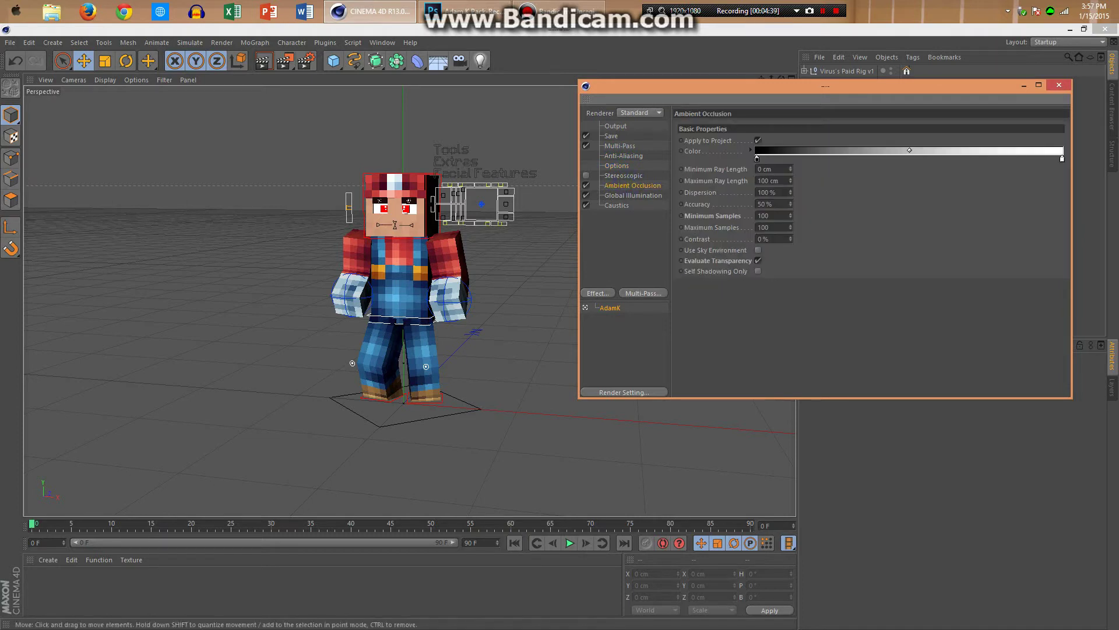
click(619, 197)
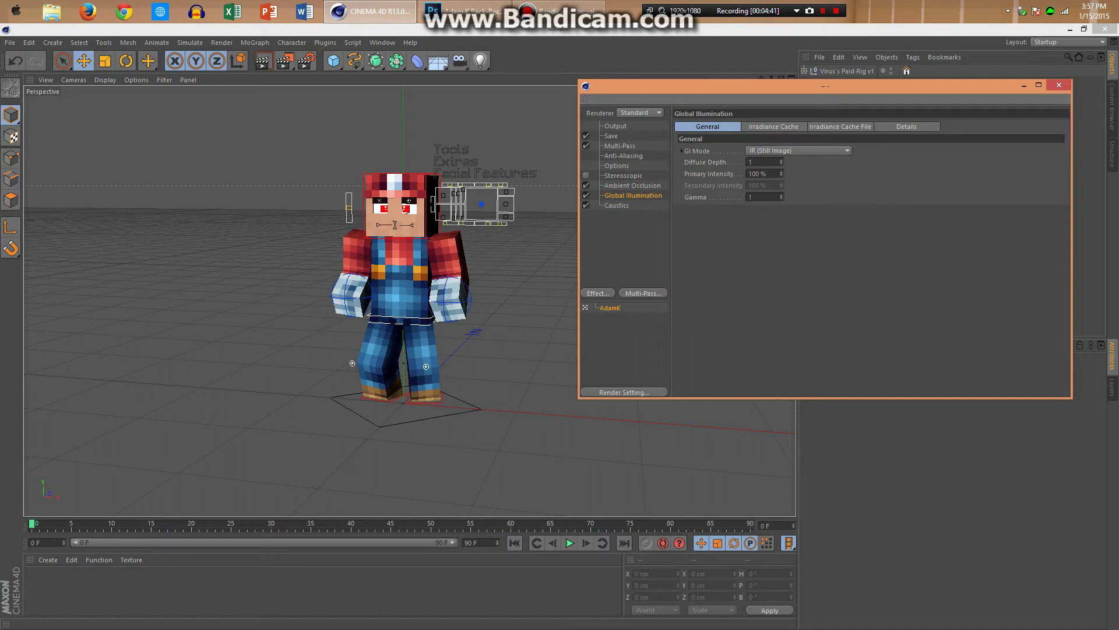
click(632, 186)
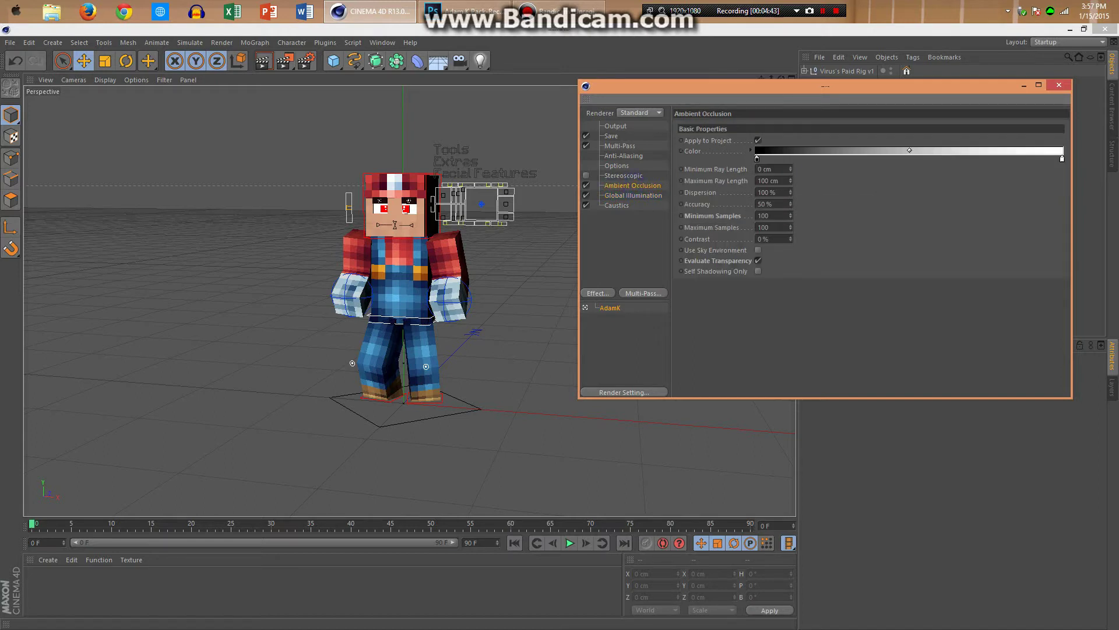
click(620, 223)
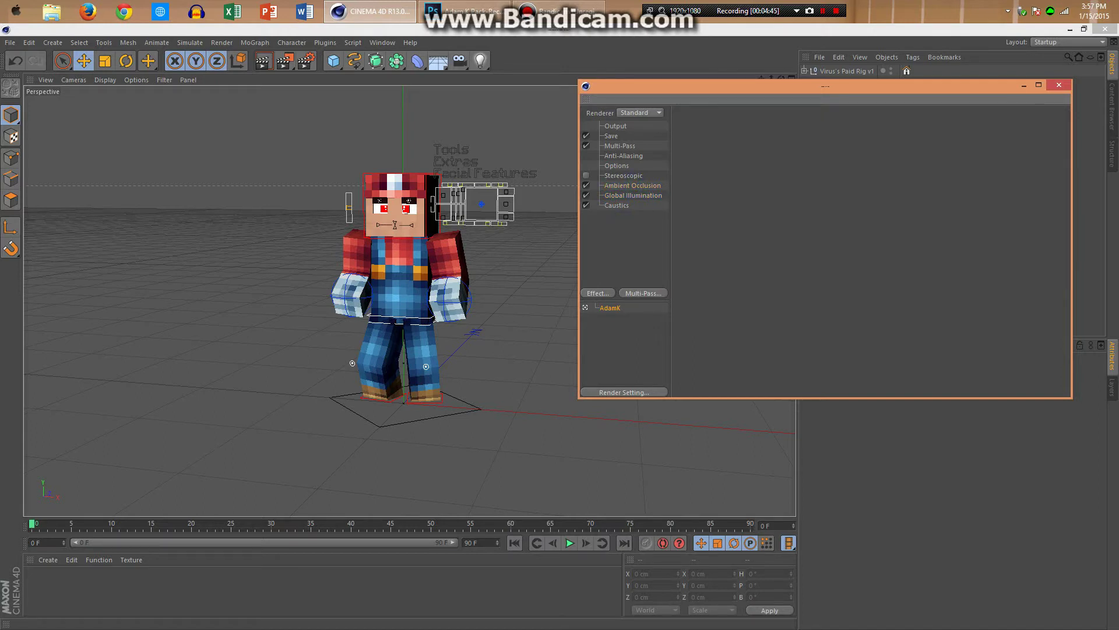
click(632, 185)
click(605, 294)
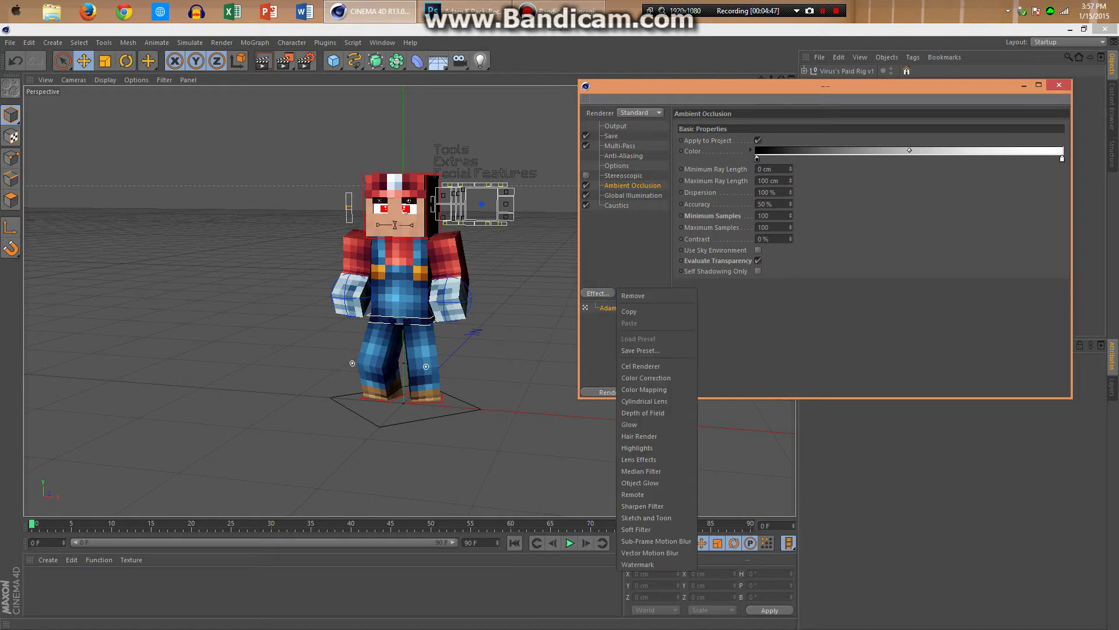
click(808, 286)
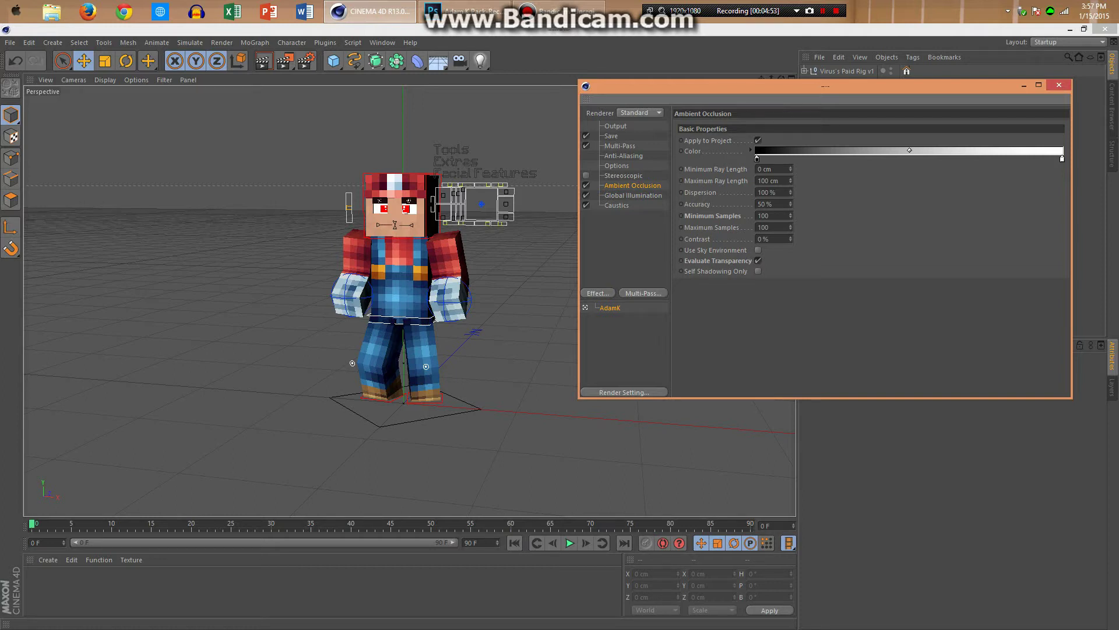
click(648, 195)
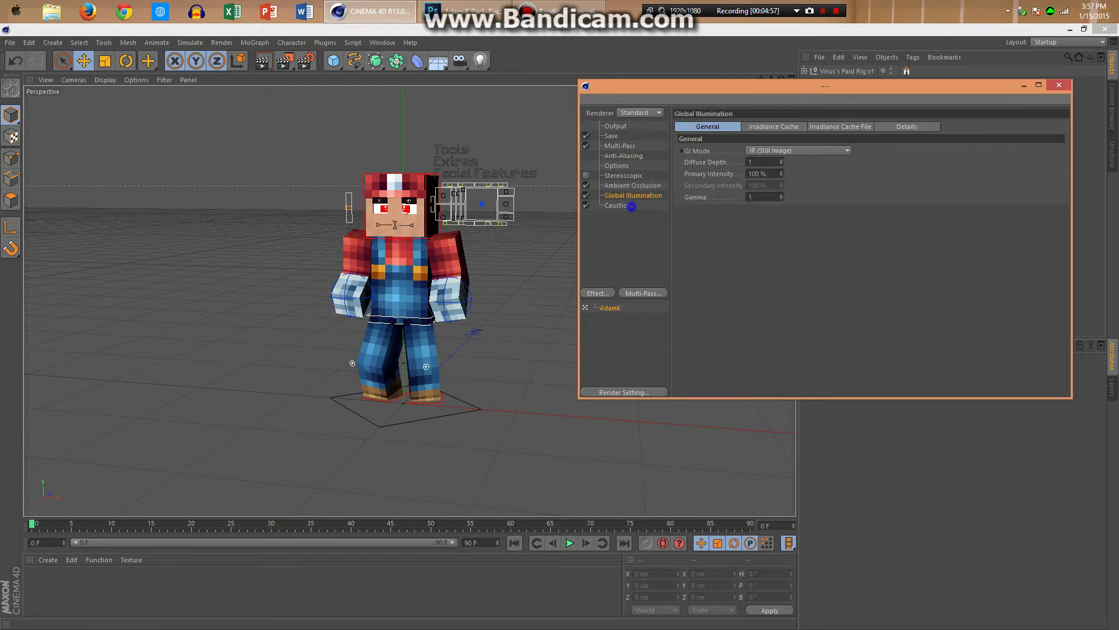
click(631, 207)
click(598, 293)
click(633, 228)
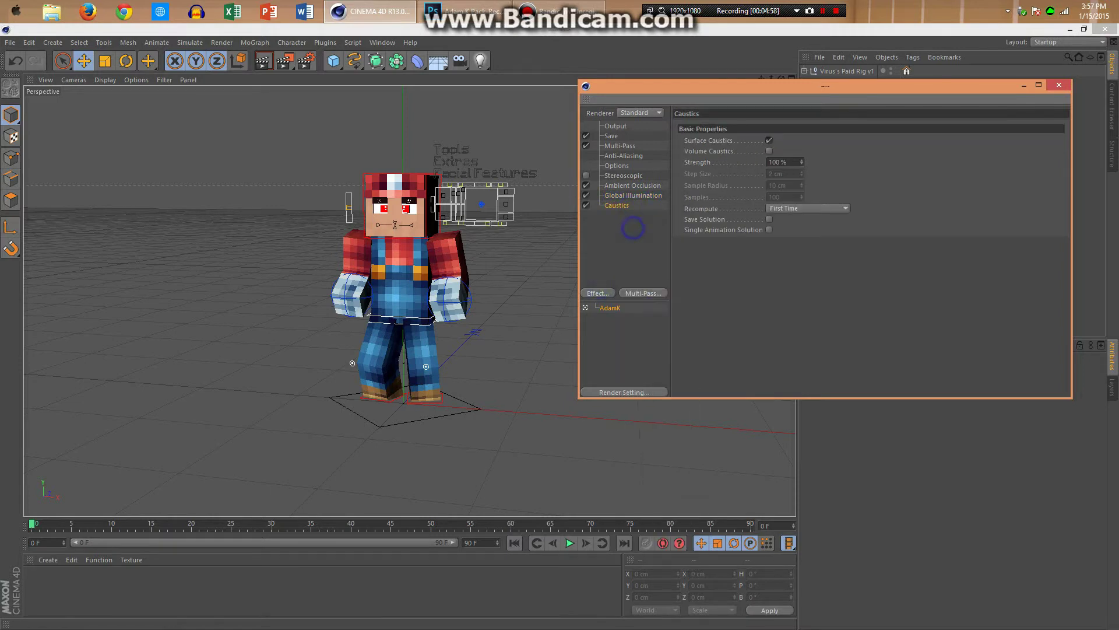
- Enable a custom location for the Global Illumination irradiance cache file and save it as Untitled 4.GI on the Desktop
click(635, 196)
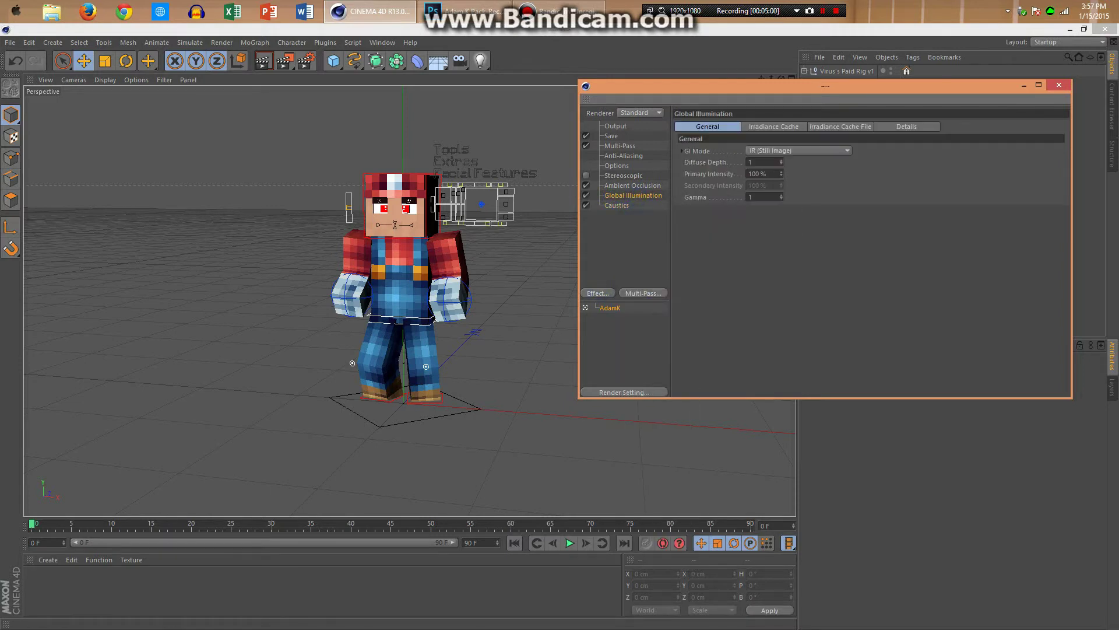
click(773, 126)
click(842, 127)
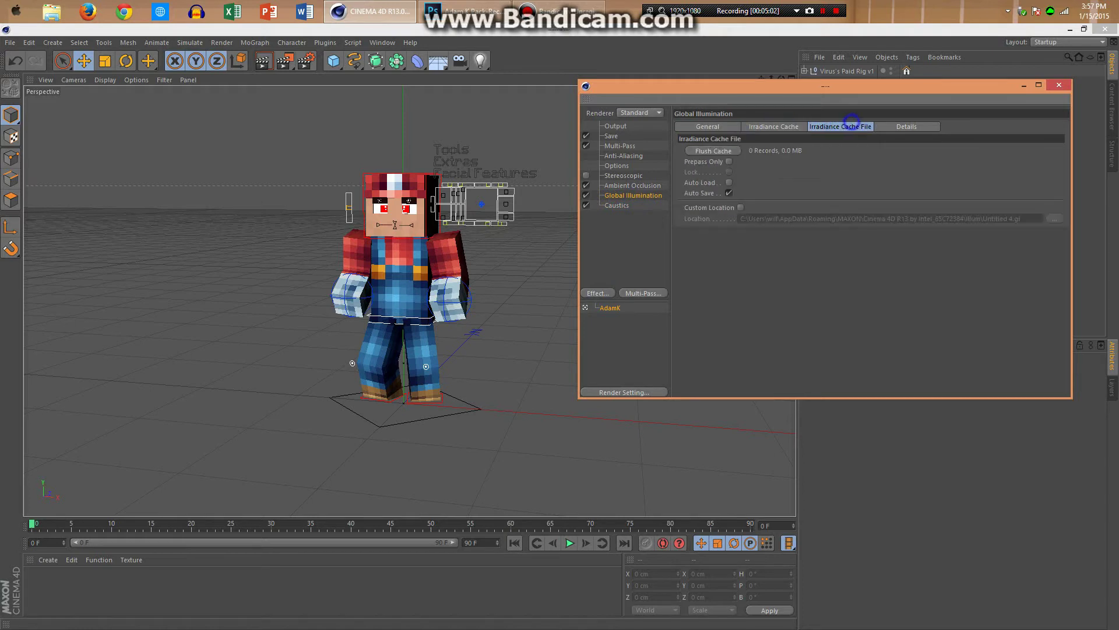
click(741, 208)
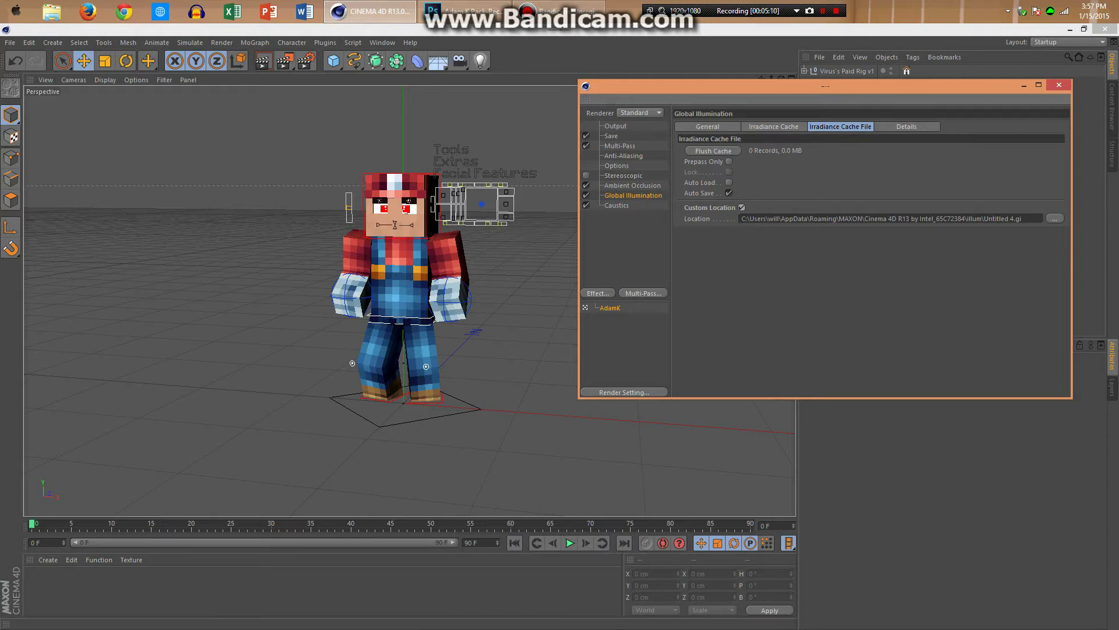
click(1055, 218)
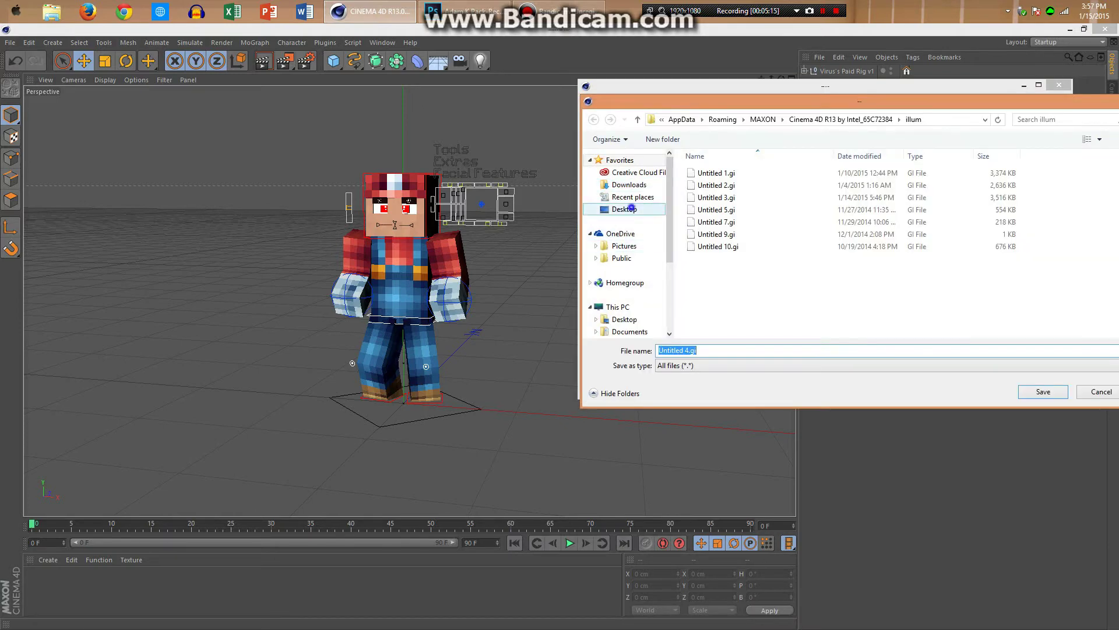
click(632, 209)
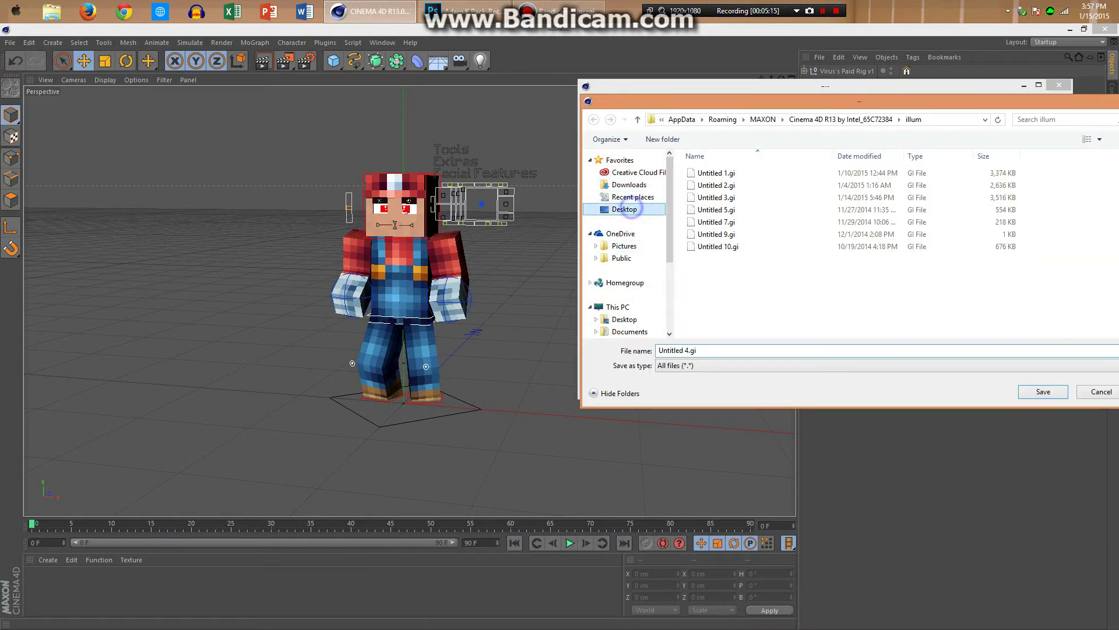
drag(720, 101, 571, 100)
key(Return)
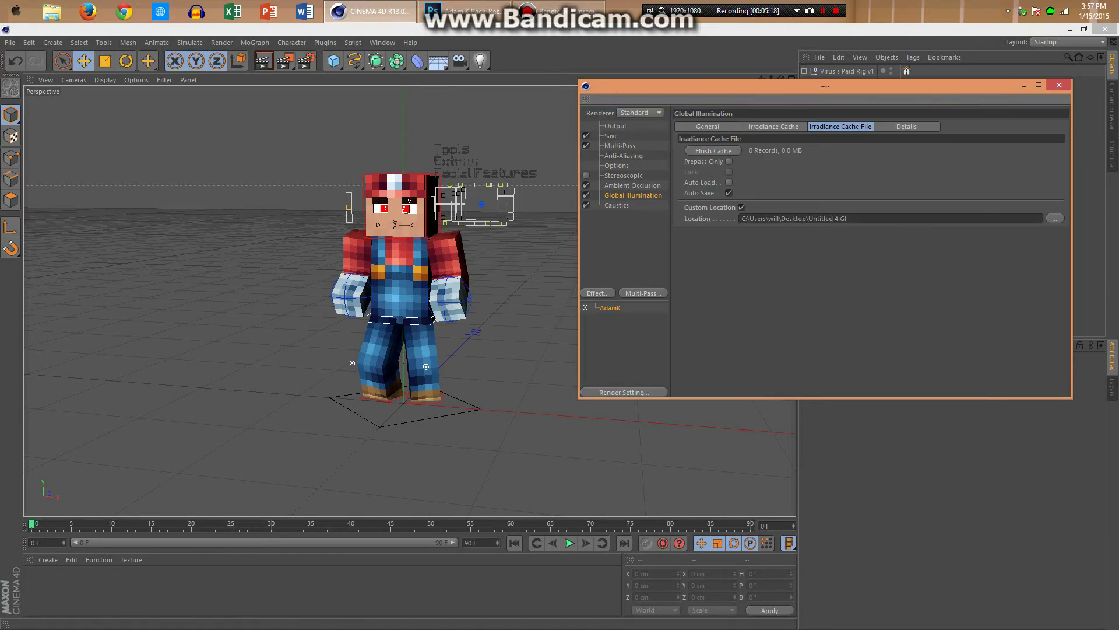
- Choose the Desktop again for the irradiance cache file, turn off Custom Location and close the render settings
click(1055, 218)
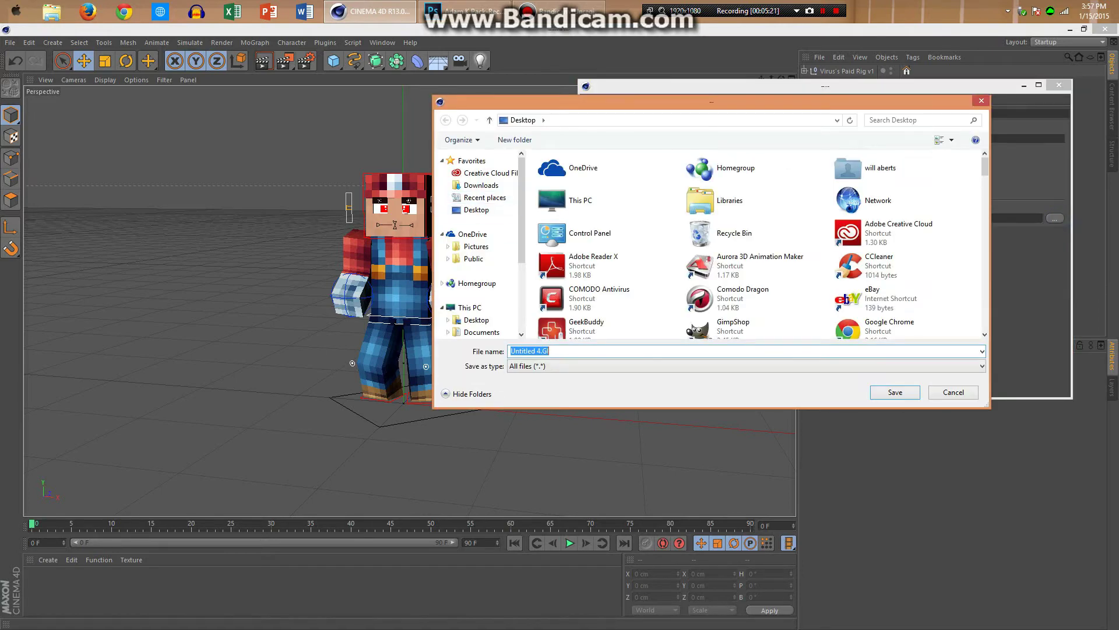
click(490, 259)
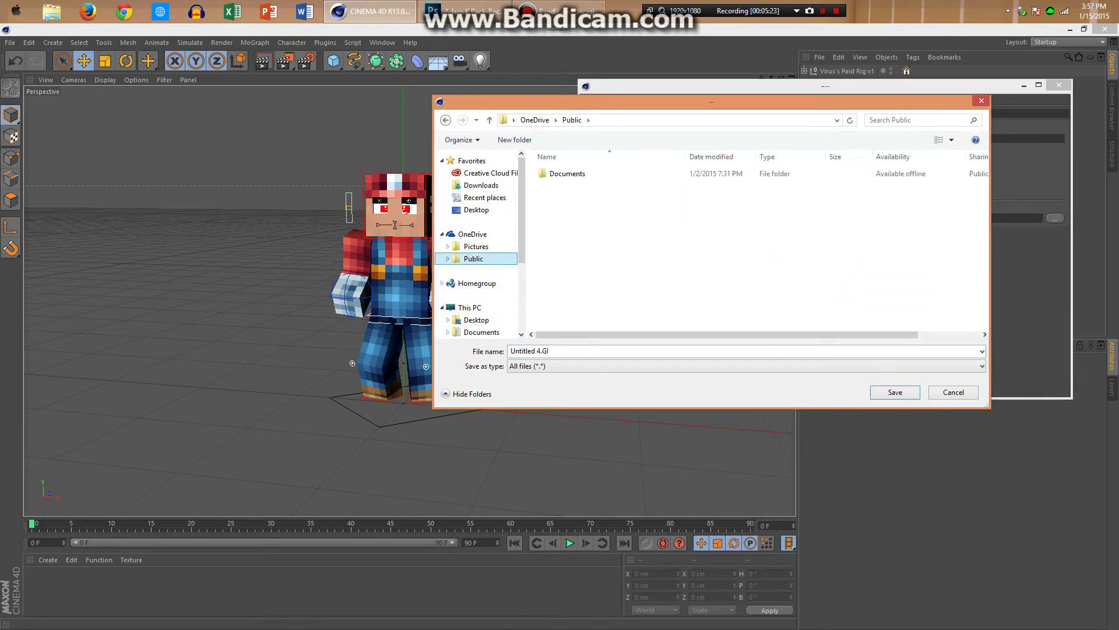
click(486, 214)
click(894, 390)
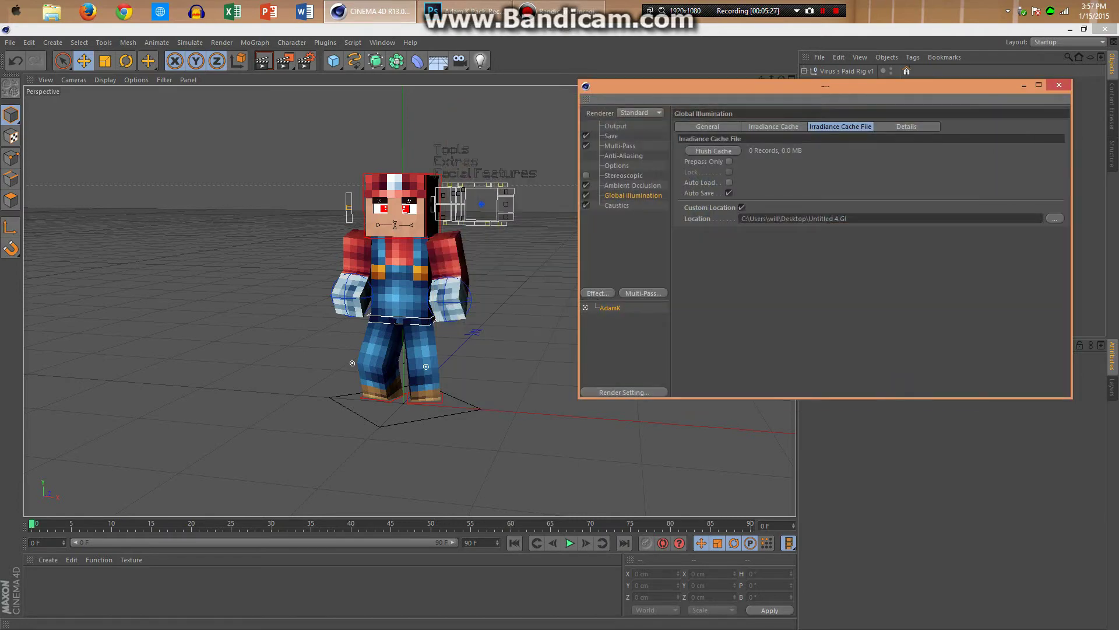
click(742, 208)
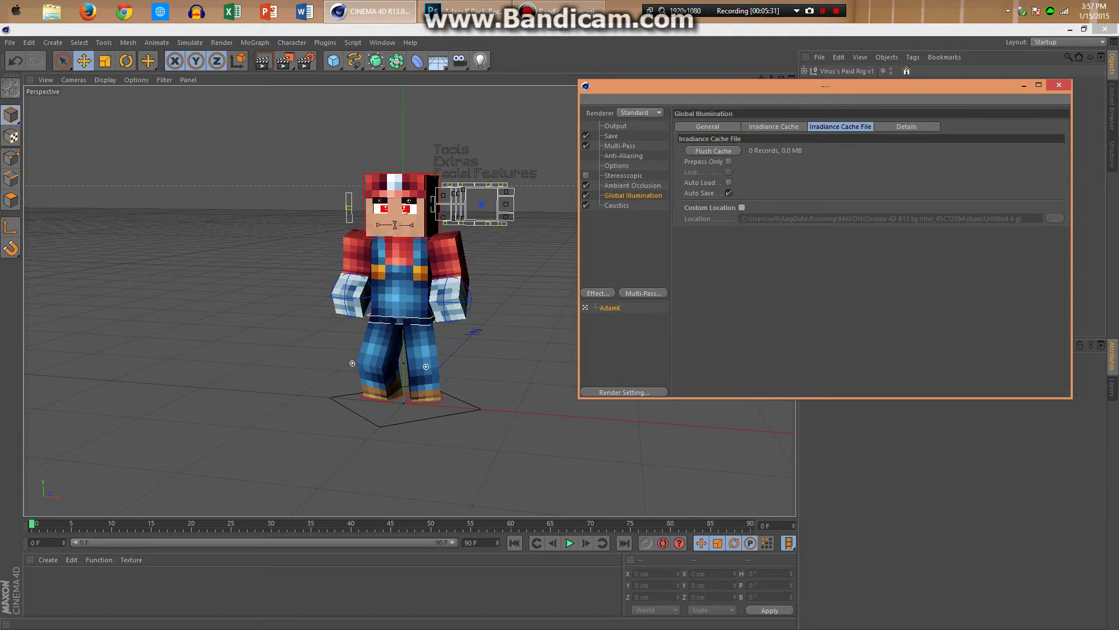
click(1058, 86)
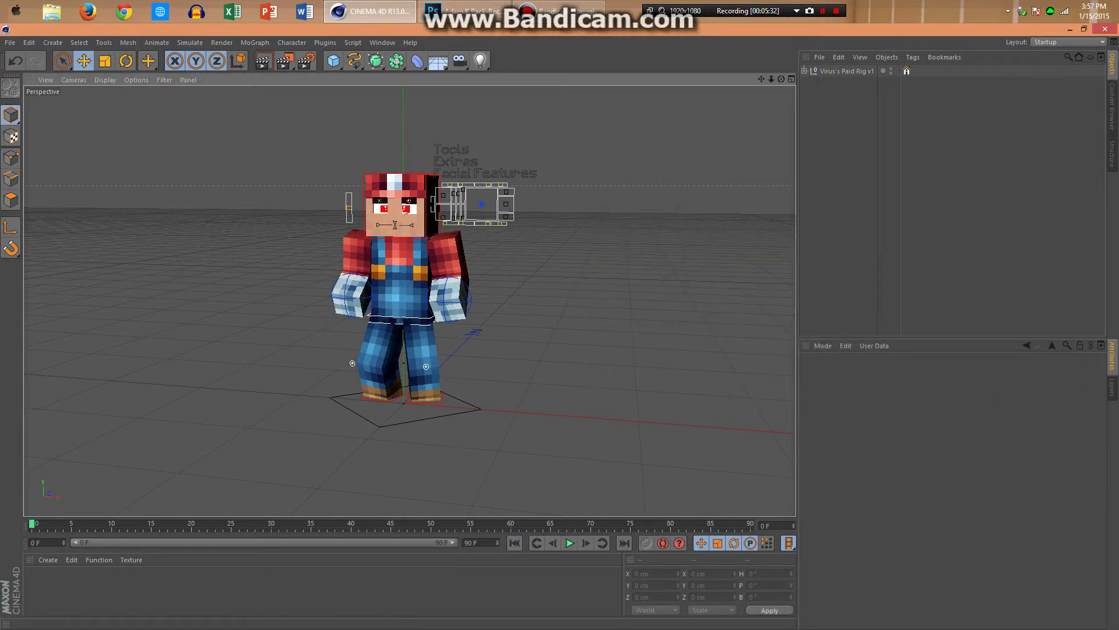
- Shrink the program window to expose the desktop and look at the MarioCraft's Lightroom library and zip files
mouse_move(782, 79)
mouse_down()
mouse_move(782, 96)
mouse_move(717, 70)
mouse_move(784, 102)
mouse_move(828, 76)
mouse_move(755, 82)
mouse_move(781, 79)
mouse_up()
drag(855, 31, 692, 55)
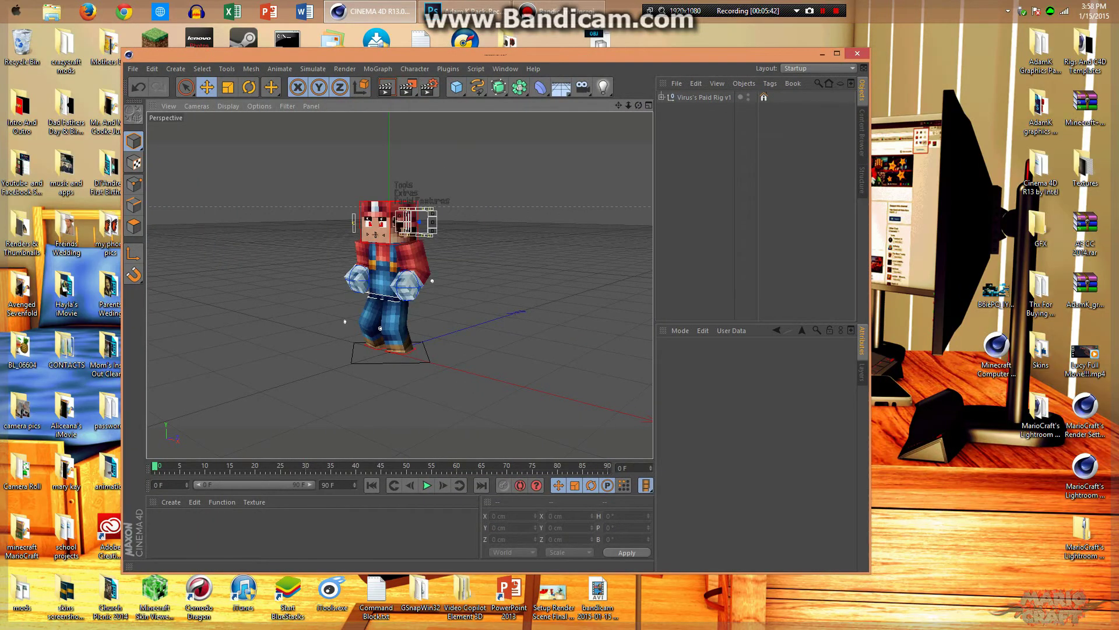
click(1085, 470)
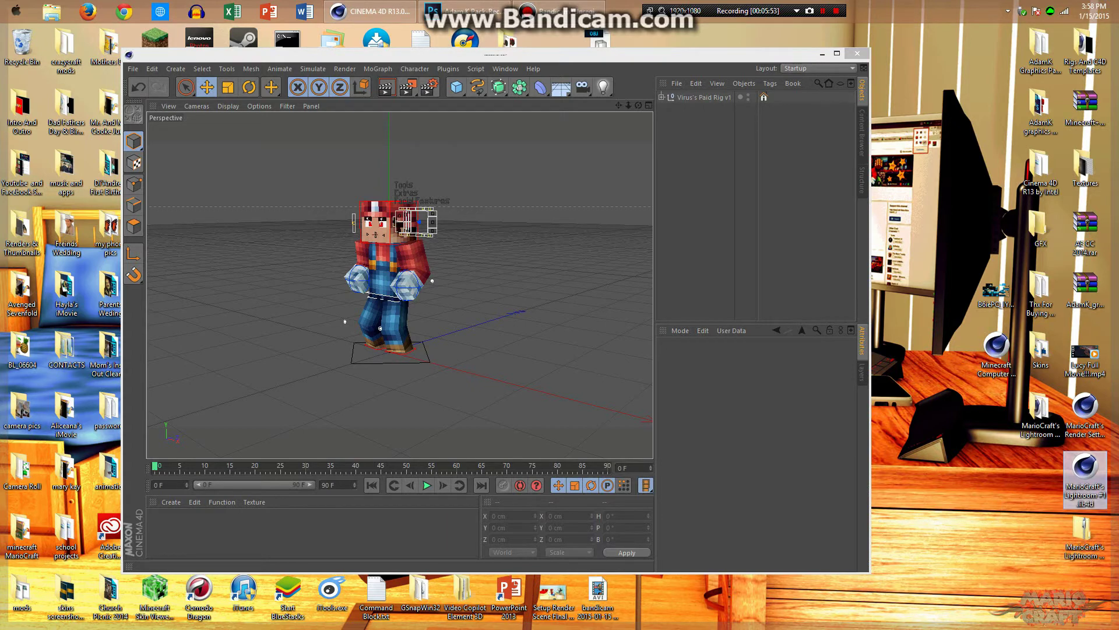
click(1085, 534)
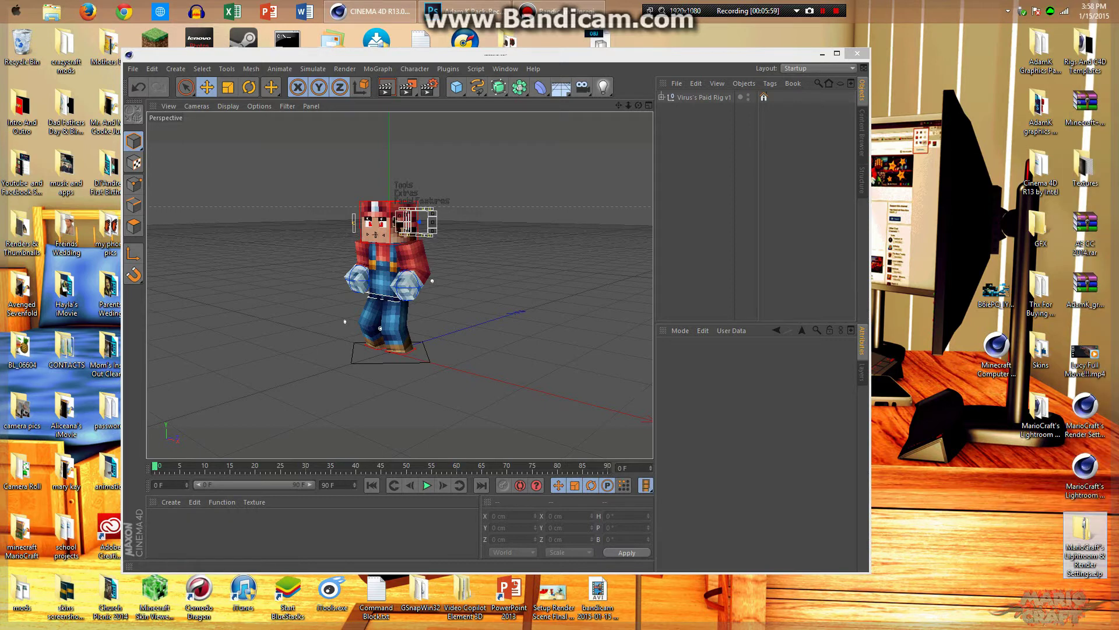
double_click(1086, 543)
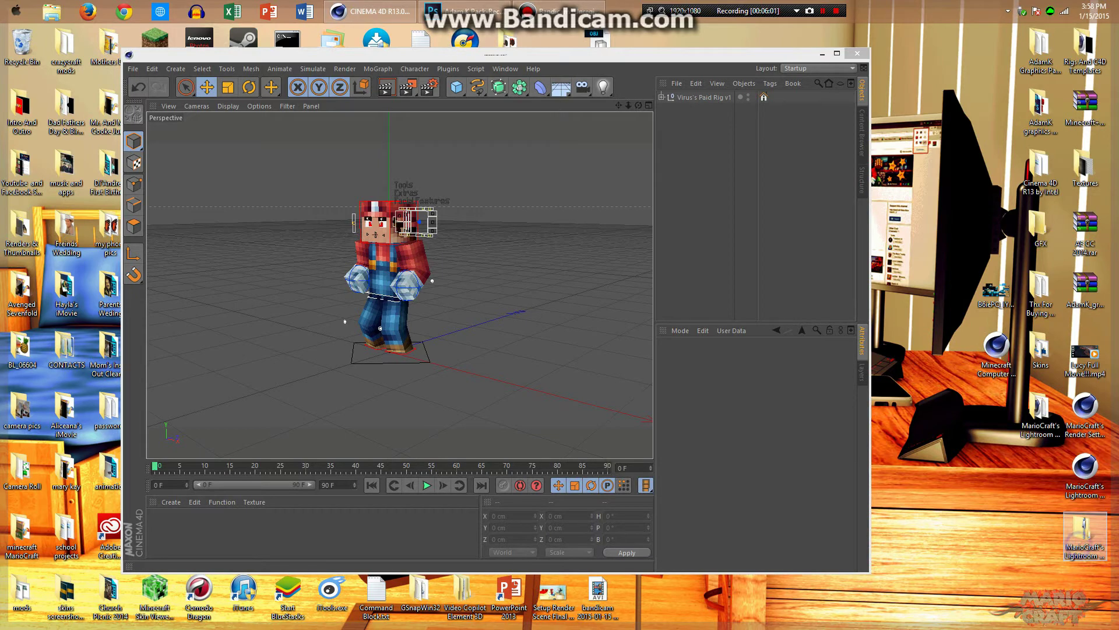
click(951, 196)
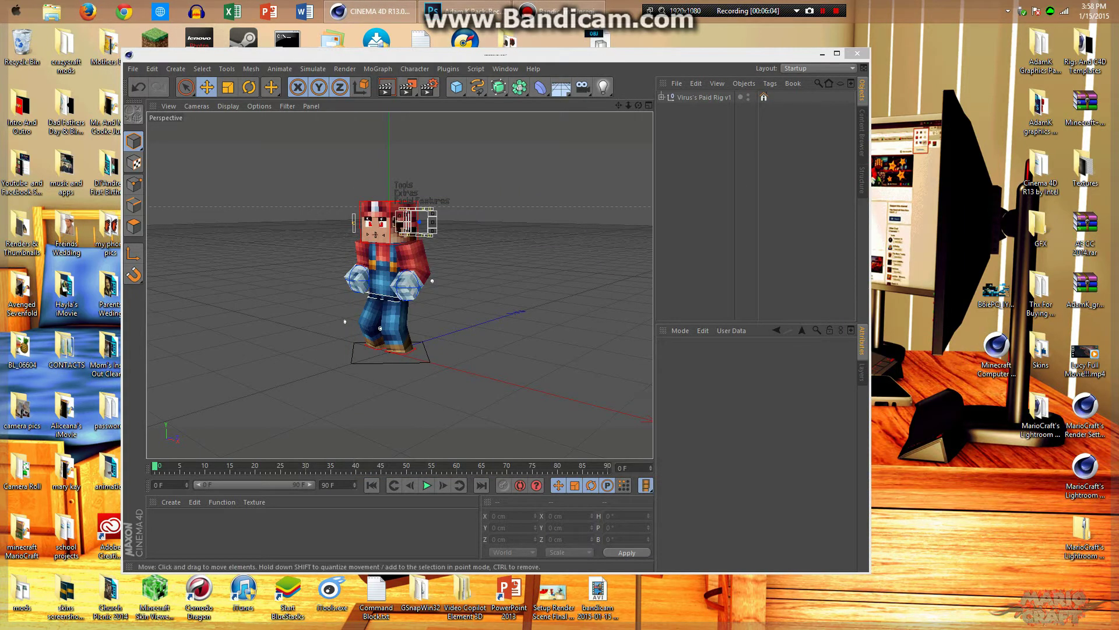
- Load the Light room - 1 preset from the Content Browser into the scene and close the browser
double_click(877, 179)
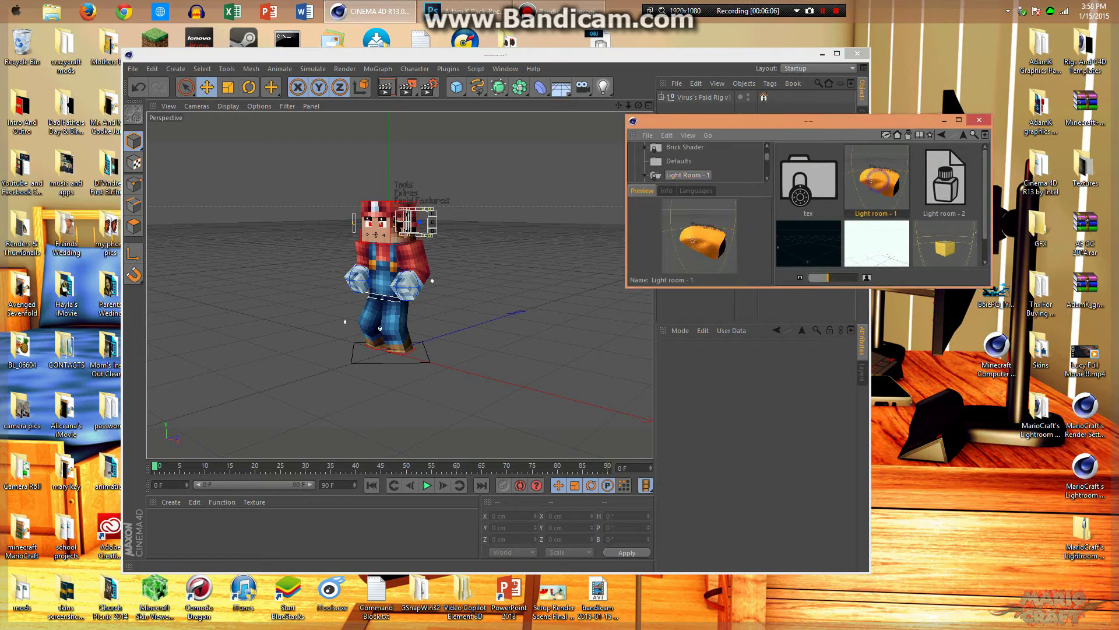
click(979, 120)
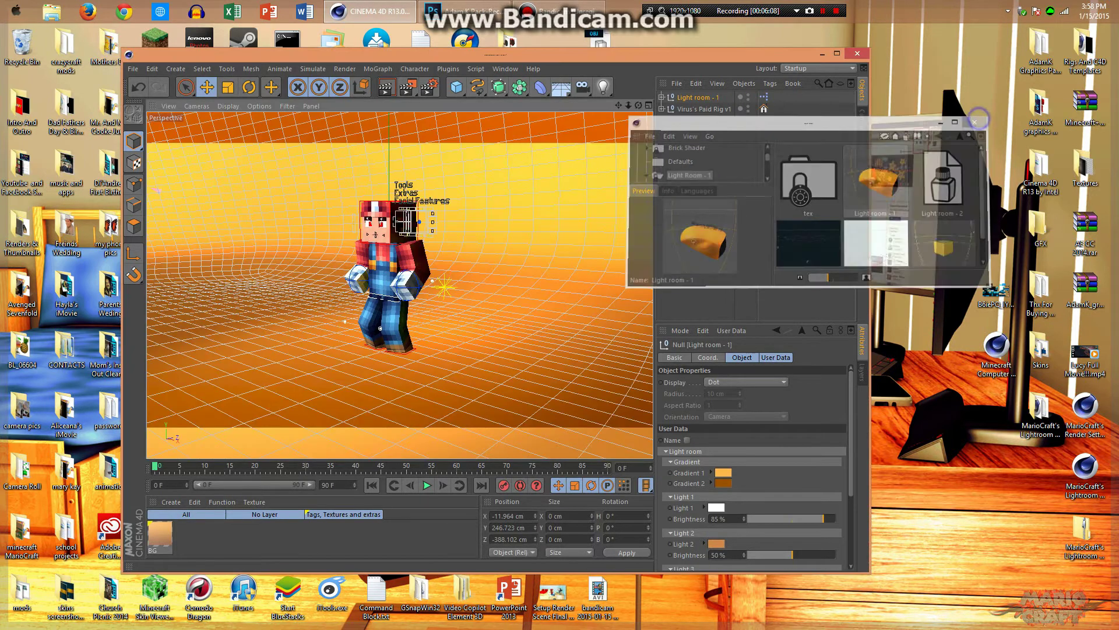
drag(628, 104, 580, 105)
- Move the Room HyperNURBS out of the Light room - 1 group, delete it with its children and maximize the window
click(661, 96)
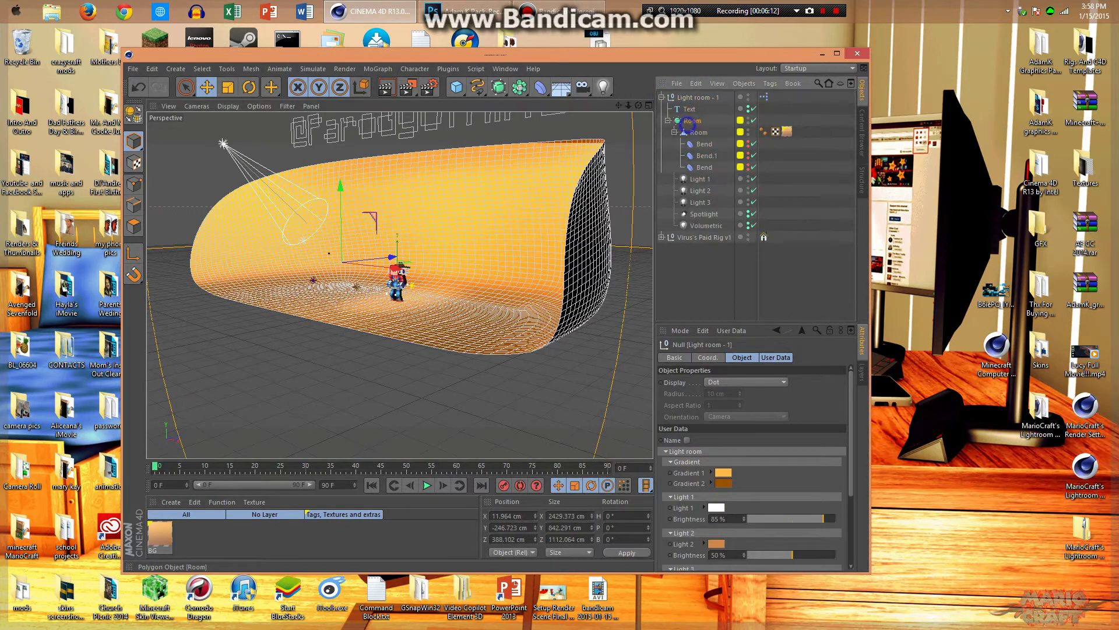
click(694, 120)
double_click(694, 120)
key(Return)
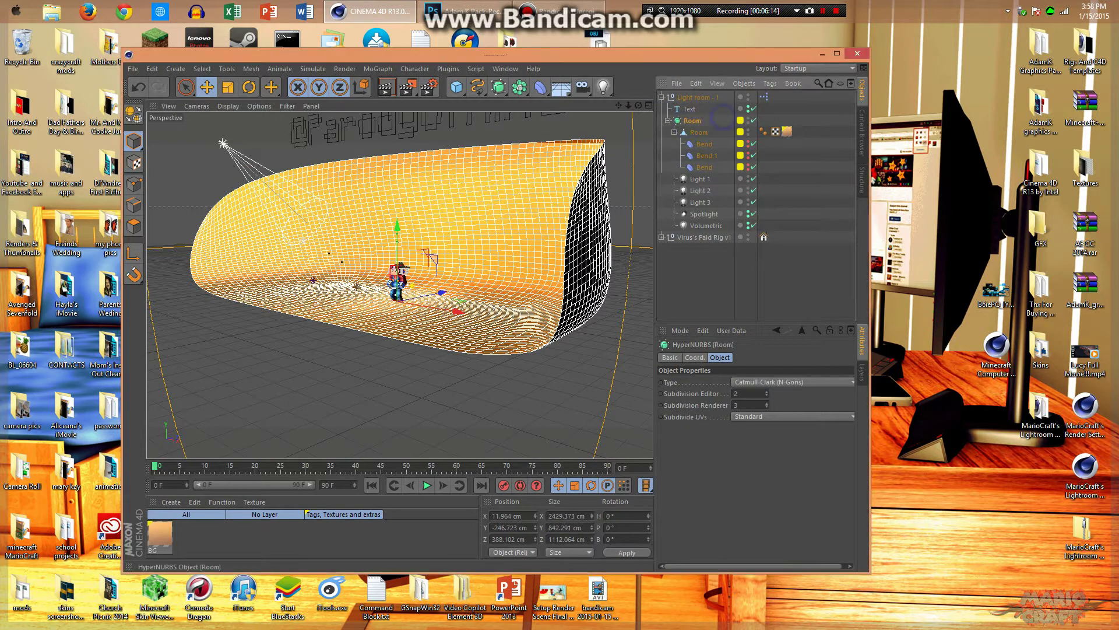
drag(692, 120, 698, 257)
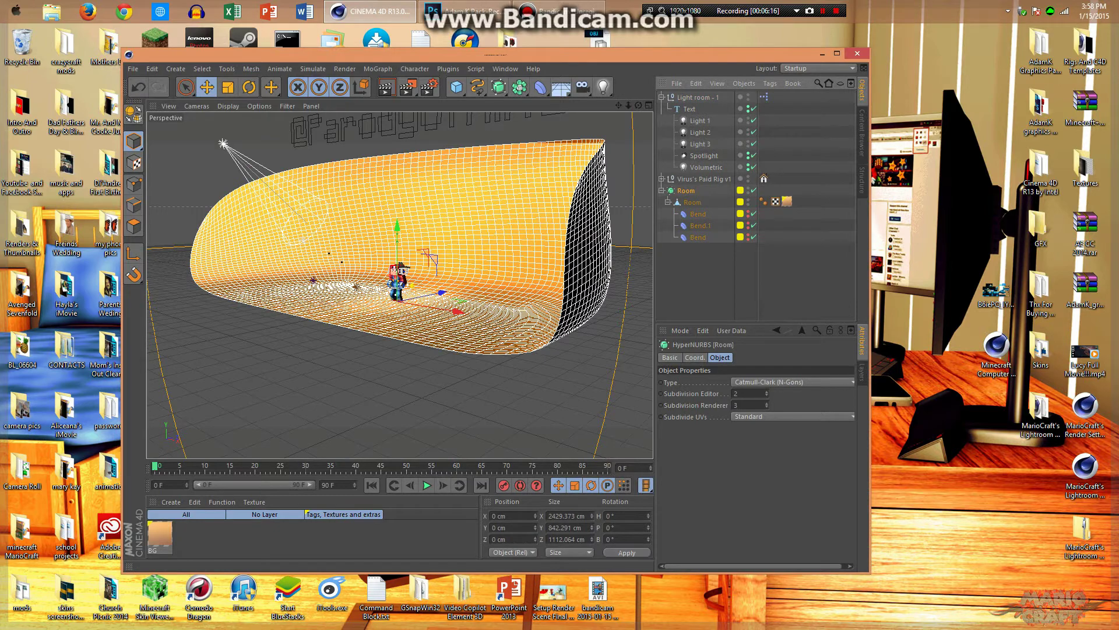
key(Delete)
click(837, 53)
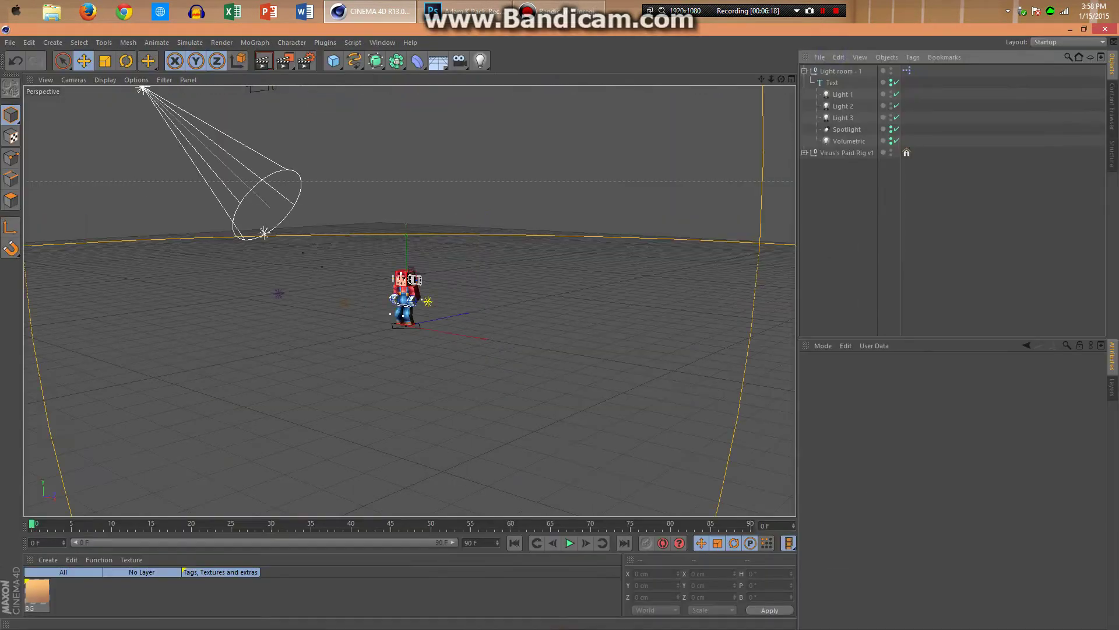
- Collapse the Light room - 1 group and set its Gradient 1 color to black
alt+drag(409, 301, 481, 315)
alt+right_drag(409, 301, 502, 301)
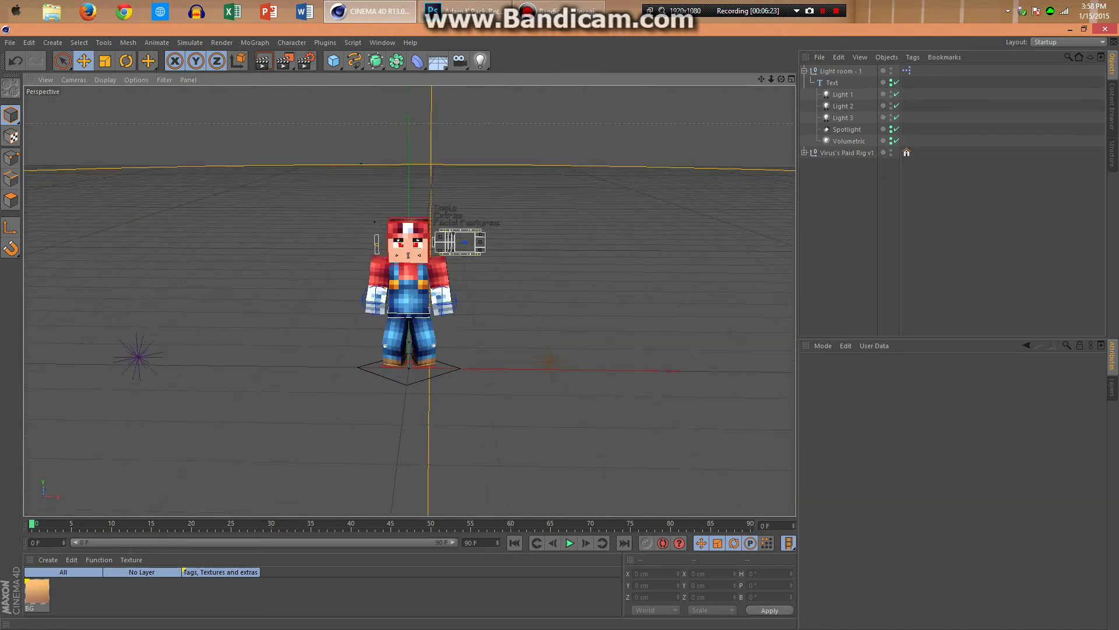
alt+drag(409, 301, 222, 297)
click(804, 70)
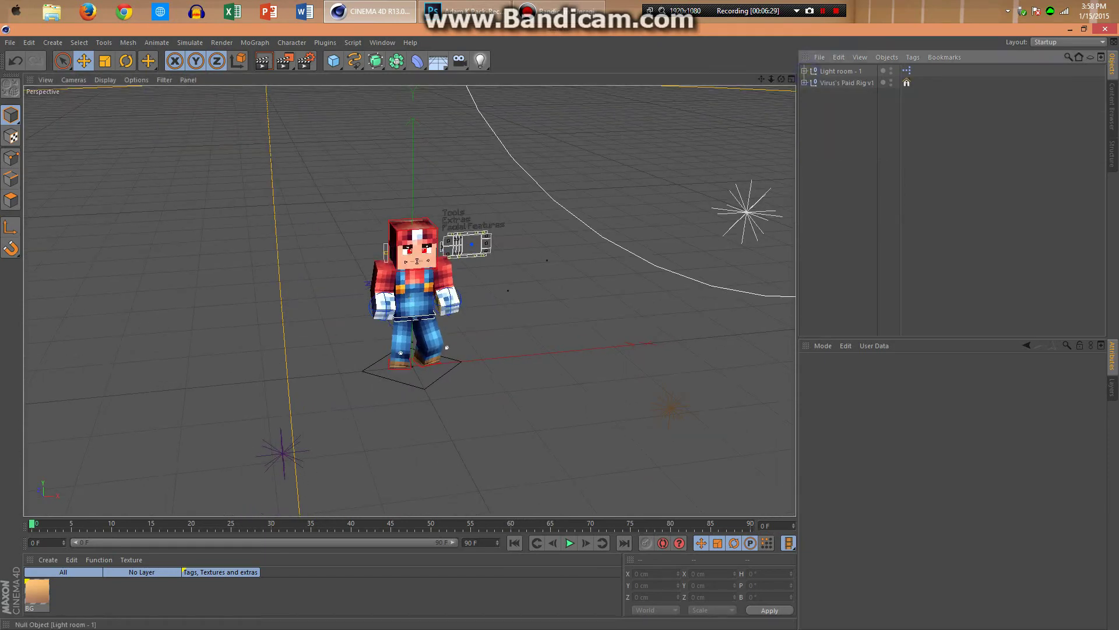
drag(781, 79, 956, 94)
alt+drag(409, 301, 409, 301)
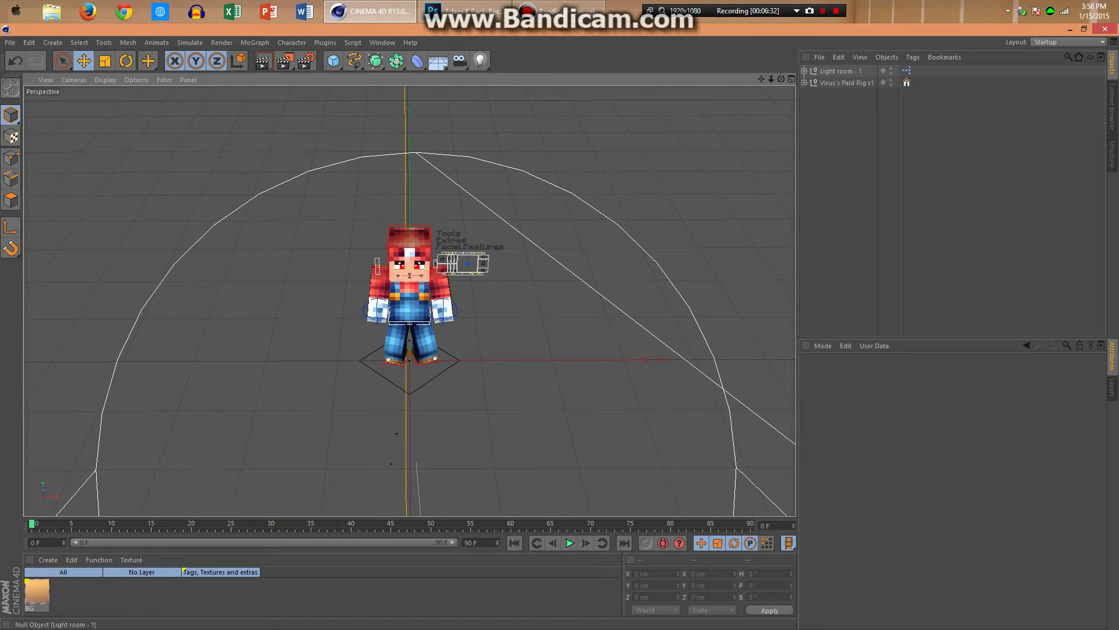
click(840, 71)
click(865, 487)
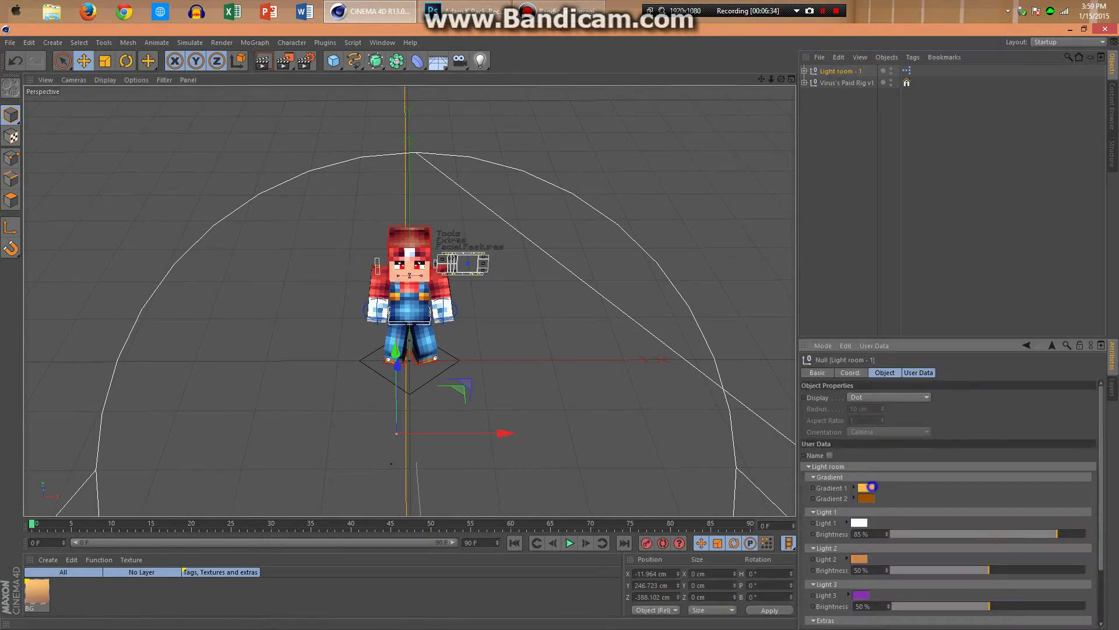
drag(839, 476, 806, 506)
click(852, 542)
click(852, 543)
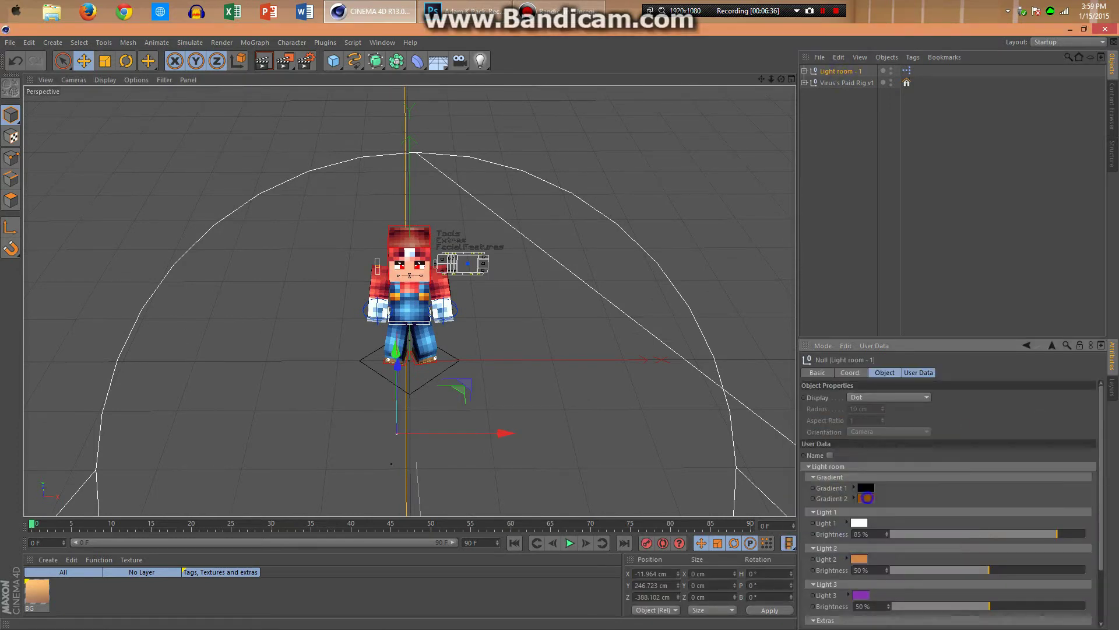
- Set the light room's Gradient 2 and Light 2 colors to black and its Light 3 color to white
click(860, 531)
click(860, 550)
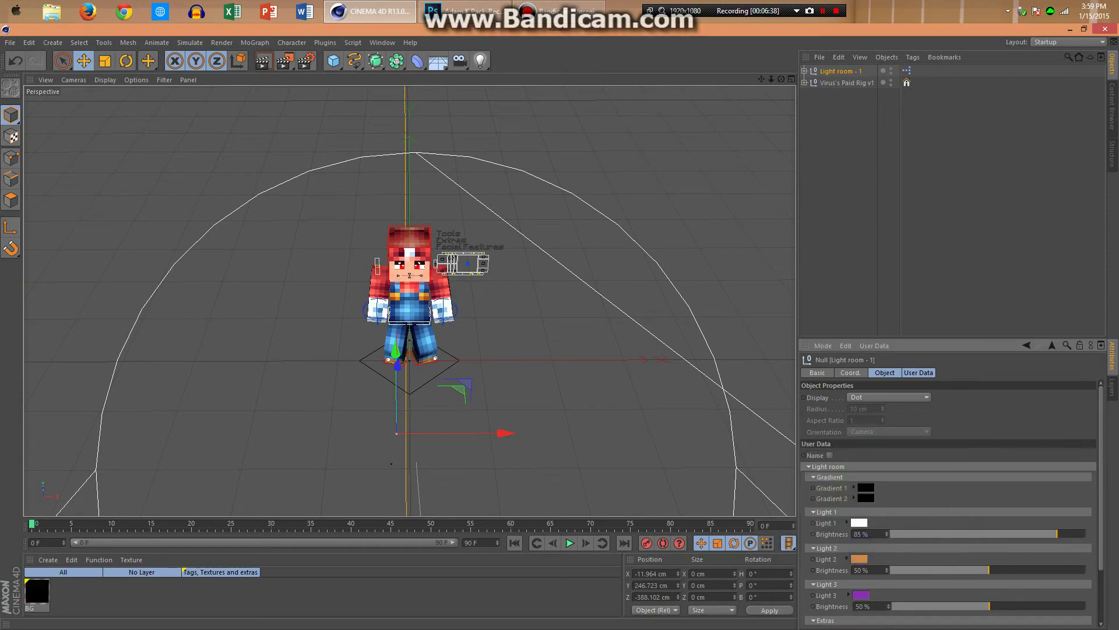
click(860, 558)
drag(815, 566, 791, 576)
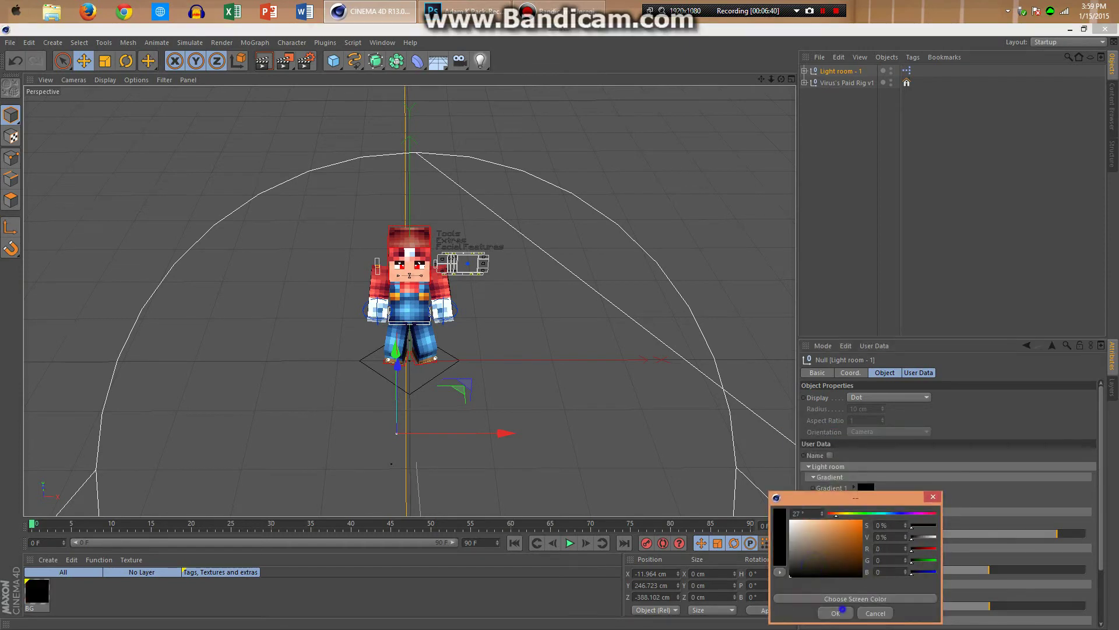
click(836, 613)
click(860, 590)
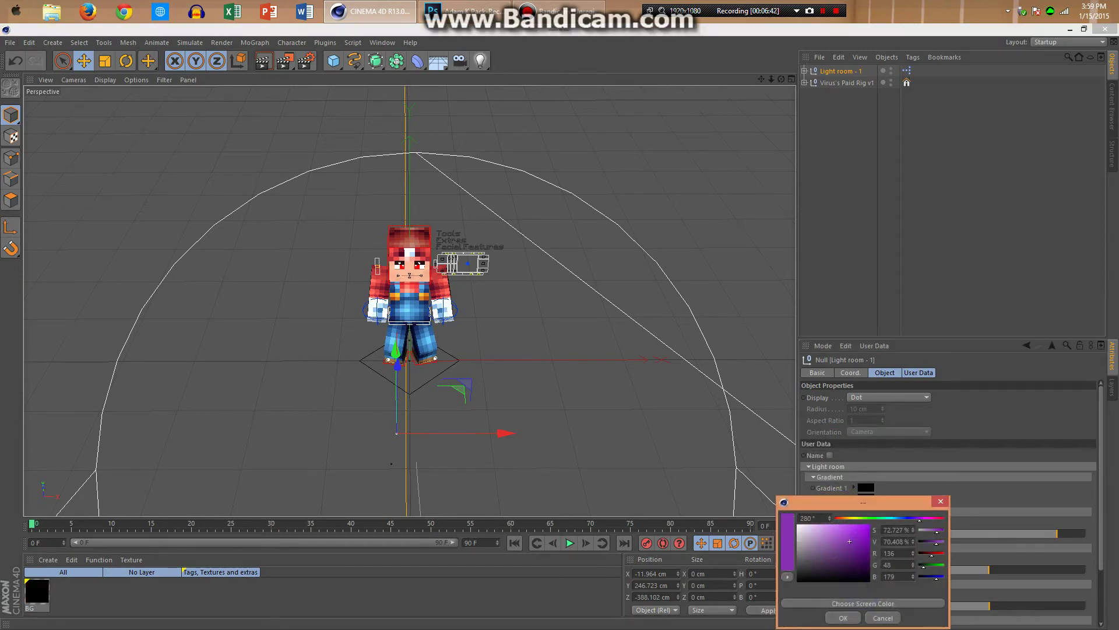
drag(824, 551, 797, 524)
click(843, 617)
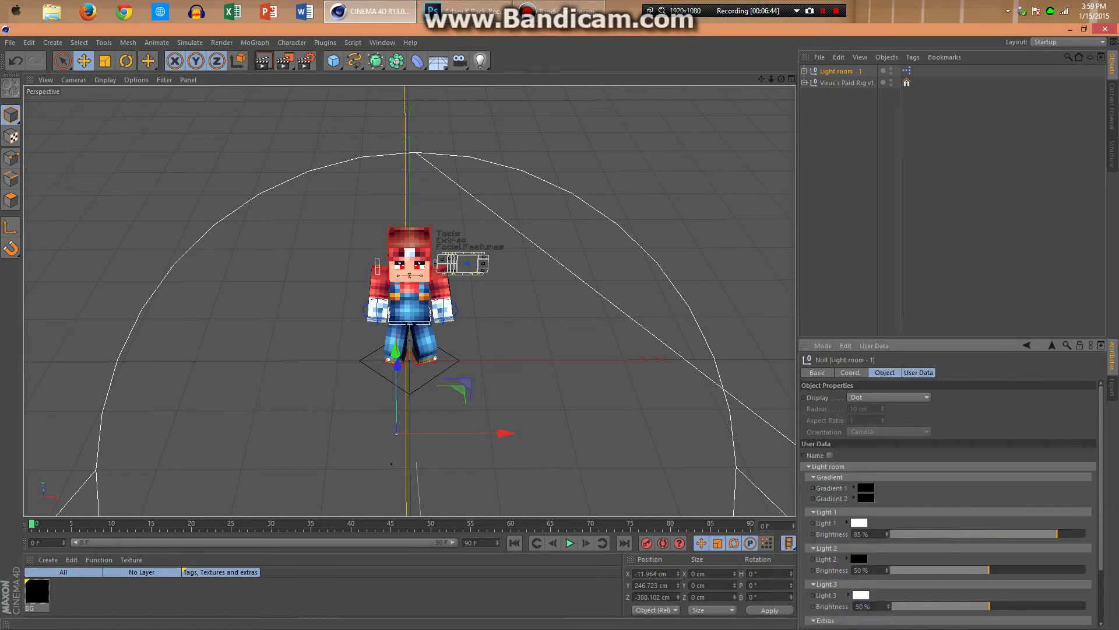
- Set the Volumetric color in the light room's Extras to black
drag(1103, 451, 1103, 503)
click(896, 573)
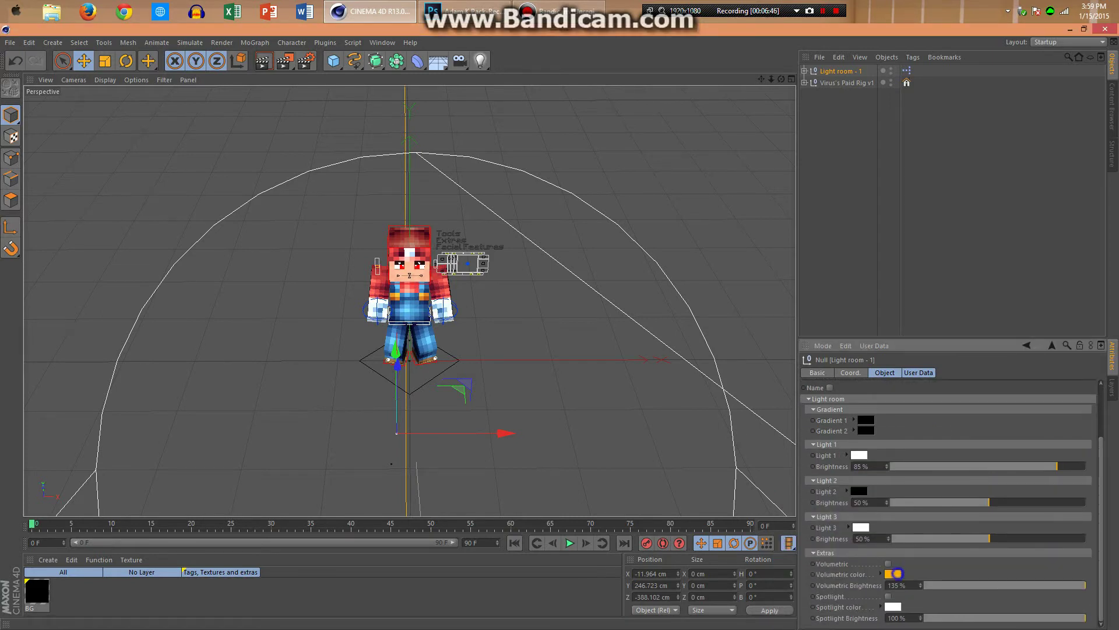
drag(857, 575, 832, 581)
click(907, 620)
click(888, 569)
click(838, 568)
click(867, 614)
scroll(1100, 457, up, 3)
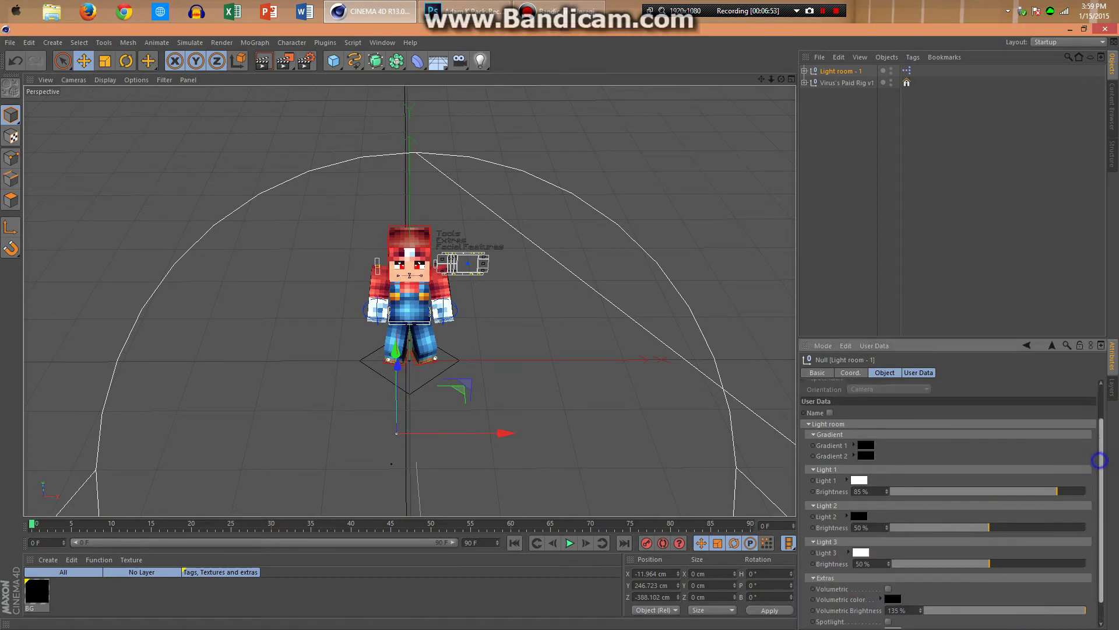
- Add a light beside the character's left arm at about X 108 cm, Y 90.3 cm, Z 0 cm
drag(781, 79, 397, 111)
alt+drag(409, 300, 607, 307)
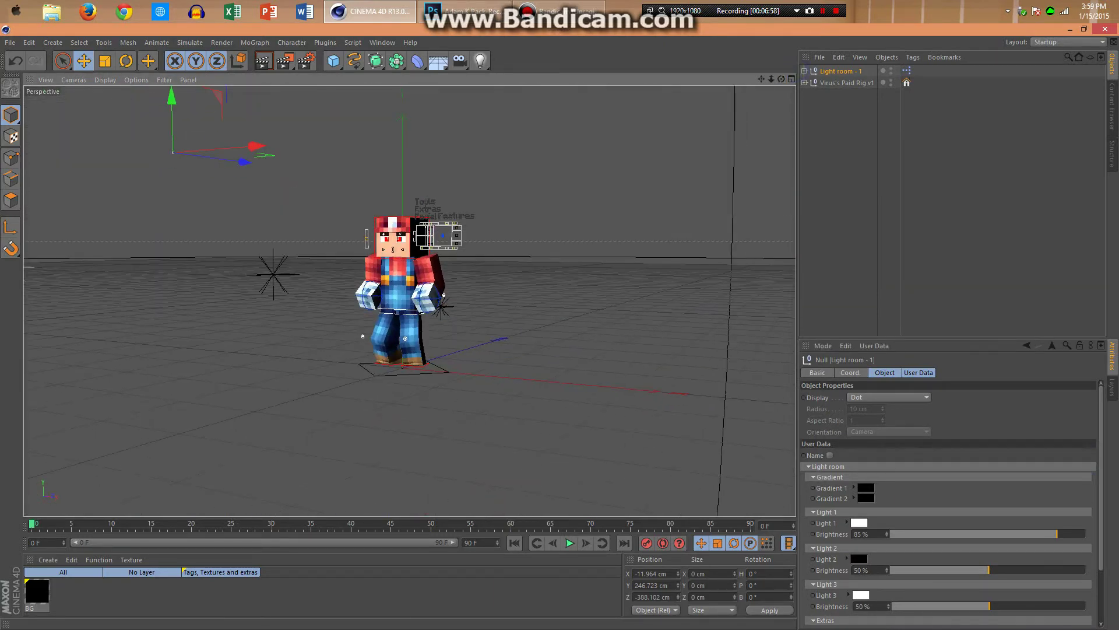
drag(781, 80, 804, 97)
click(935, 179)
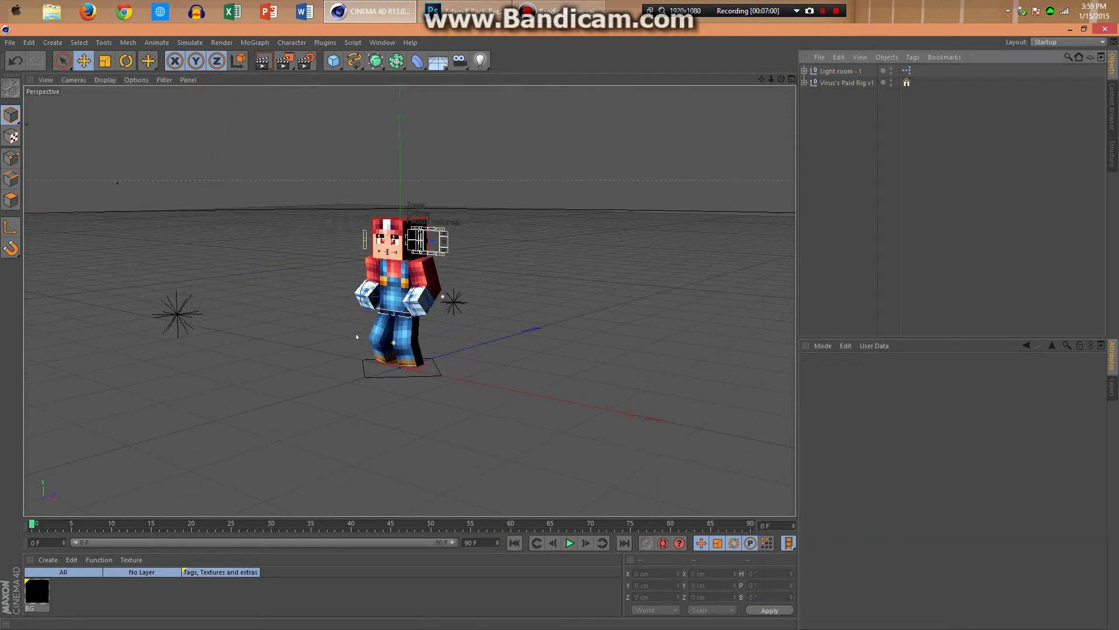
click(480, 61)
drag(400, 262, 400, 193)
drag(492, 313, 563, 323)
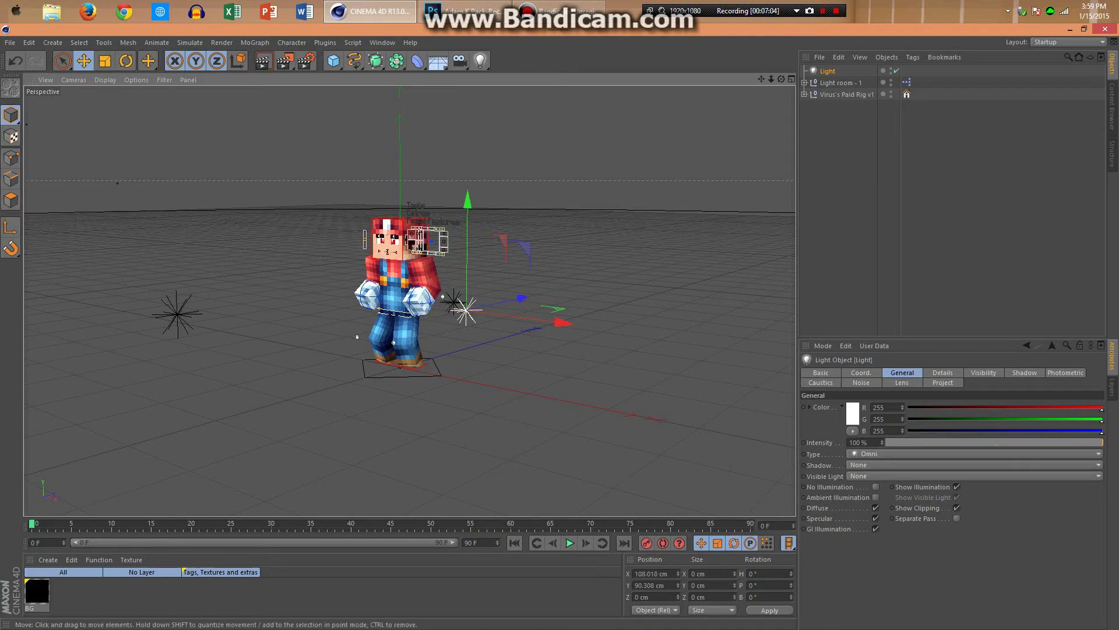
click(849, 250)
- Add a second light on the character's right-arm side and raise it to about hand height
click(480, 60)
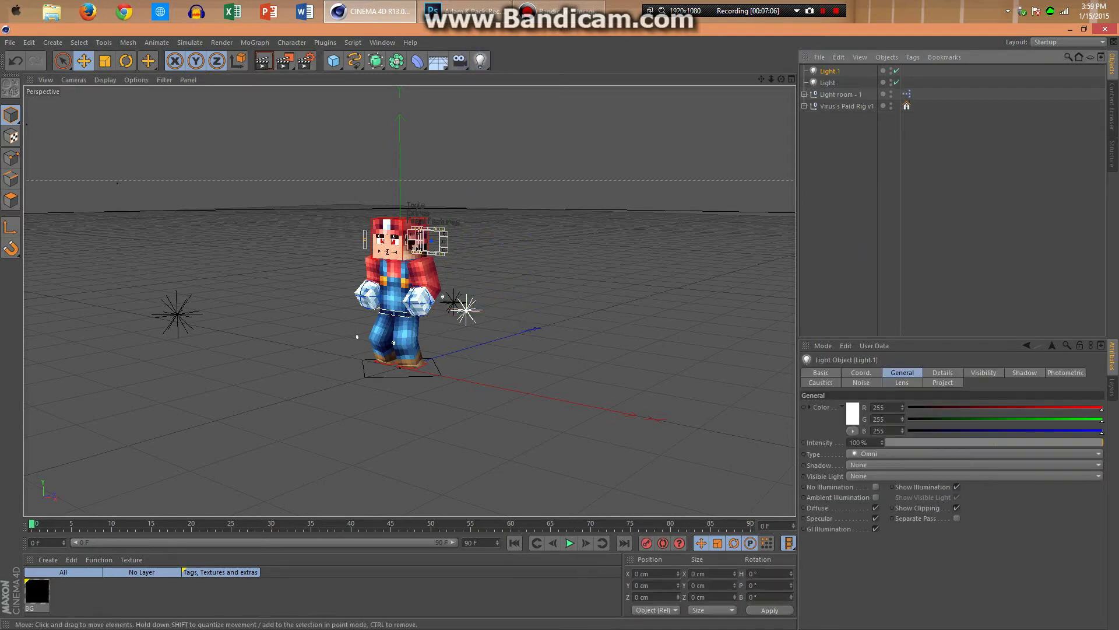
drag(490, 386, 401, 367)
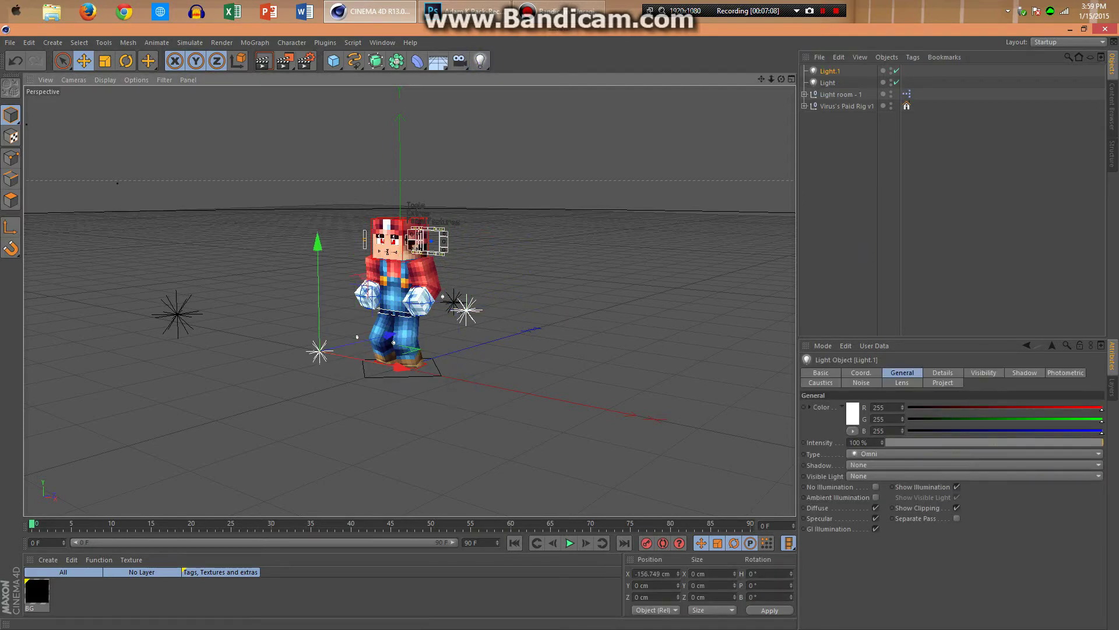
drag(781, 79, 892, 105)
drag(398, 368, 428, 366)
drag(328, 347, 327, 294)
click(919, 224)
- Add a third light behind the character and raise it to about torso height
drag(782, 79, 980, 76)
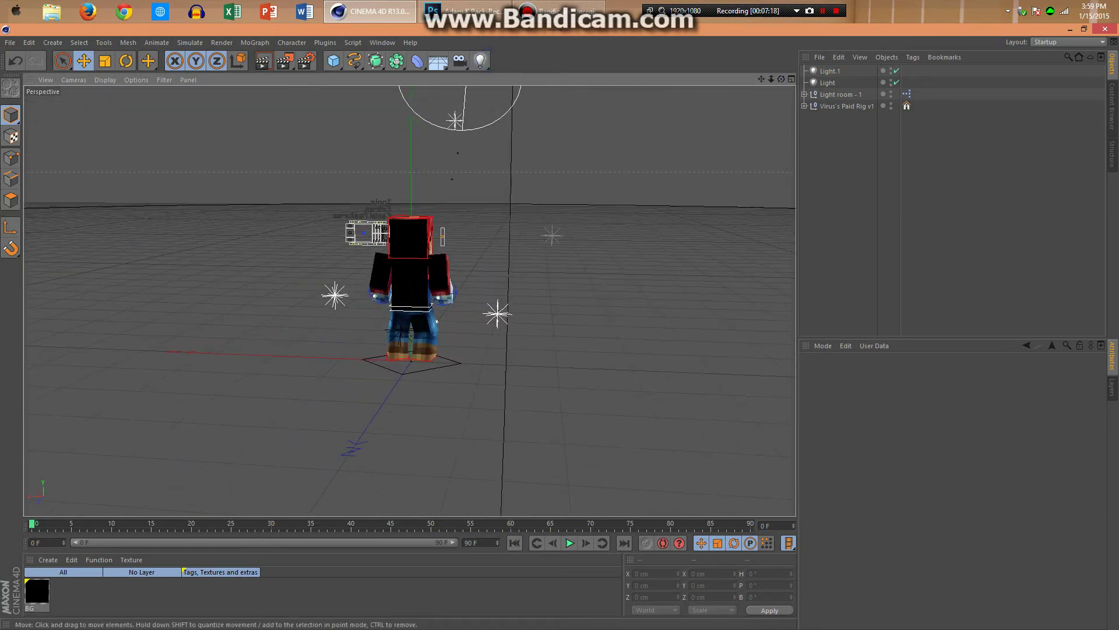
drag(781, 79, 682, 116)
click(480, 61)
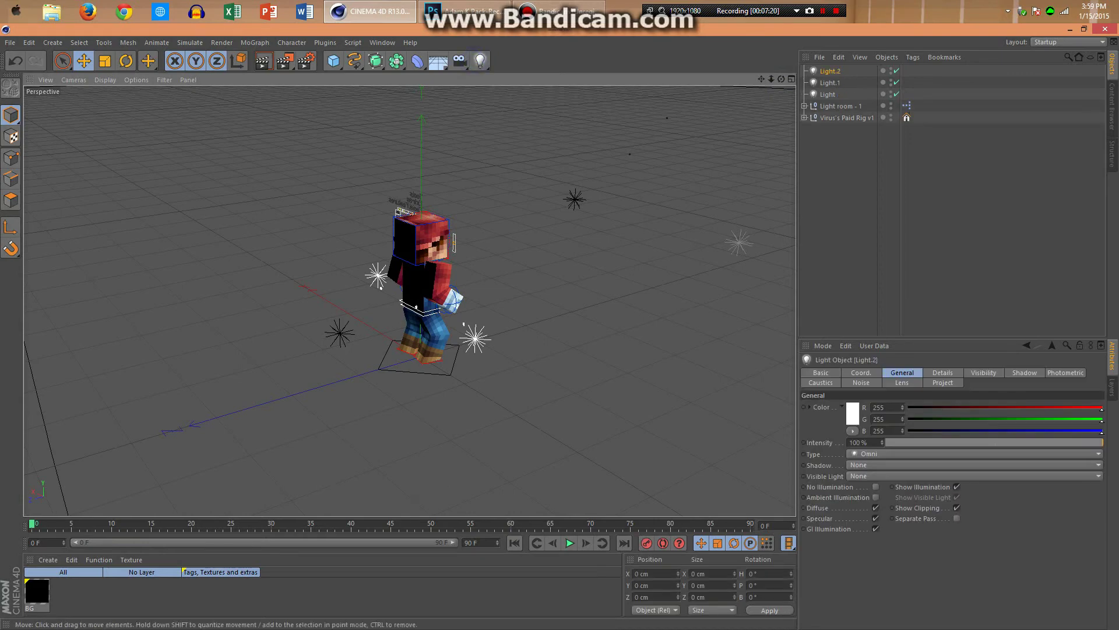
drag(390, 359, 353, 372)
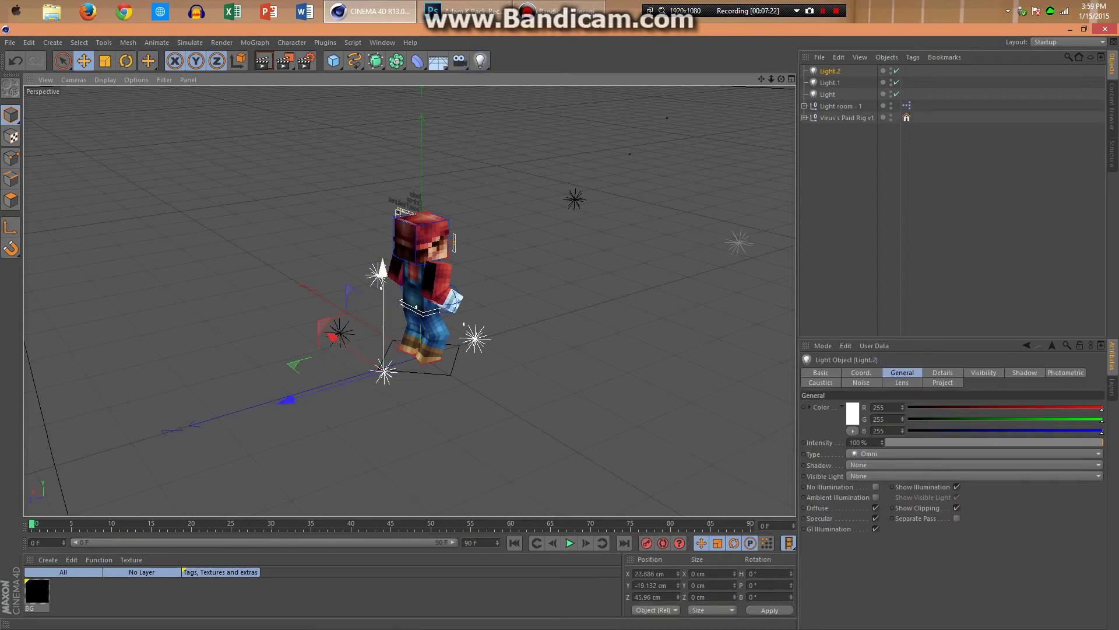
drag(382, 268, 381, 179)
click(328, 306)
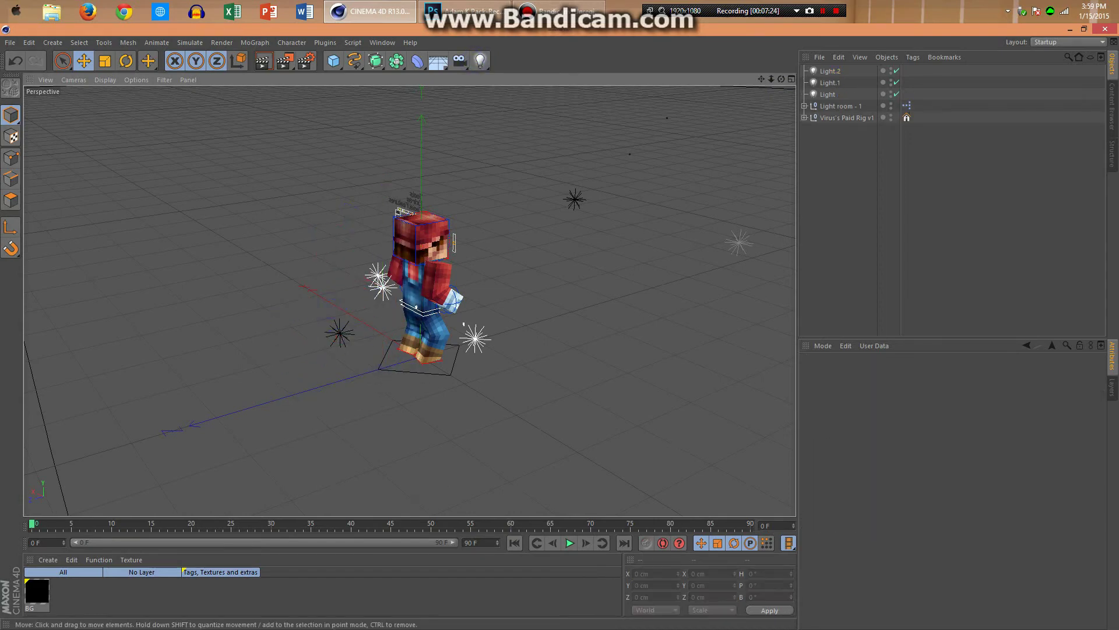
click(907, 215)
- Shape the character's mouth into a slightly open smile, lowering its upper control to about Y -2.5 cm
alt+drag(420, 292, 236, 246)
scroll(410, 301, up, 8)
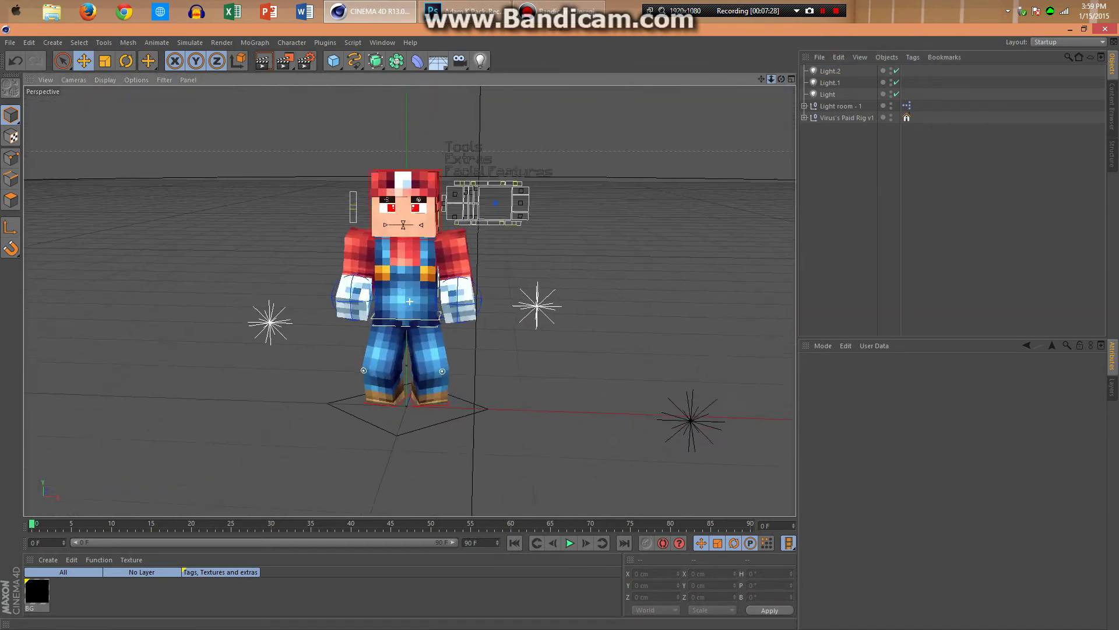
click(401, 182)
drag(401, 182, 399, 191)
click(889, 211)
click(399, 172)
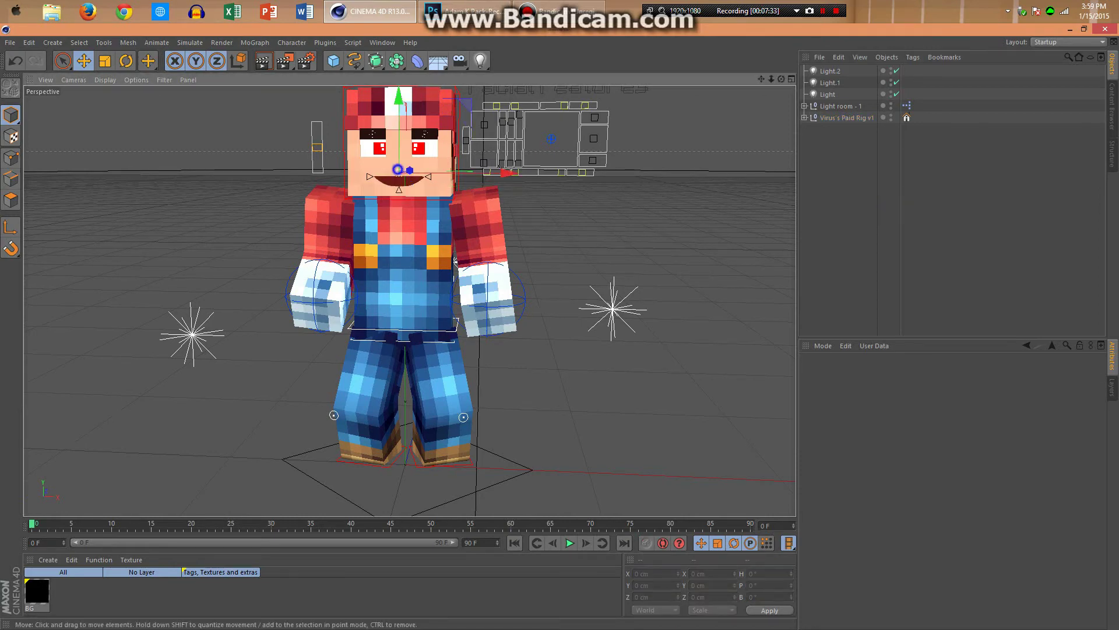
click(399, 171)
click(400, 171)
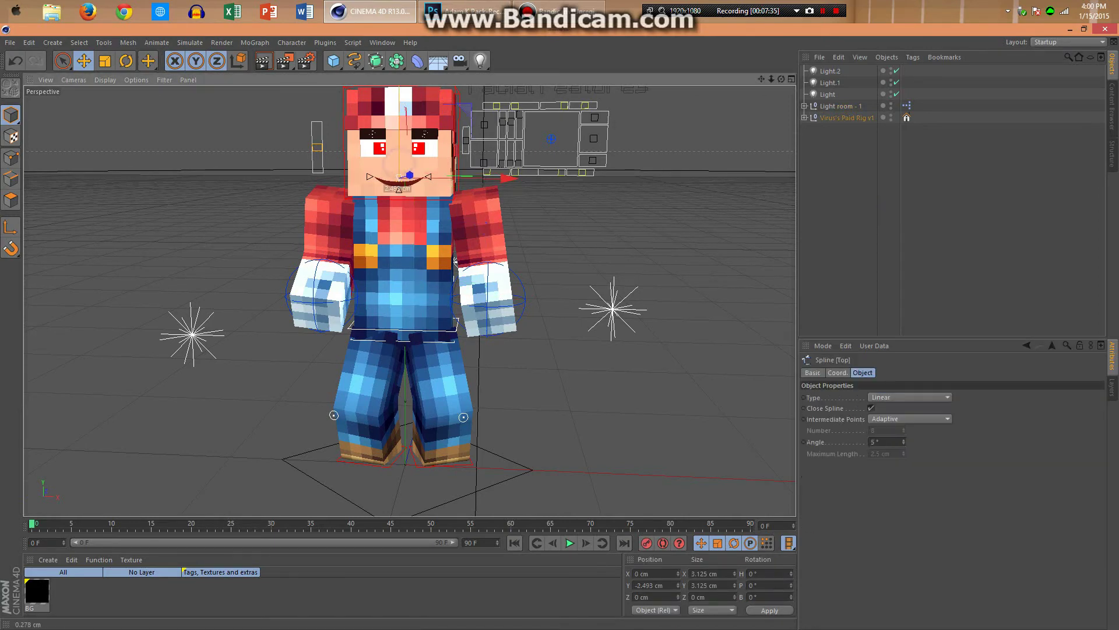
click(973, 151)
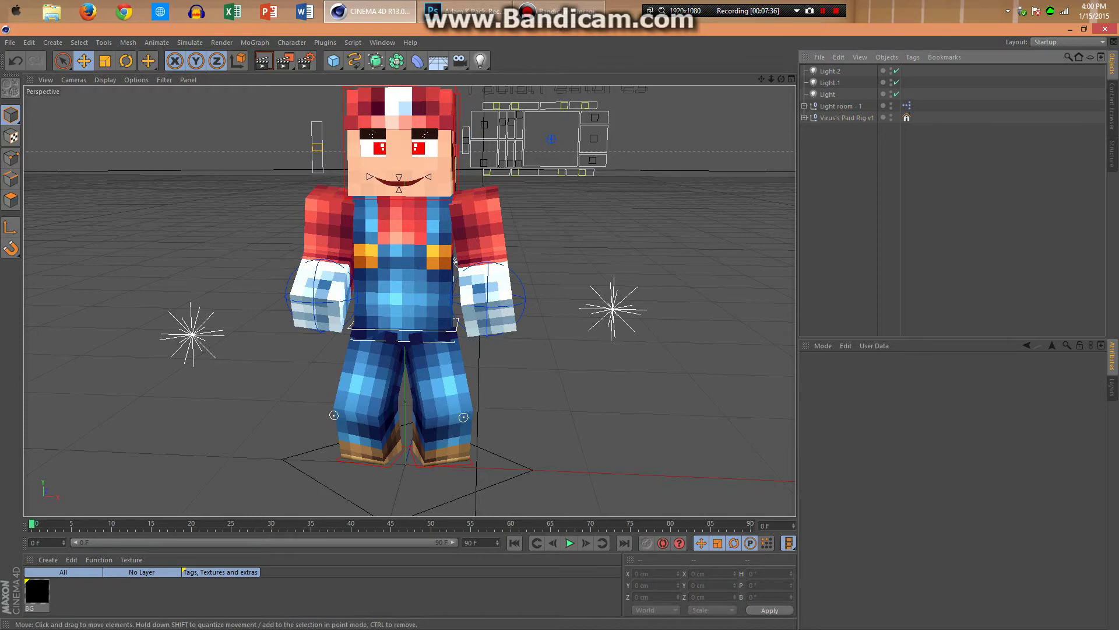
- Move the rectangular facial control to about Y -9.37 cm to fill the smile with white teeth
click(518, 163)
drag(516, 187, 516, 168)
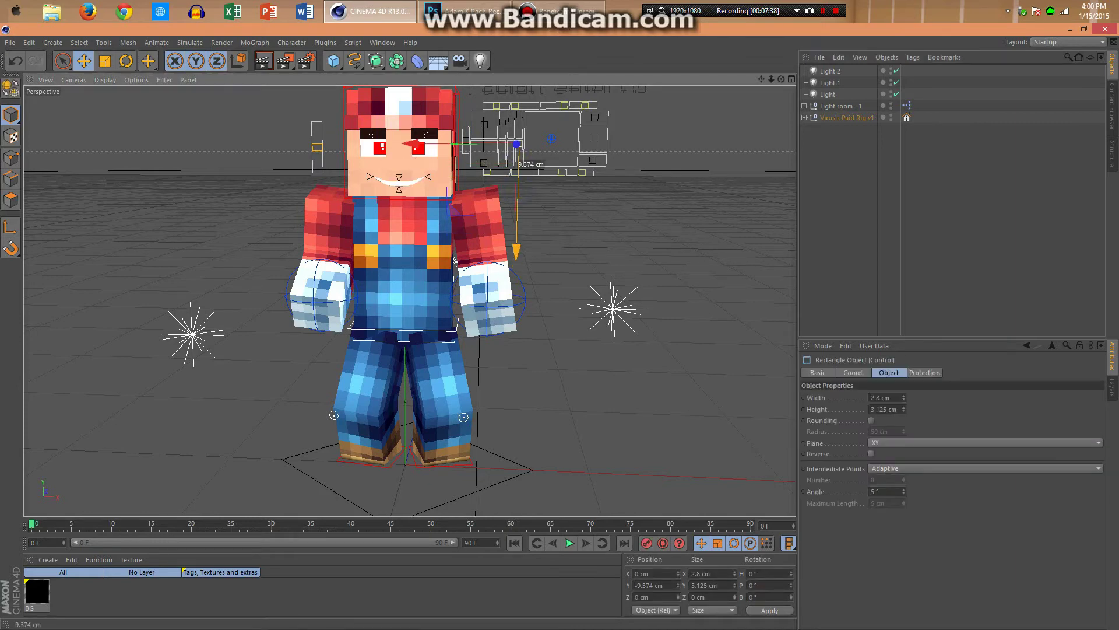
click(1011, 164)
- In the rig's Tools settings, enable Enchanted for the left hand and set its Sword to 2
scroll(409, 301, down, 3)
drag(781, 78, 775, 102)
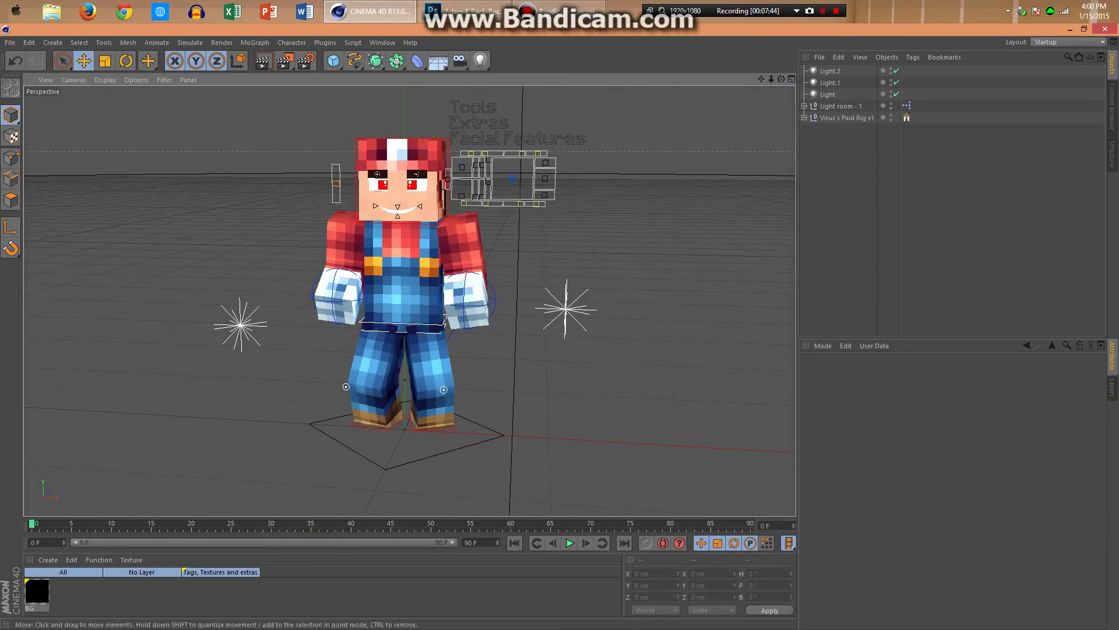
click(475, 109)
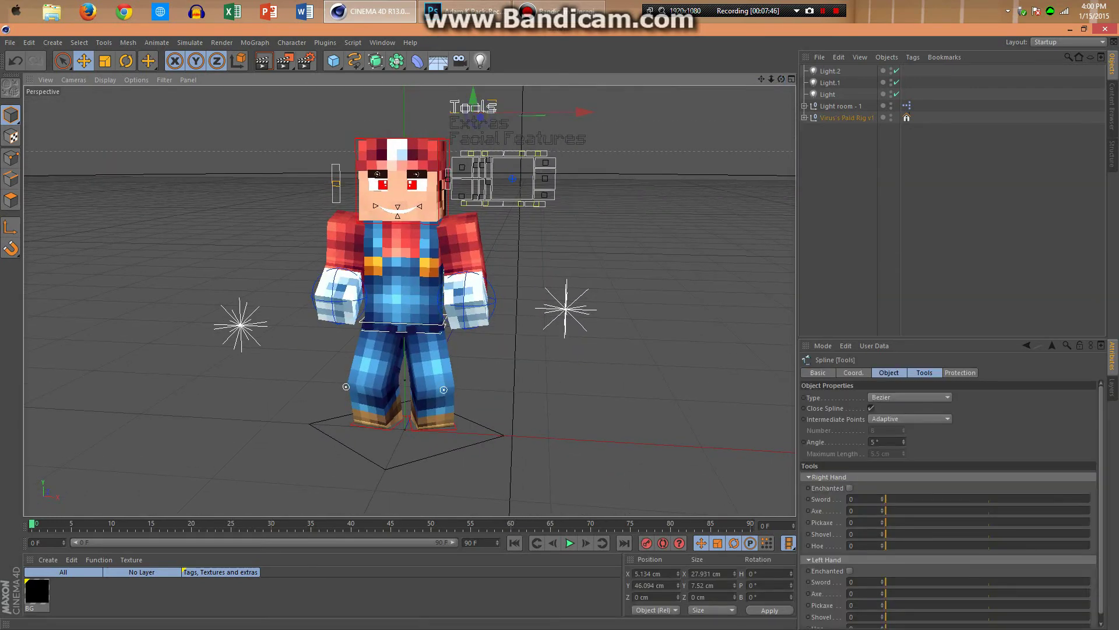
click(849, 571)
drag(920, 582, 968, 582)
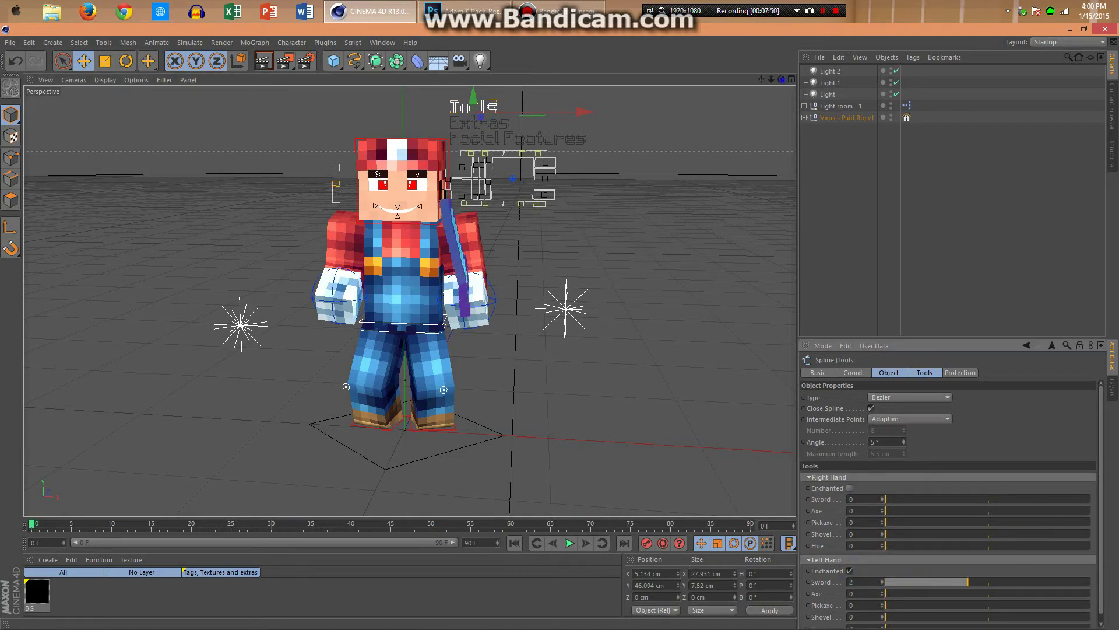
alt+drag(405, 350, 394, 374)
key(ctrl+shift+a)
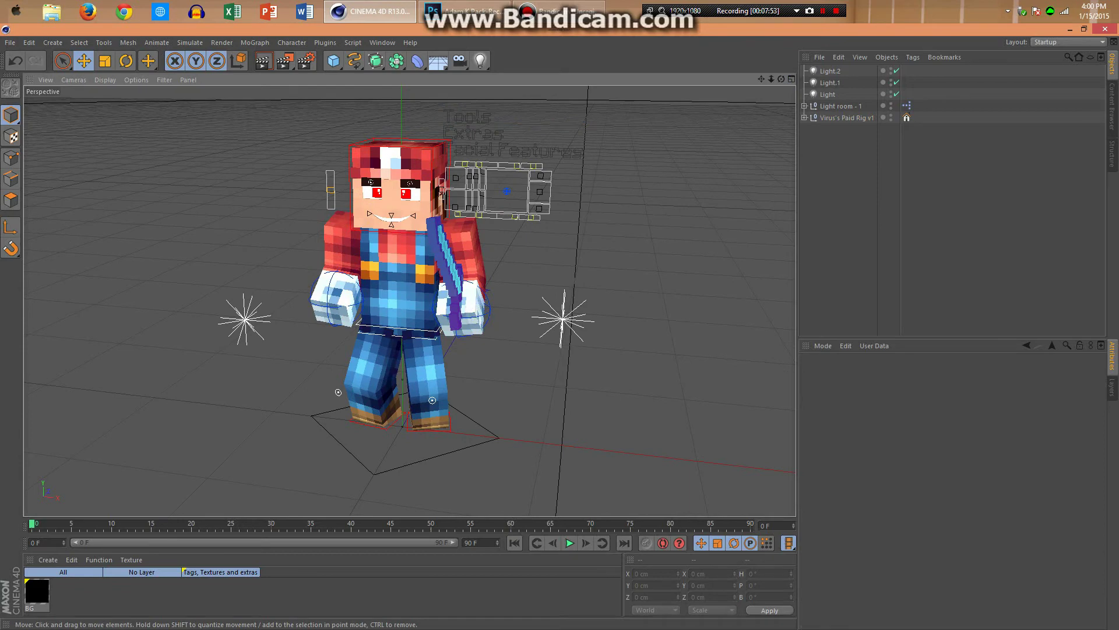
- Move the character's left hand outward and rotate it so the sword crosses diagonally in front of the torso
click(488, 291)
drag(564, 320, 574, 321)
key(ctrl+shift+a)
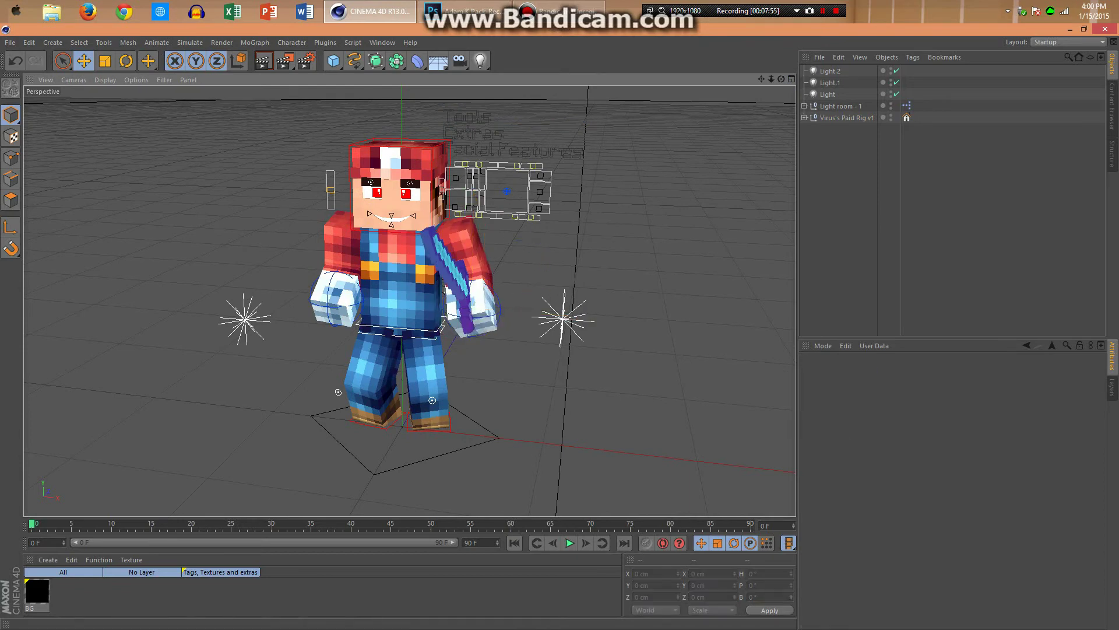
key(r)
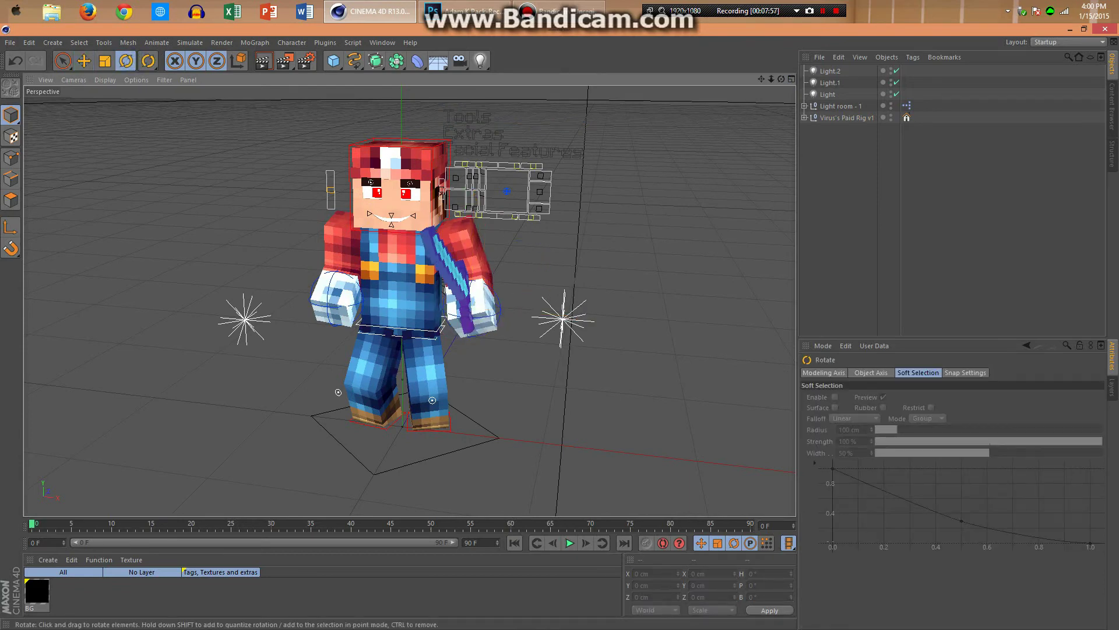
click(485, 309)
drag(503, 328, 457, 325)
click(774, 279)
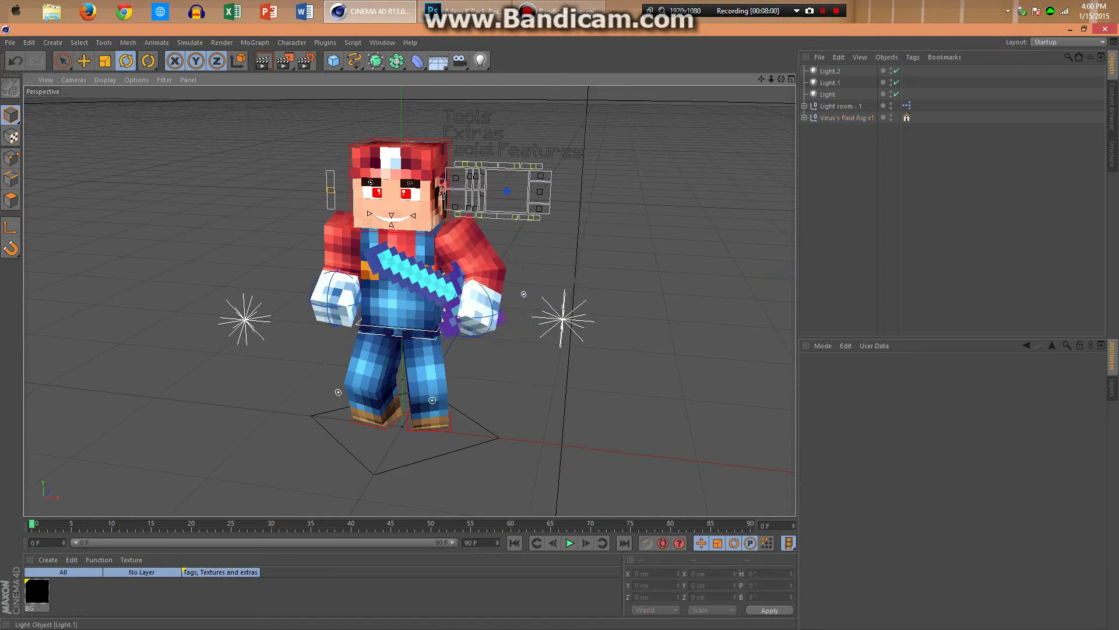
- Raise the spherical control beside the head to about Y 1.36 cm
drag(781, 79, 727, 87)
click(489, 176)
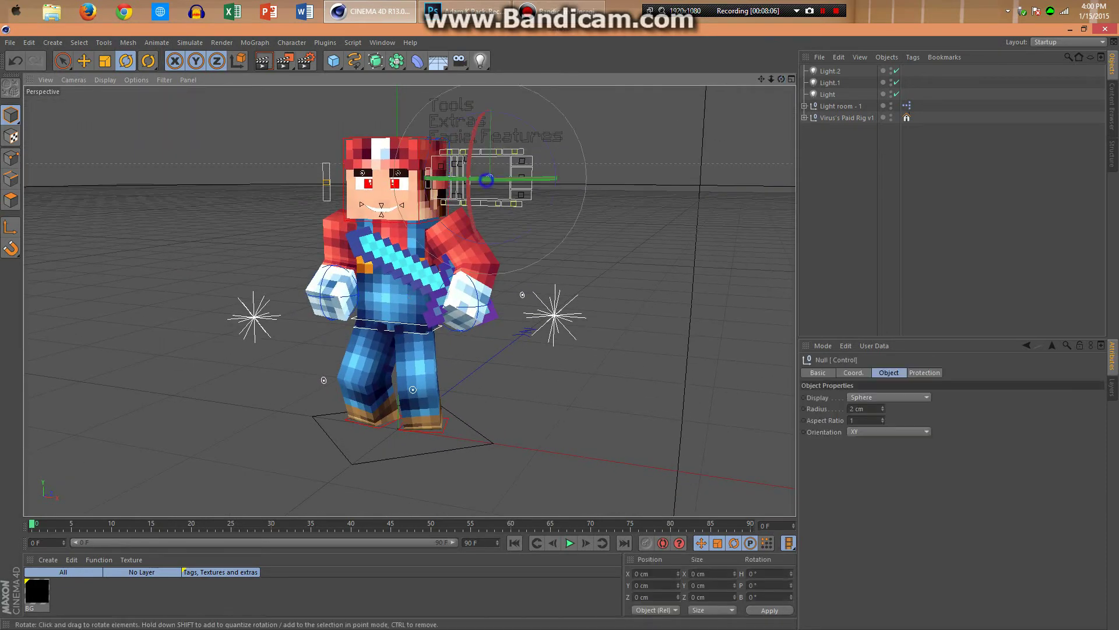
key(e)
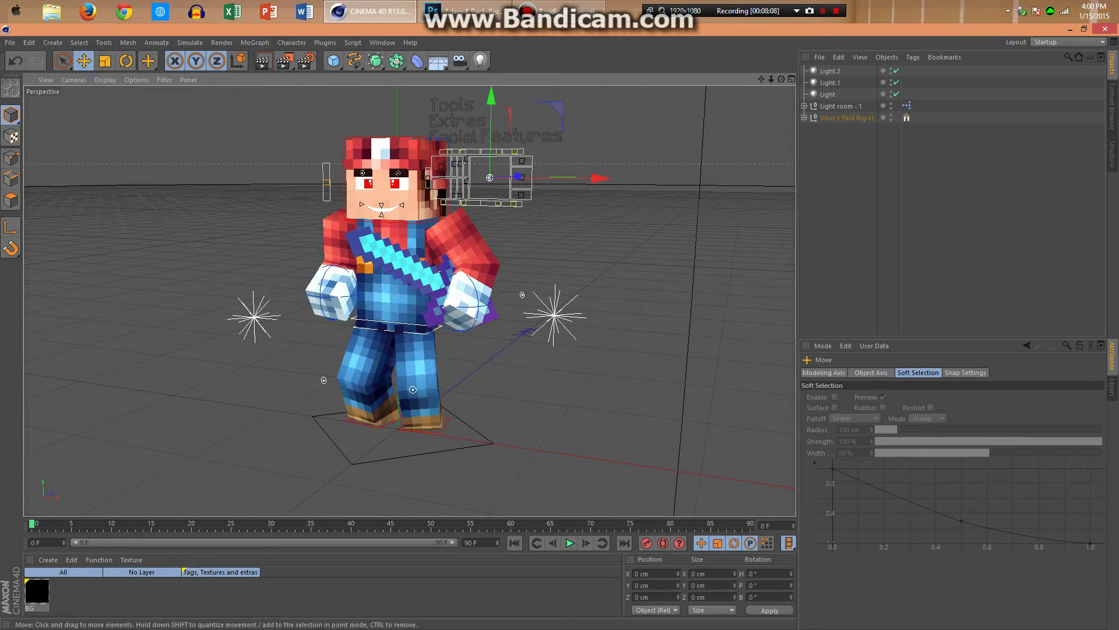
drag(492, 190, 490, 173)
click(855, 203)
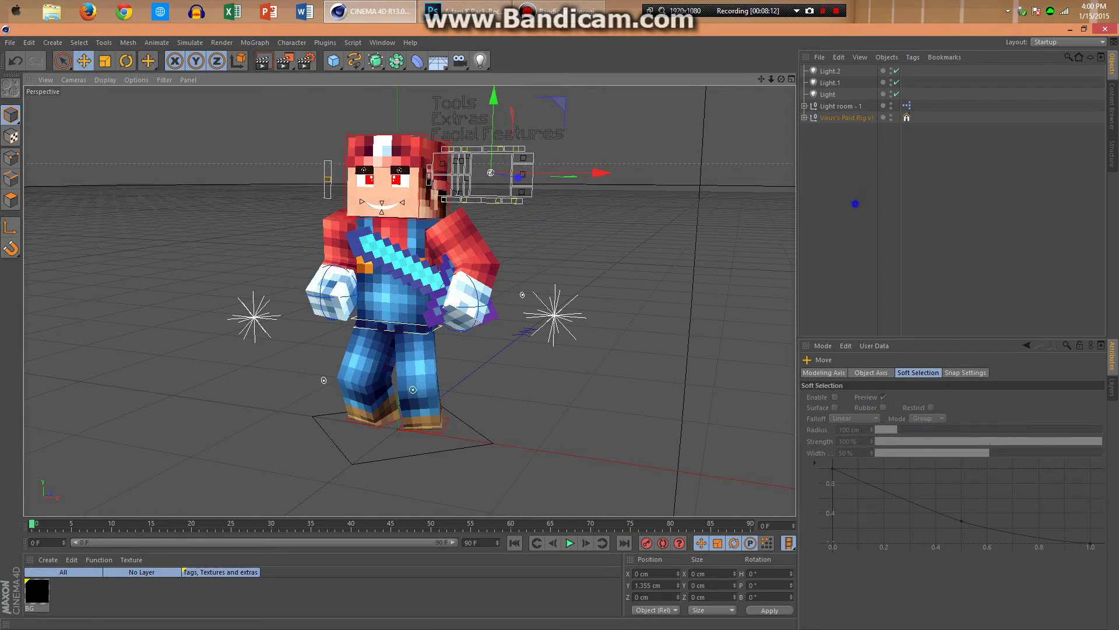
- Frame the character at a slight angle and render the scene to the Picture Viewer
mouse_move(781, 79)
mouse_down()
mouse_move(898, 79)
mouse_move(787, 93)
mouse_move(782, 198)
mouse_move(782, 88)
mouse_move(722, 70)
mouse_move(763, 99)
mouse_move(779, 87)
mouse_up()
alt+drag(409, 301, 410, 300)
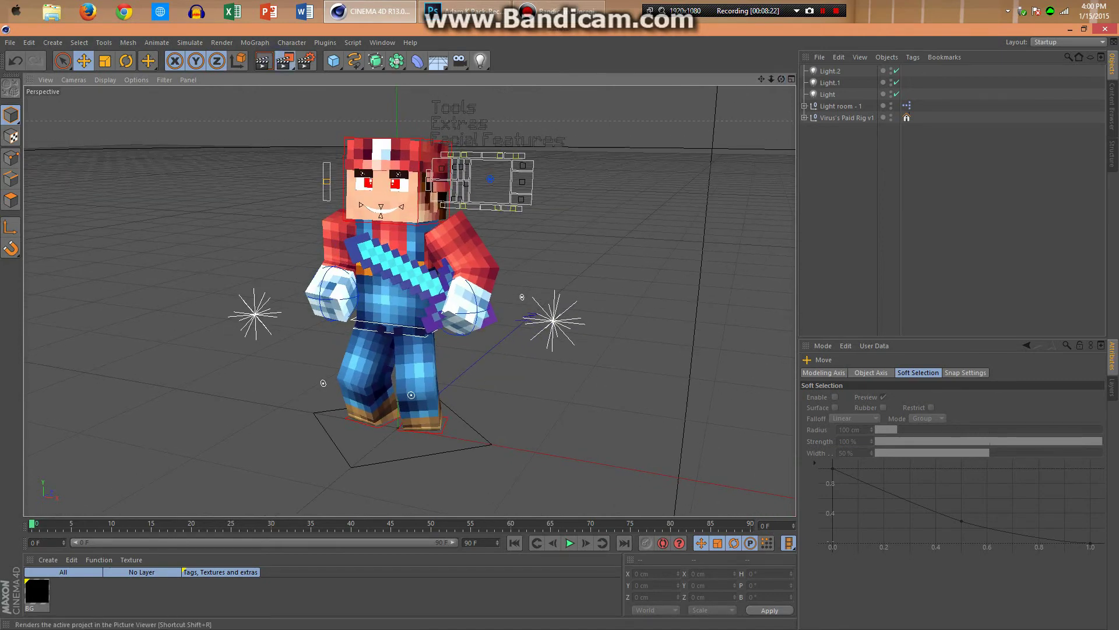
click(283, 61)
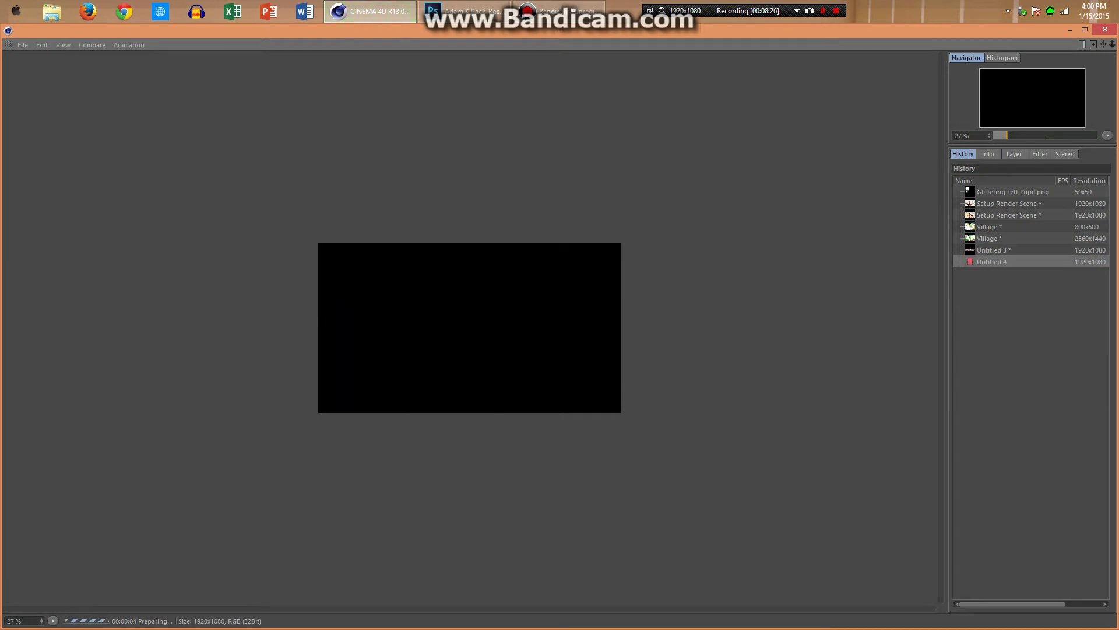
- Delete the listed renders from the Picture Viewer history, including unsaved ones, and view the current render
drag(1000, 338, 985, 187)
key(Delete)
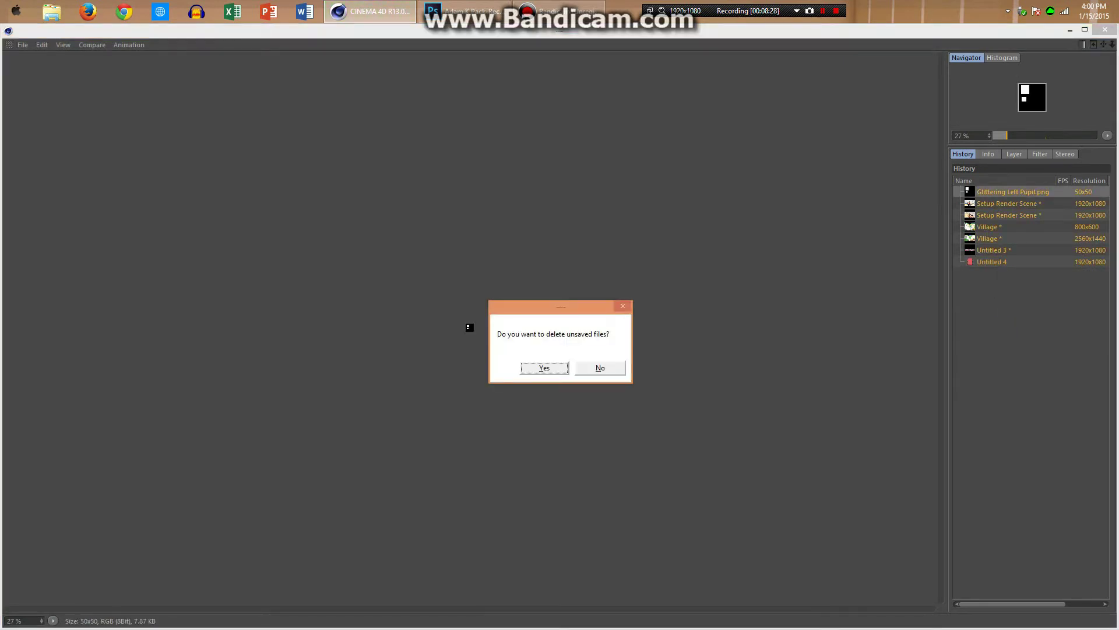
click(554, 368)
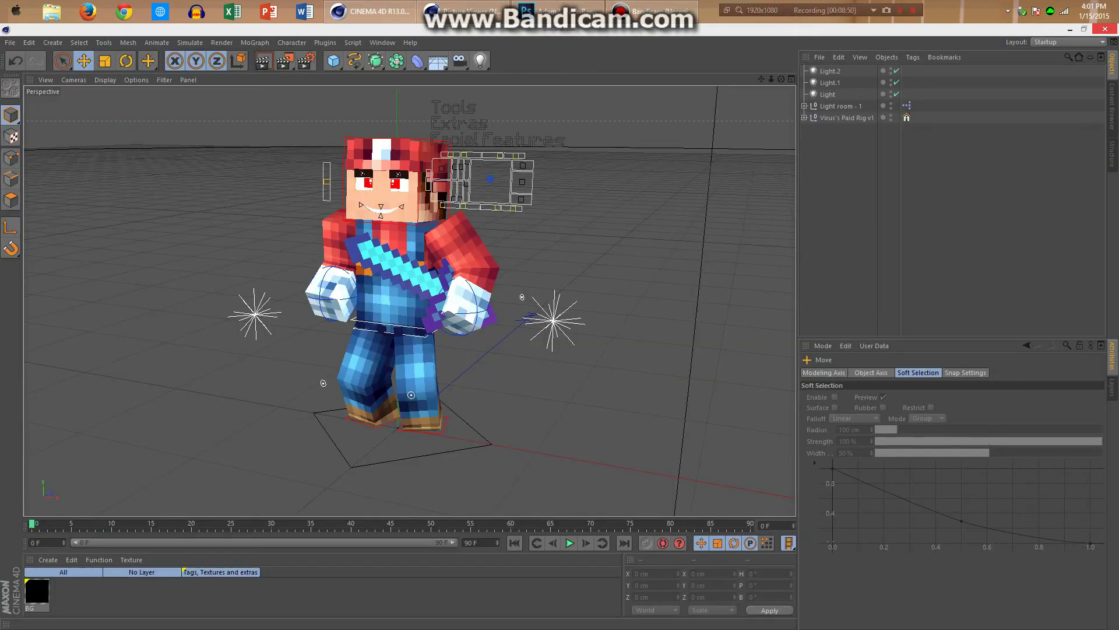
key(alt+Tab)
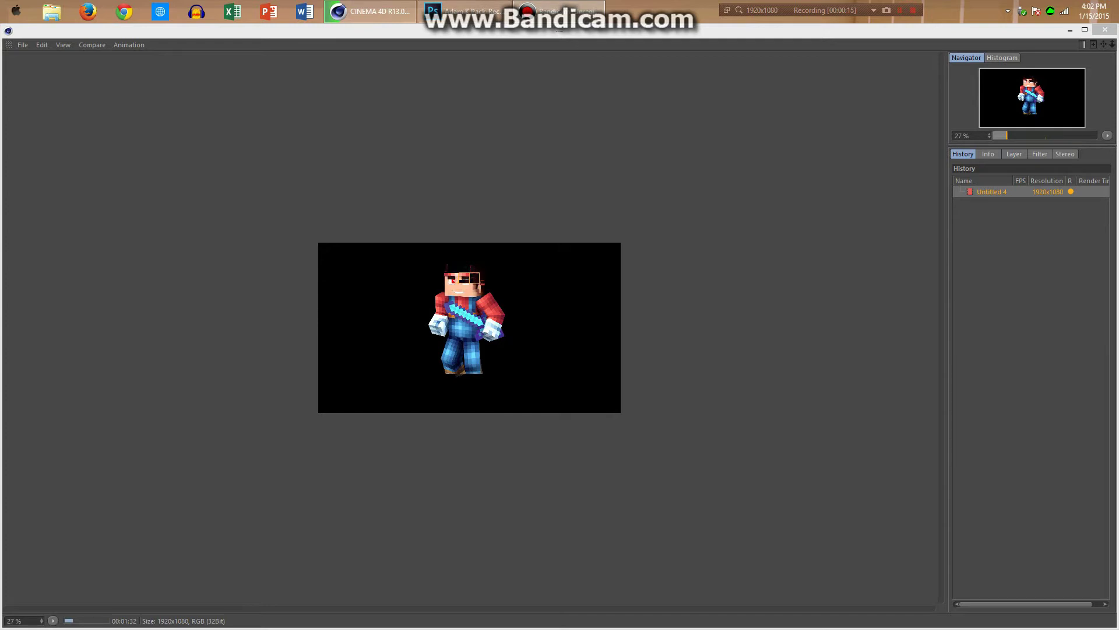
- Examine the character's render up close in the Picture Viewer while it finishes rendering
click(894, 33)
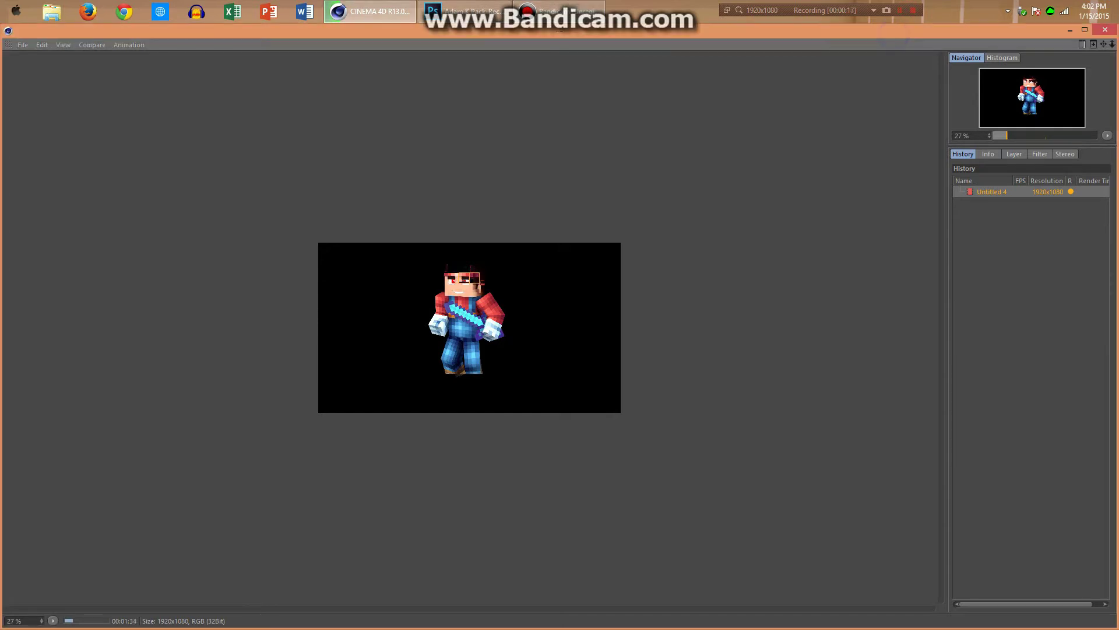
scroll(469, 327, up, 1)
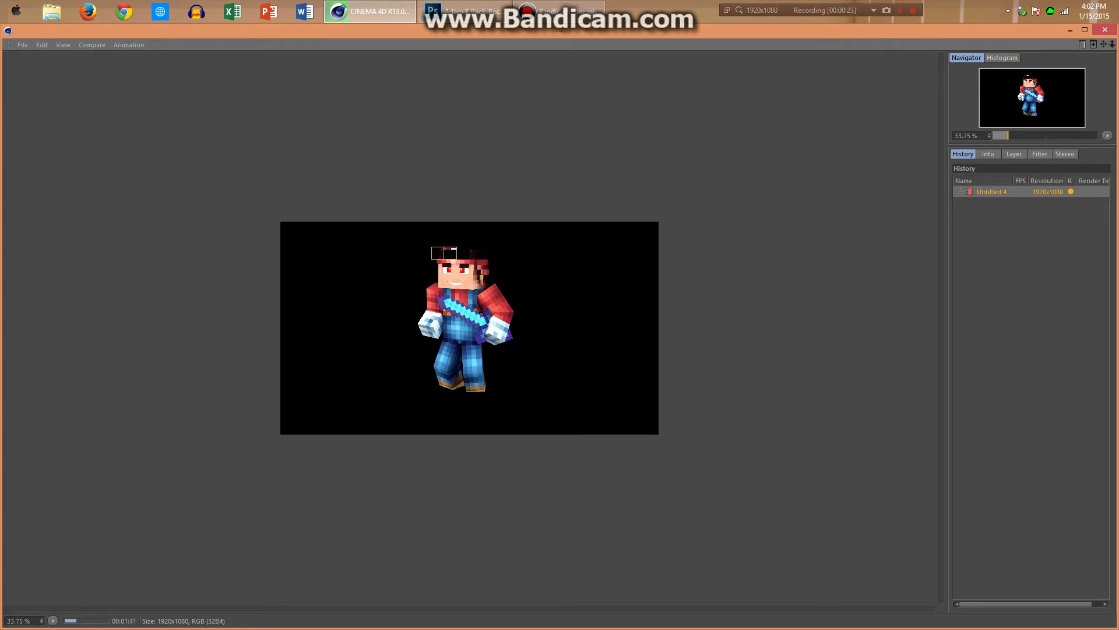
scroll(469, 328, up, 5)
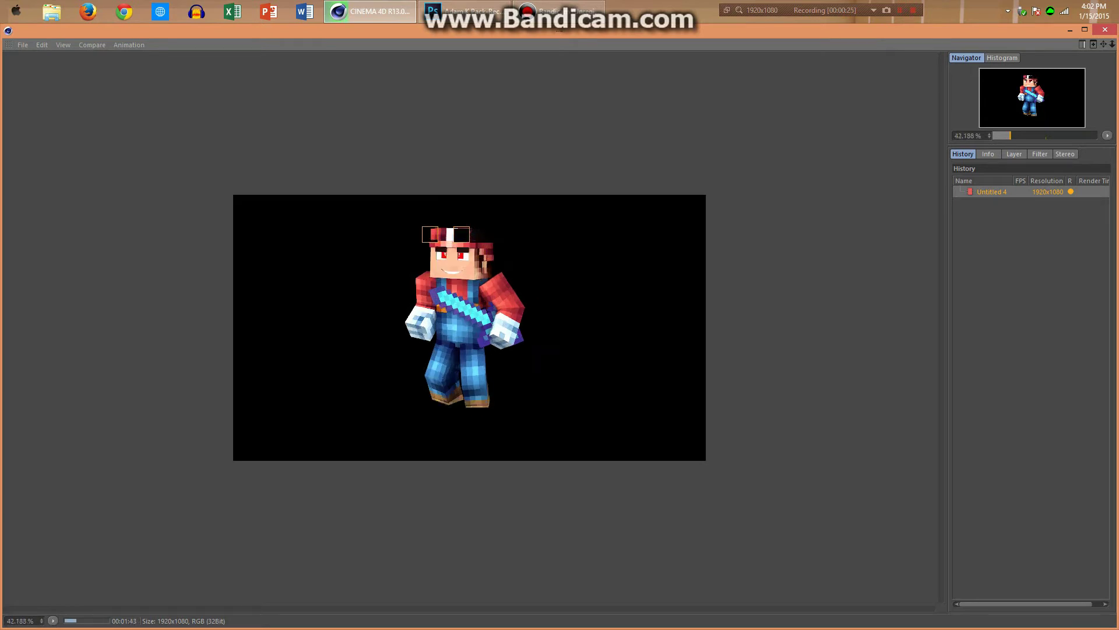
scroll(470, 328, down, 1)
scroll(470, 328, down, 4)
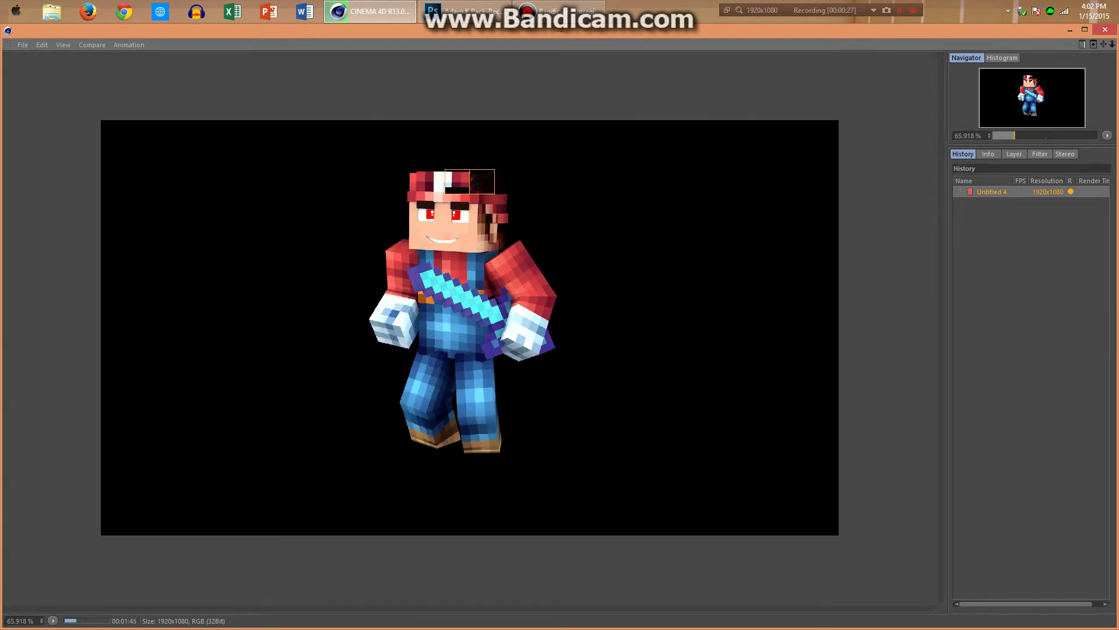
scroll(469, 328, down, 1)
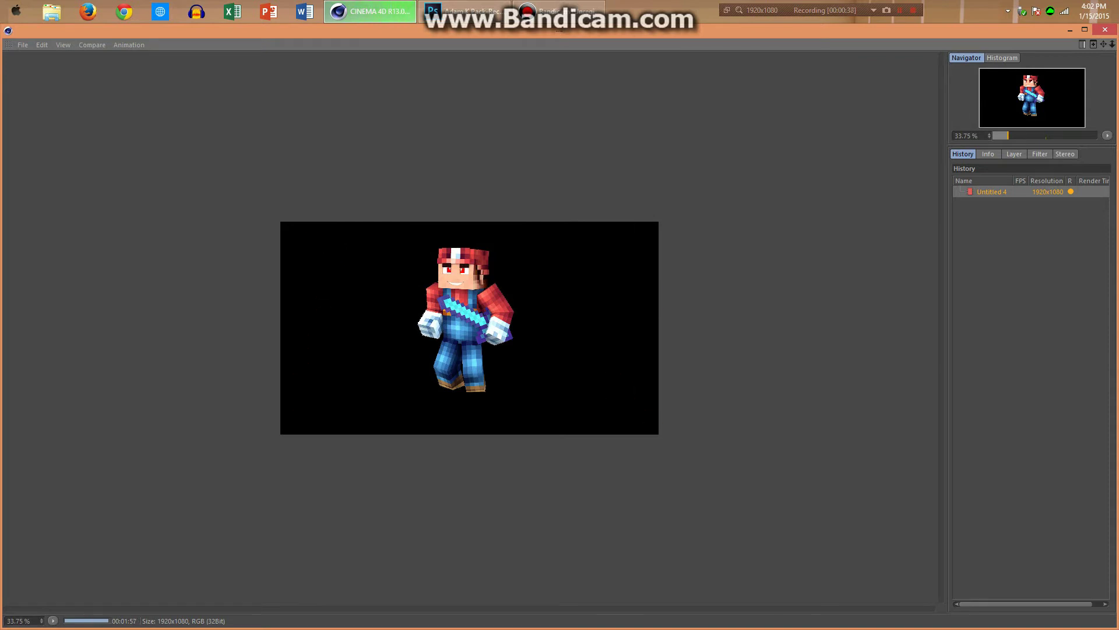
click(23, 45)
click(762, 183)
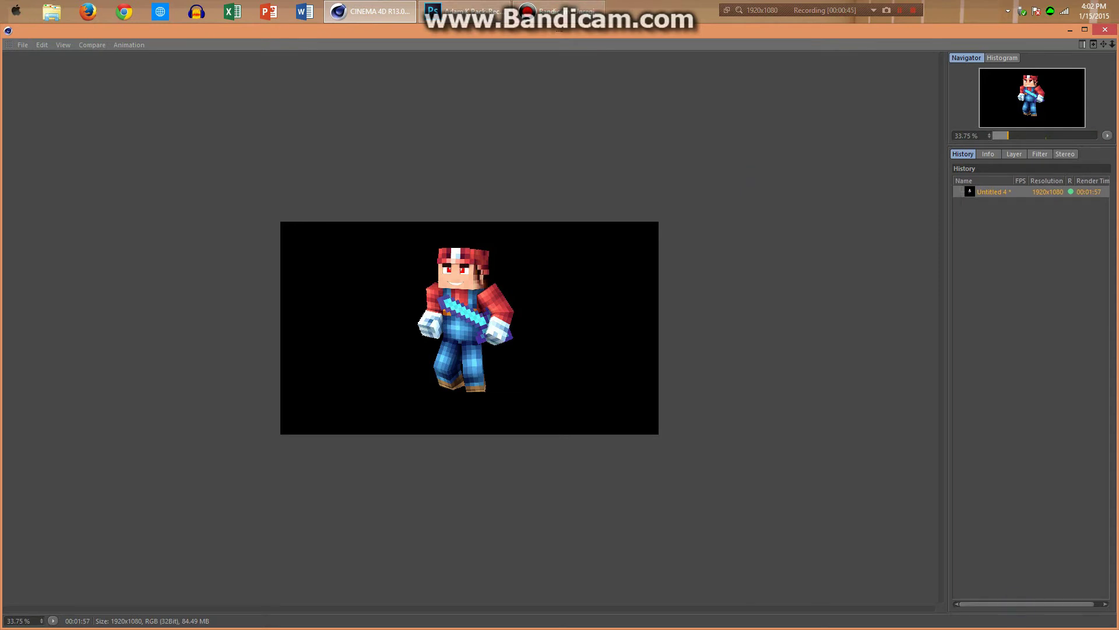
click(22, 44)
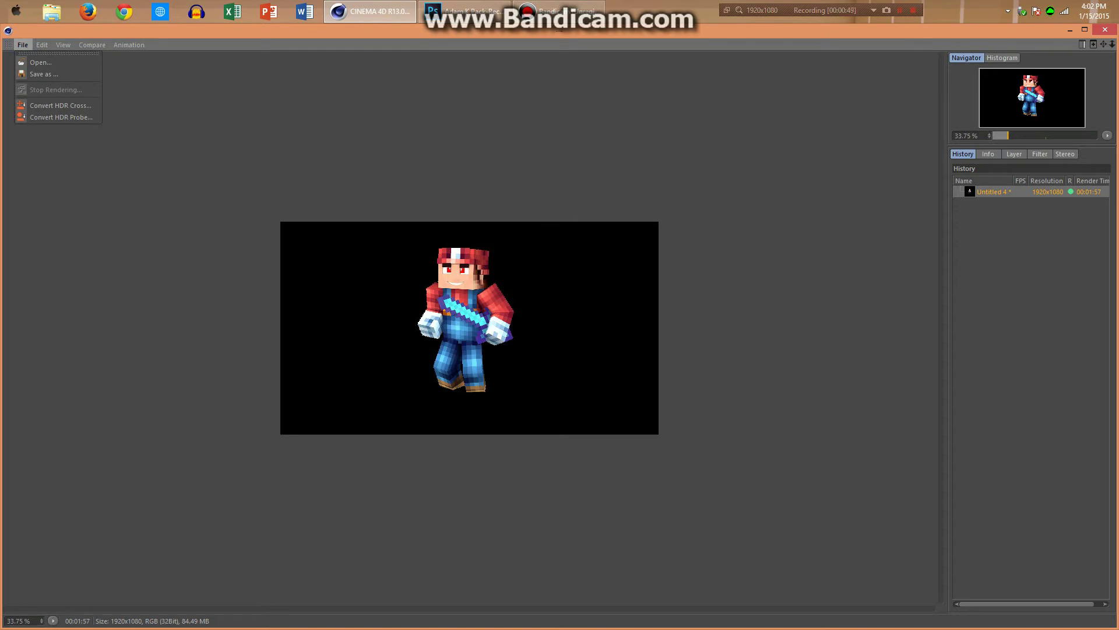
click(44, 75)
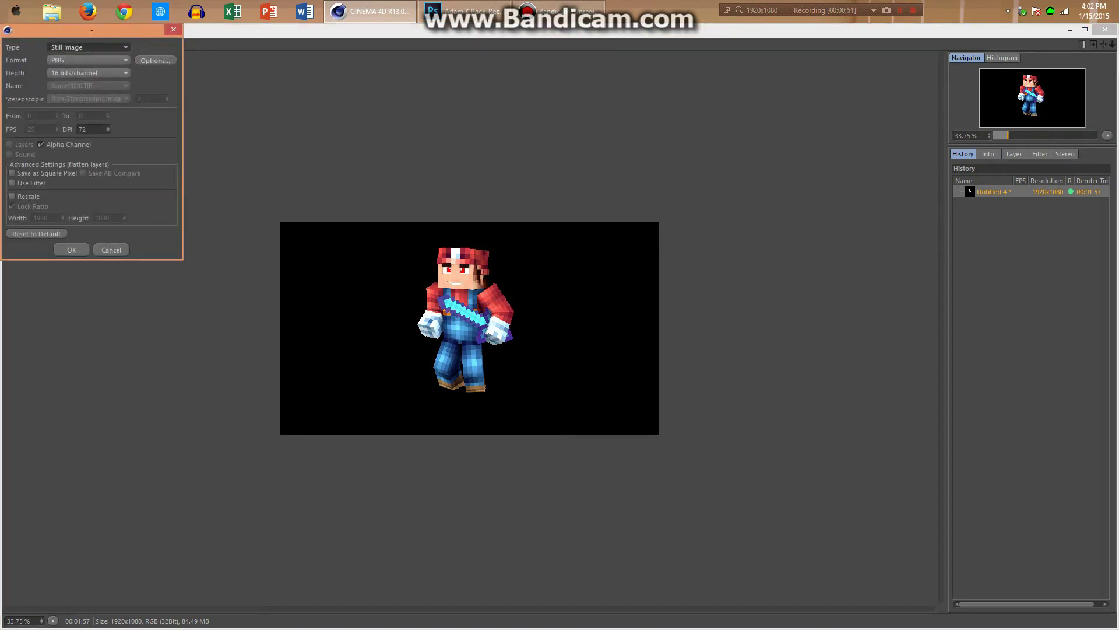
click(66, 251)
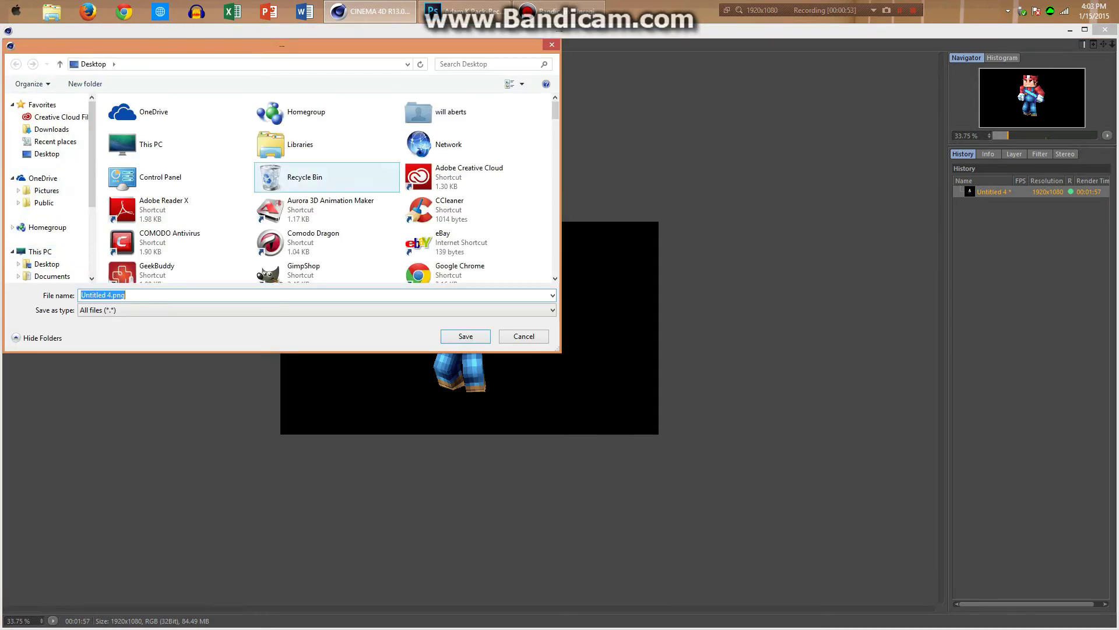
click(552, 45)
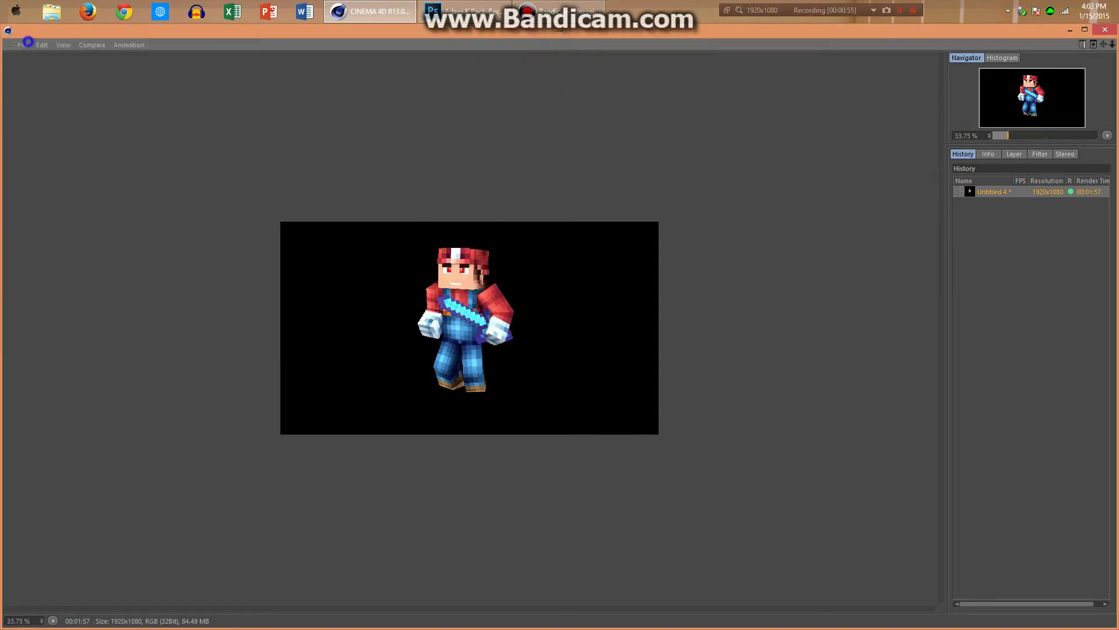
- Set the render's save options to a PNG still image at 16 bits/channel with an alpha channel, and accept them
click(23, 44)
click(24, 72)
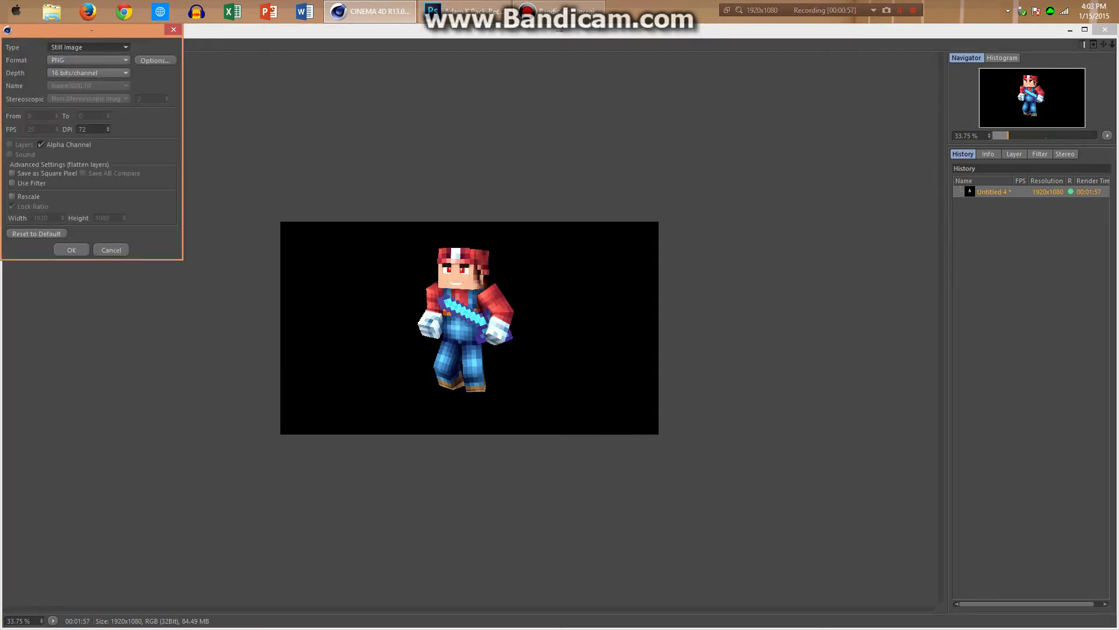
click(63, 73)
click(64, 94)
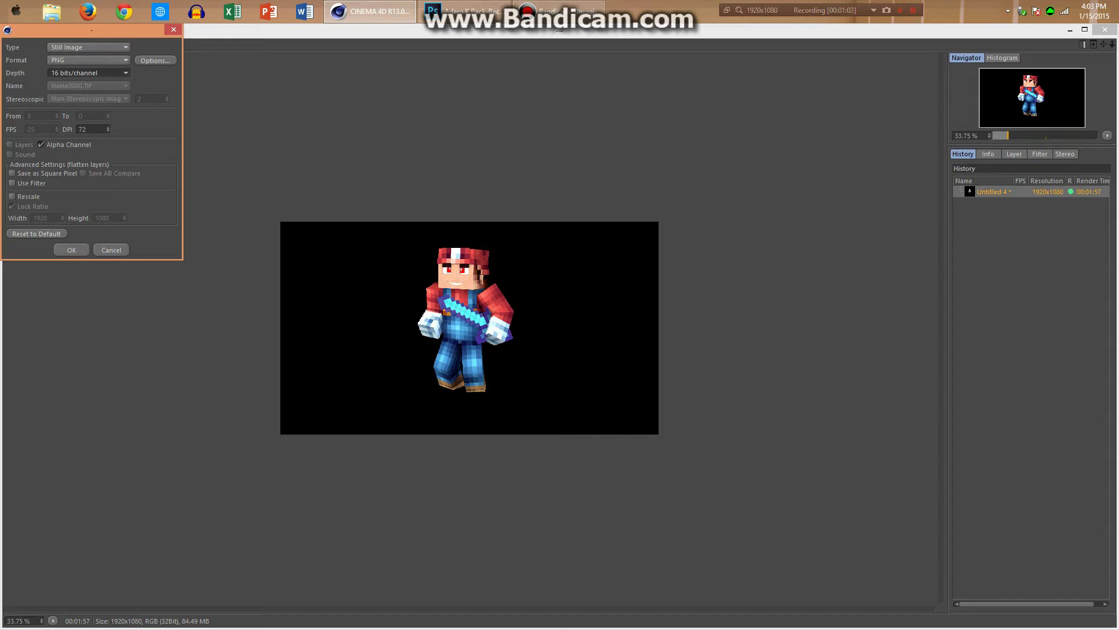
click(71, 249)
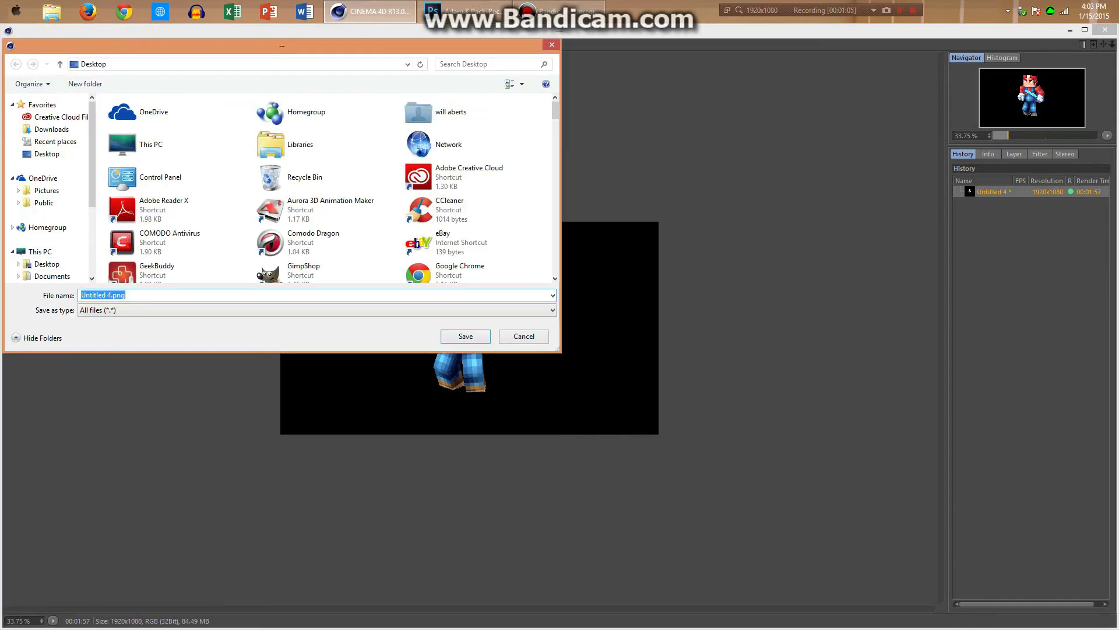
- Save the render to the Desktop under the file name "billy bob joe"
click(47, 153)
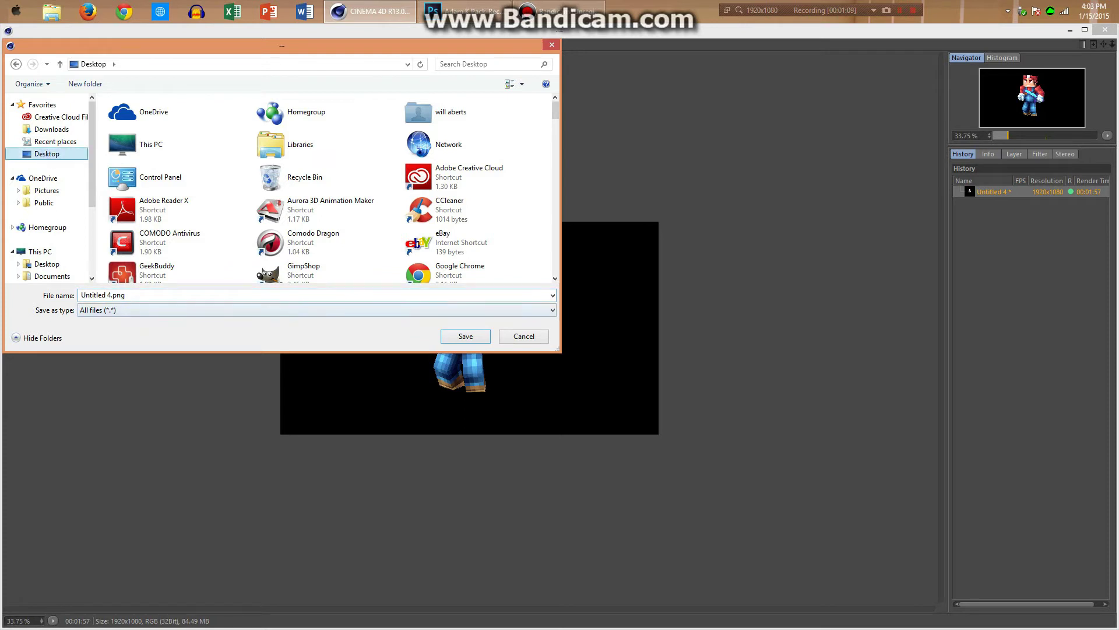
click(110, 294)
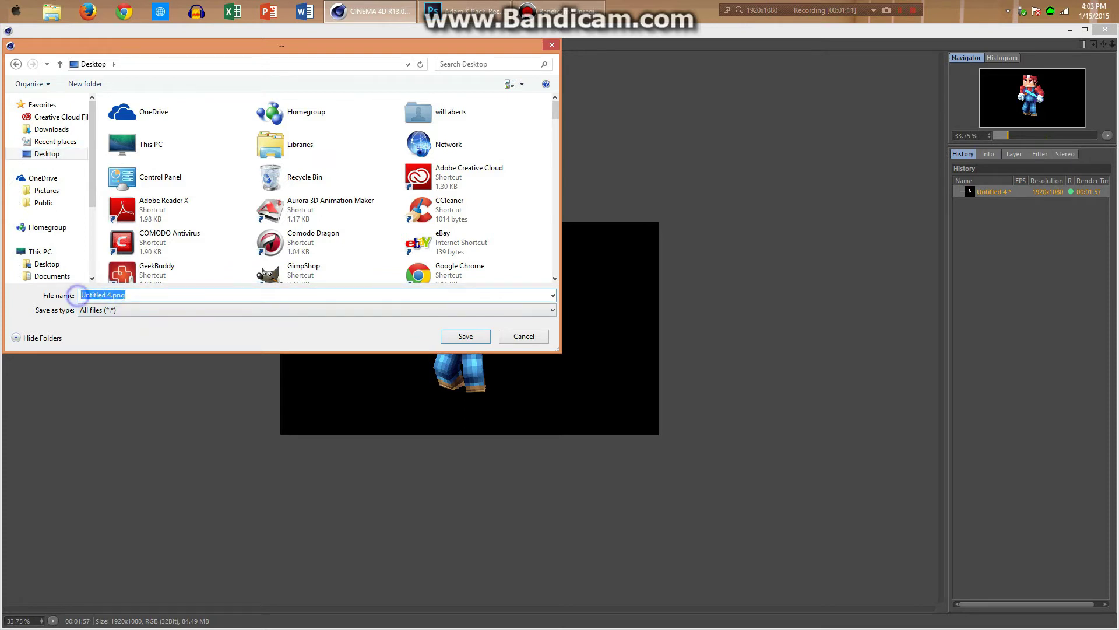
drag(79, 295, 111, 295)
key(BackSpace)
text(billy bob joe)
click(450, 332)
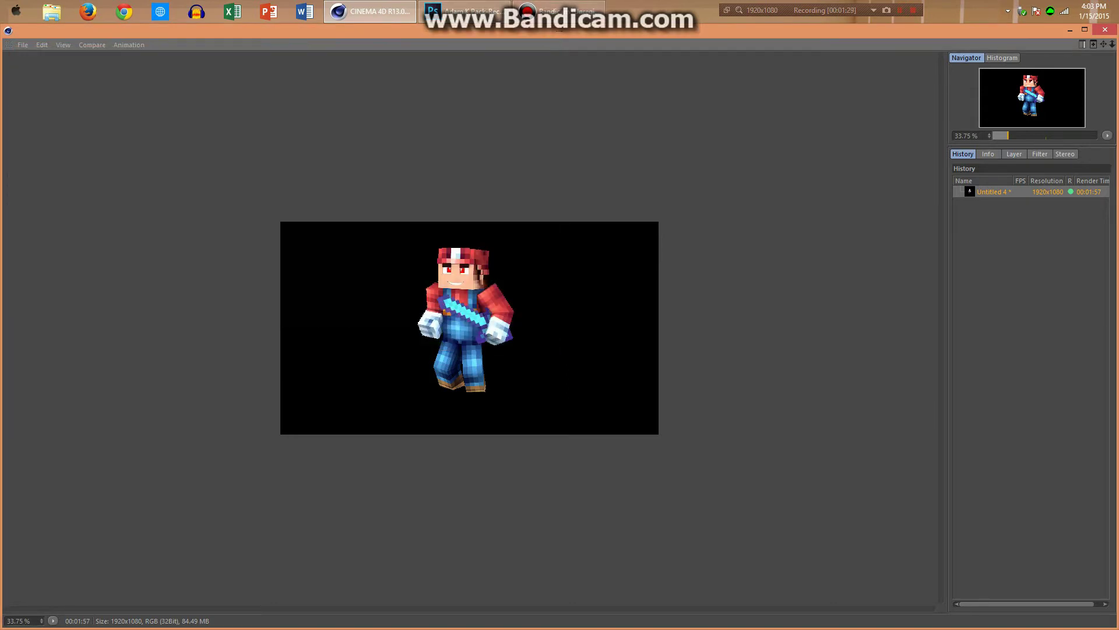
- Check the finished render once more, and minimize the Picture Viewer and the main Cinema 4D window to reach the desktop
scroll(469, 328, up, 2)
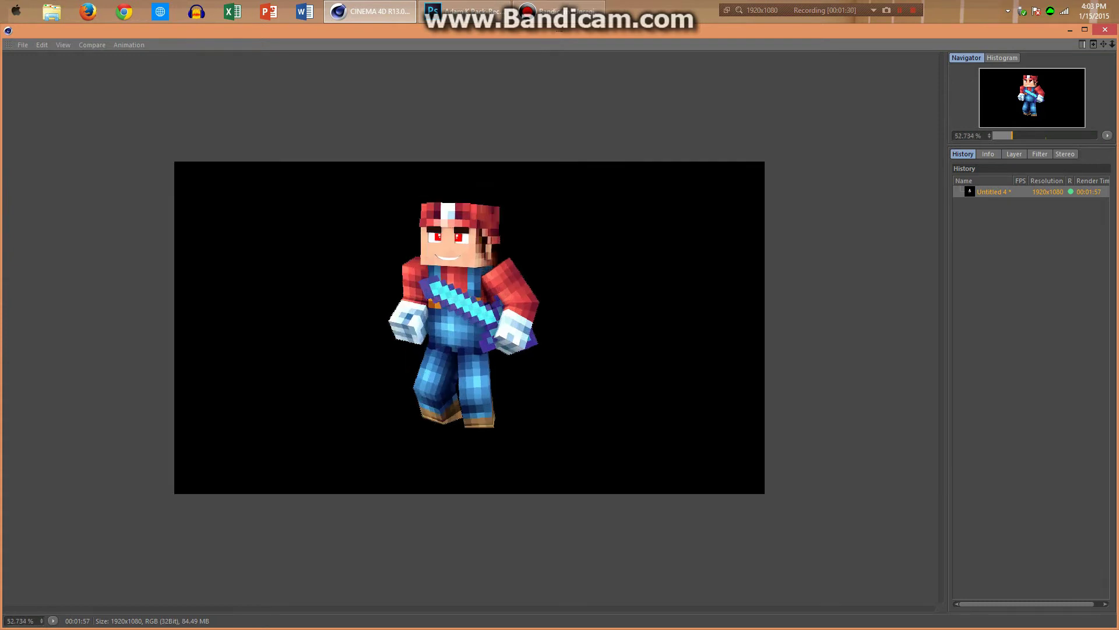
scroll(469, 328, up, 1)
scroll(469, 328, down, 2)
right_click(559, 10)
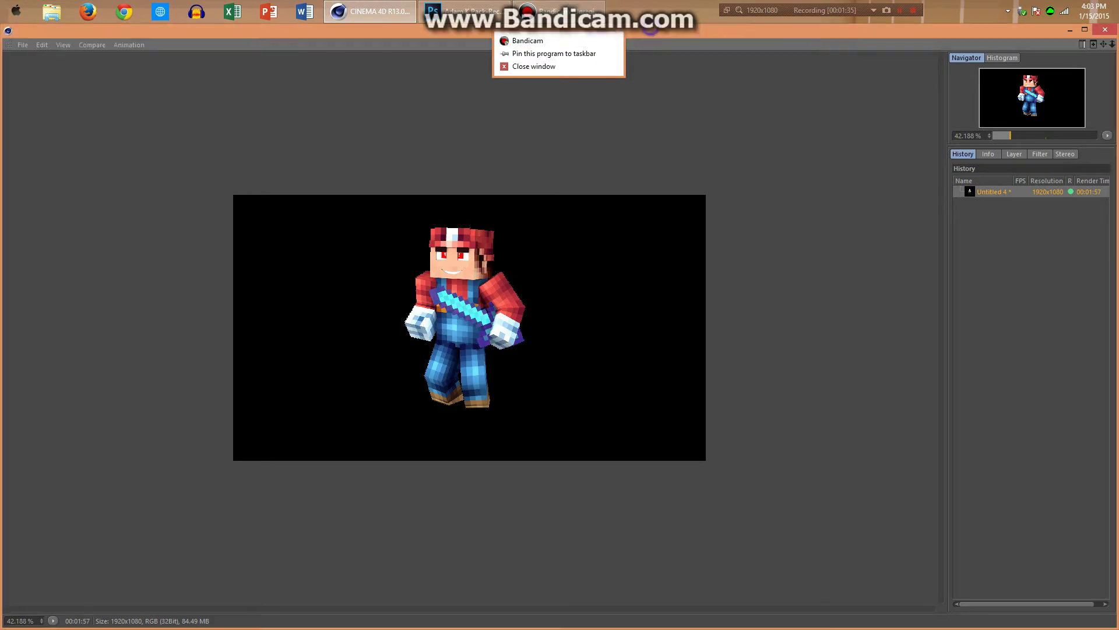
double_click(649, 30)
drag(615, 29, 625, 82)
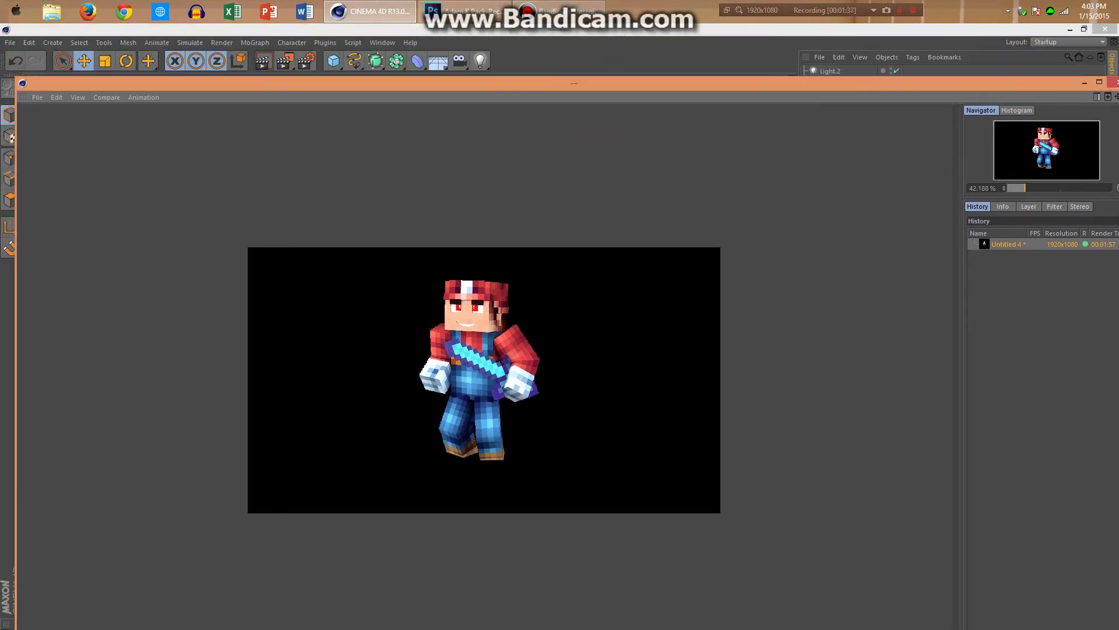
click(1086, 82)
click(1070, 29)
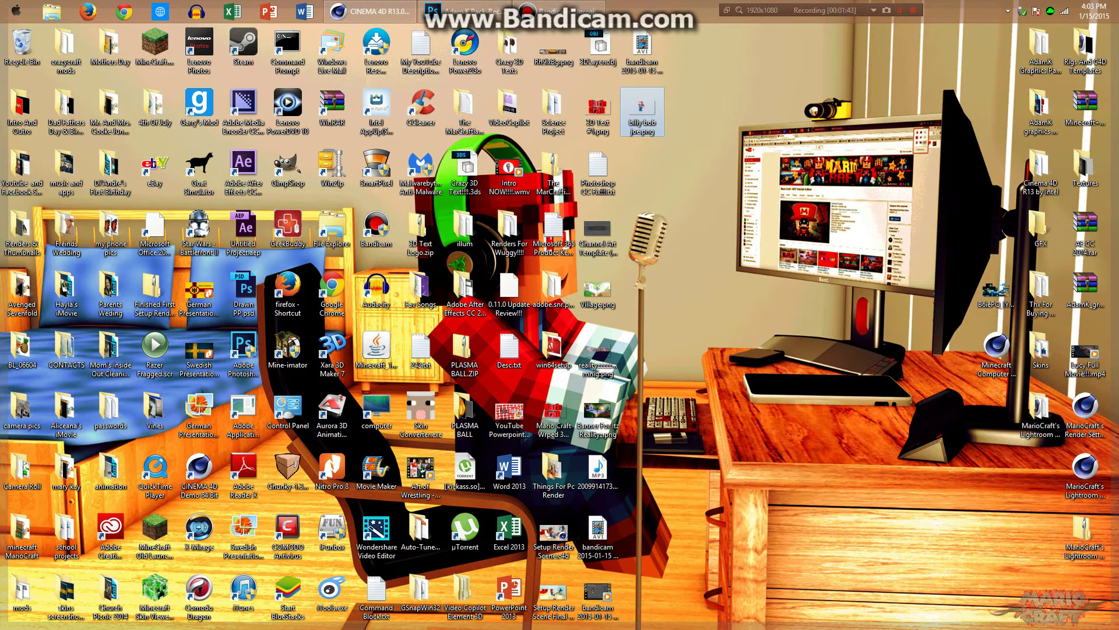
- Preview billy bob joe.png from the desktop in a maximized photo viewer, inspect its transparent background, and close it
right_click(649, 105)
click(711, 175)
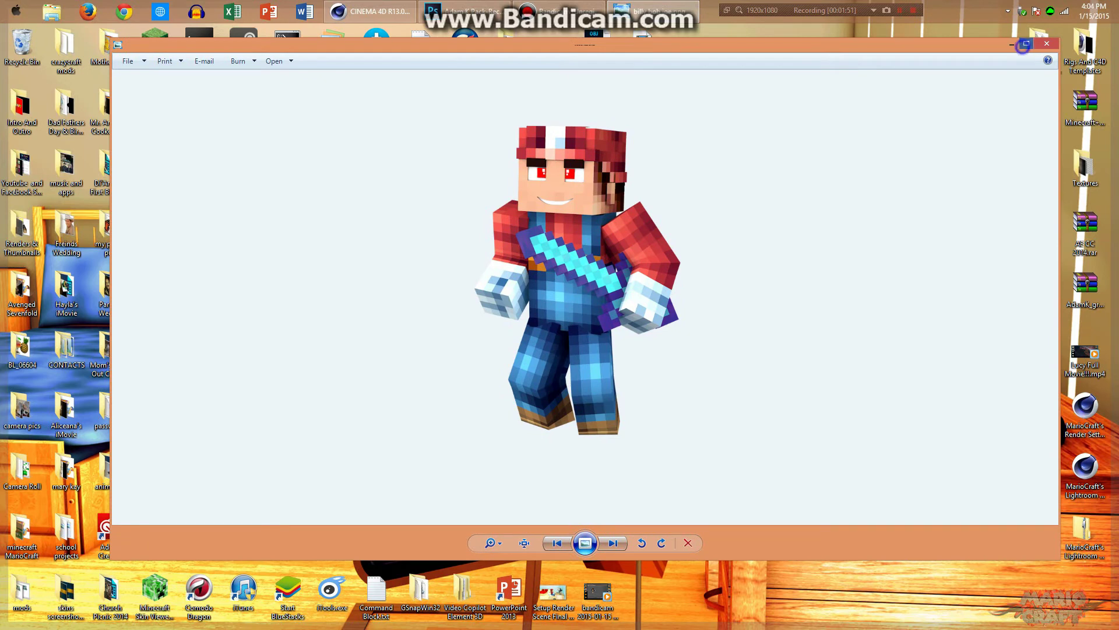
click(1026, 43)
scroll(560, 324, up, 3)
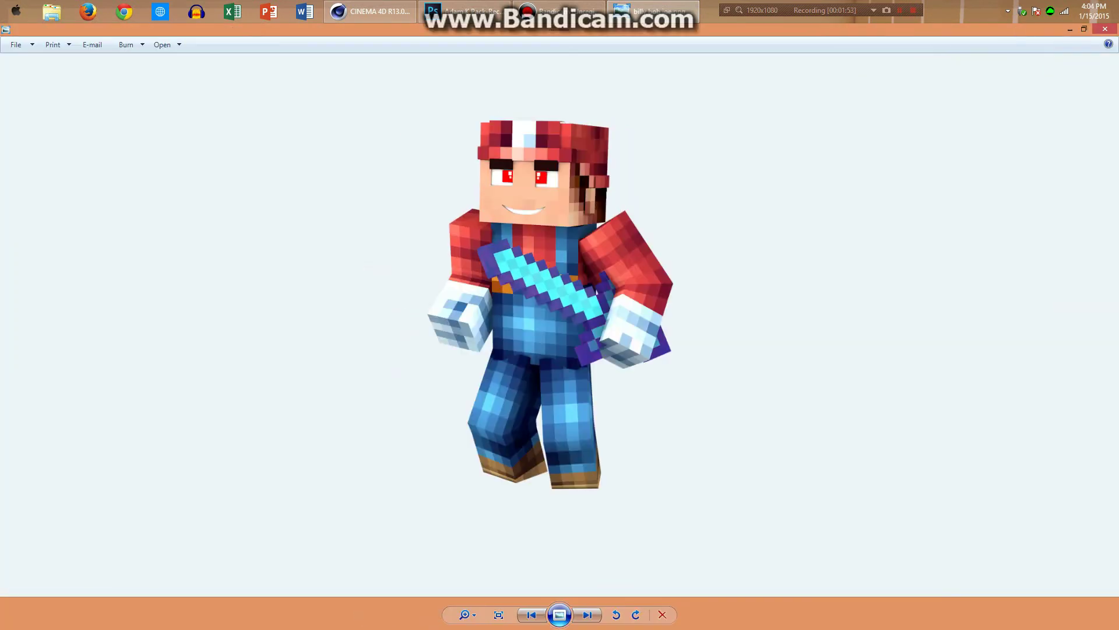
scroll(559, 324, down, 3)
click(1105, 28)
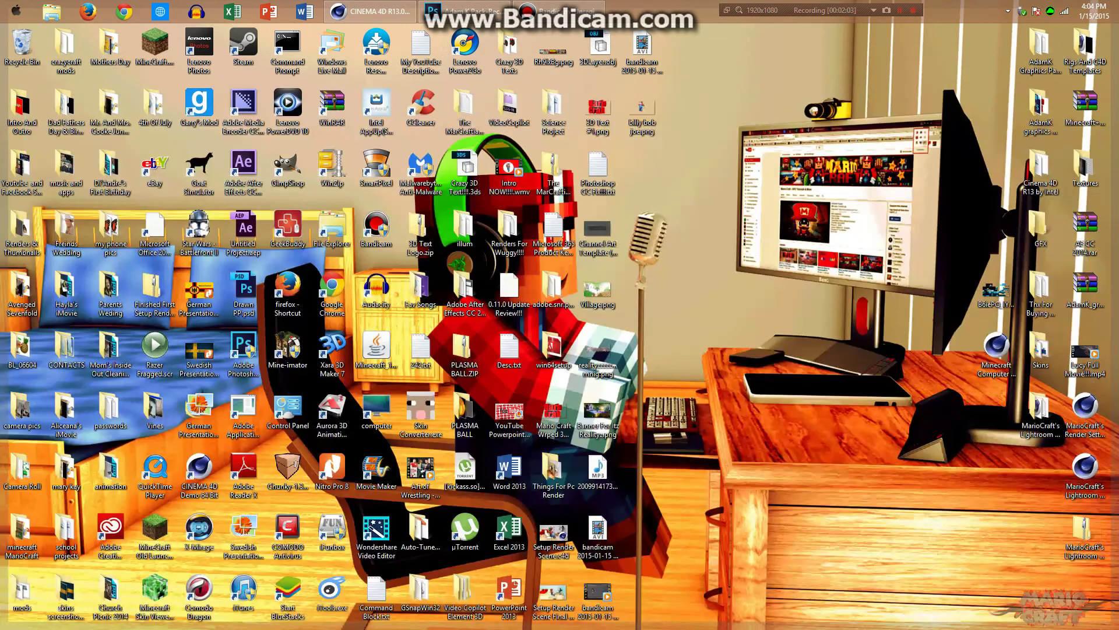
- Look inside the MarioCraft's Lightroom & Render Settings zip on the desktop and close its window
double_click(1085, 531)
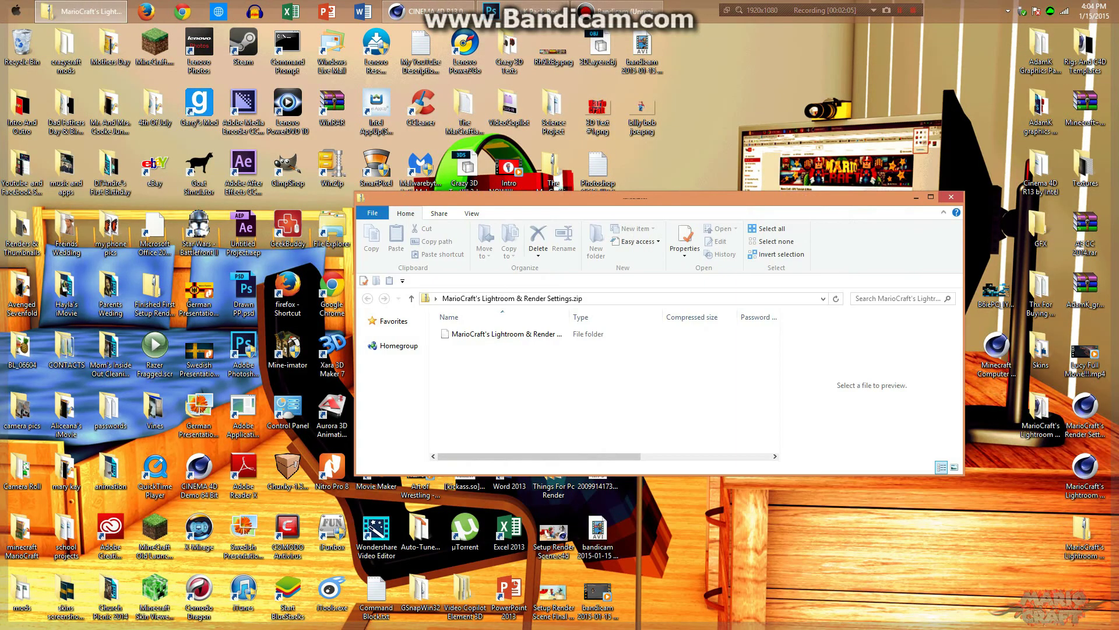
click(951, 197)
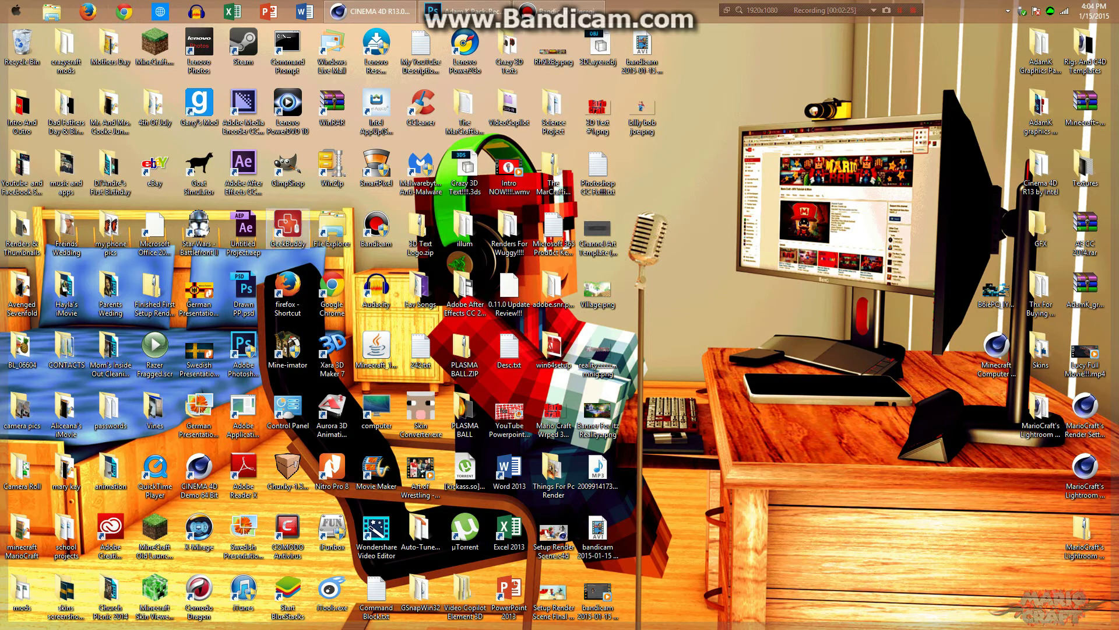
- Launch Google Chrome as administrator from the desktop and bring its window to the middle of the screen
right_click(327, 269)
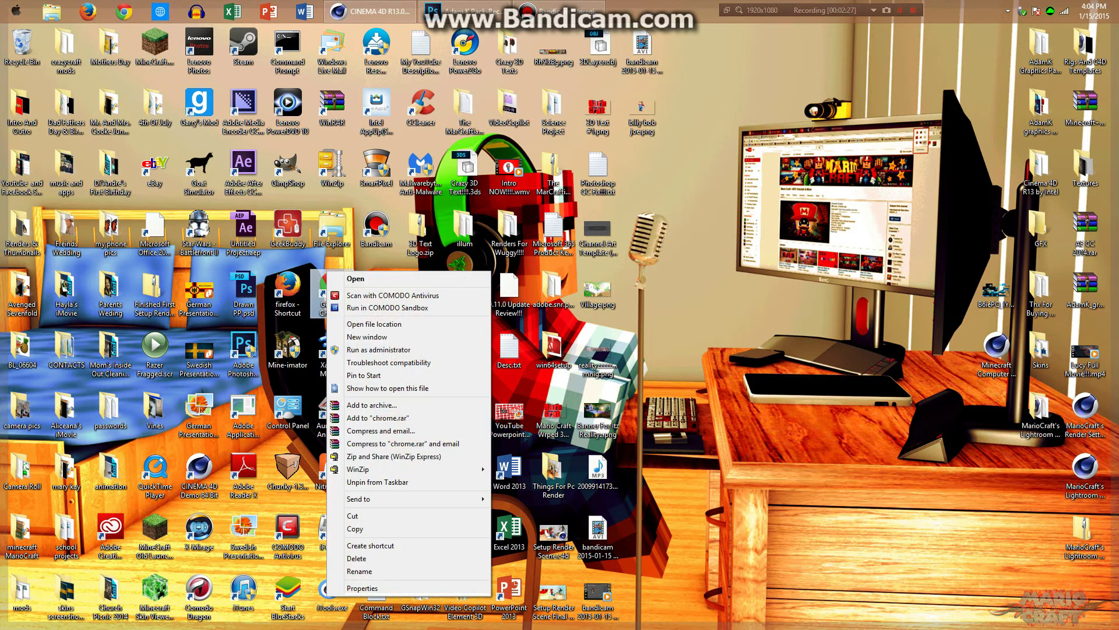
click(384, 350)
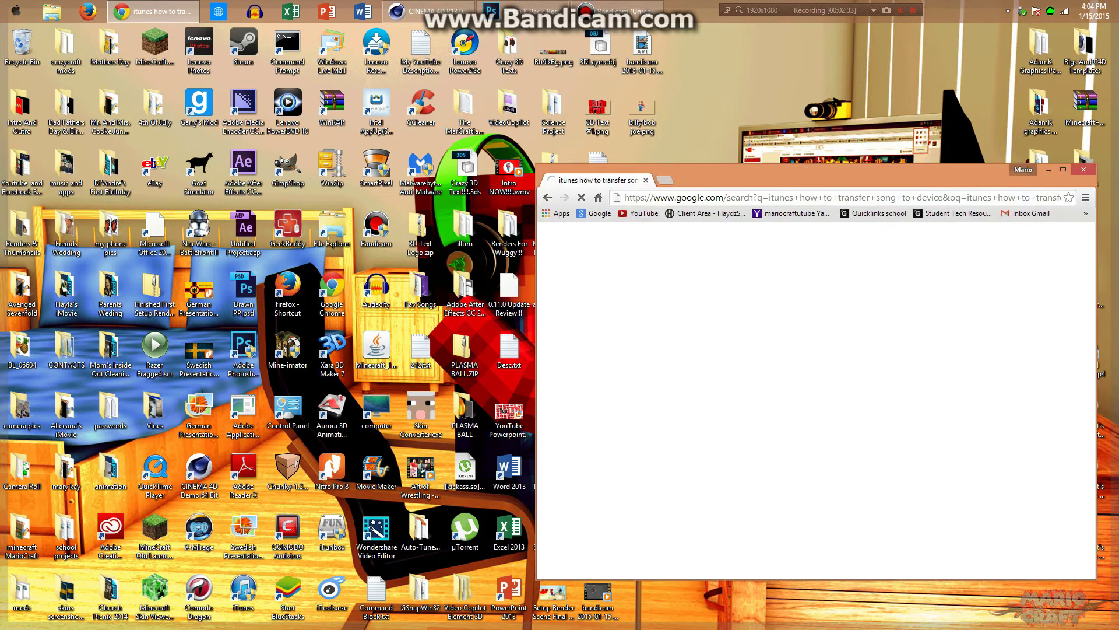
drag(1001, 170, 754, 120)
click(807, 117)
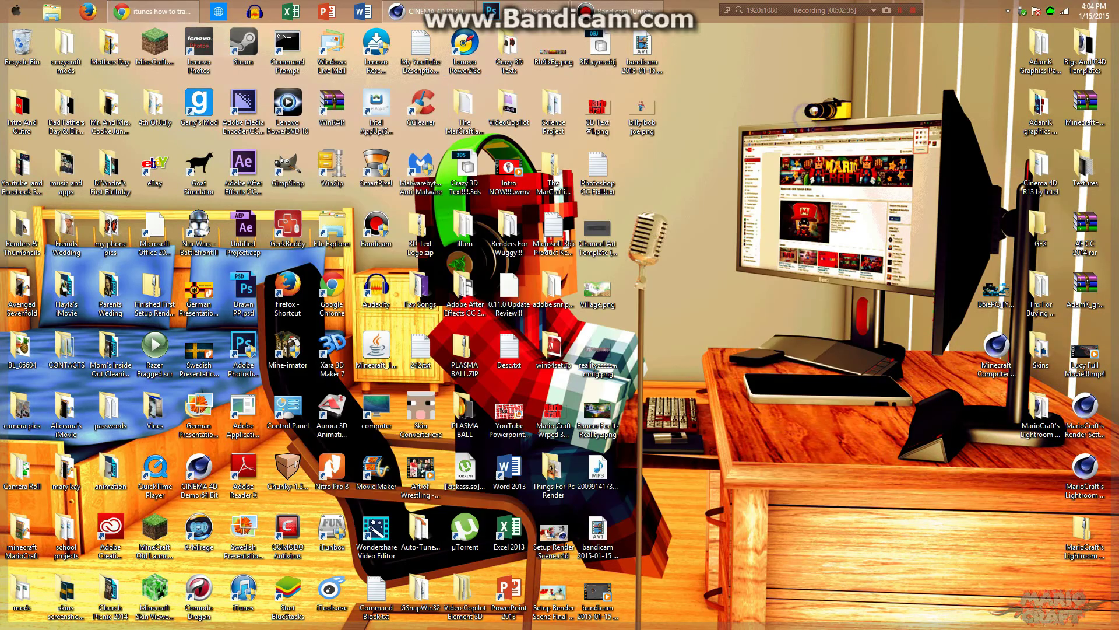
click(153, 11)
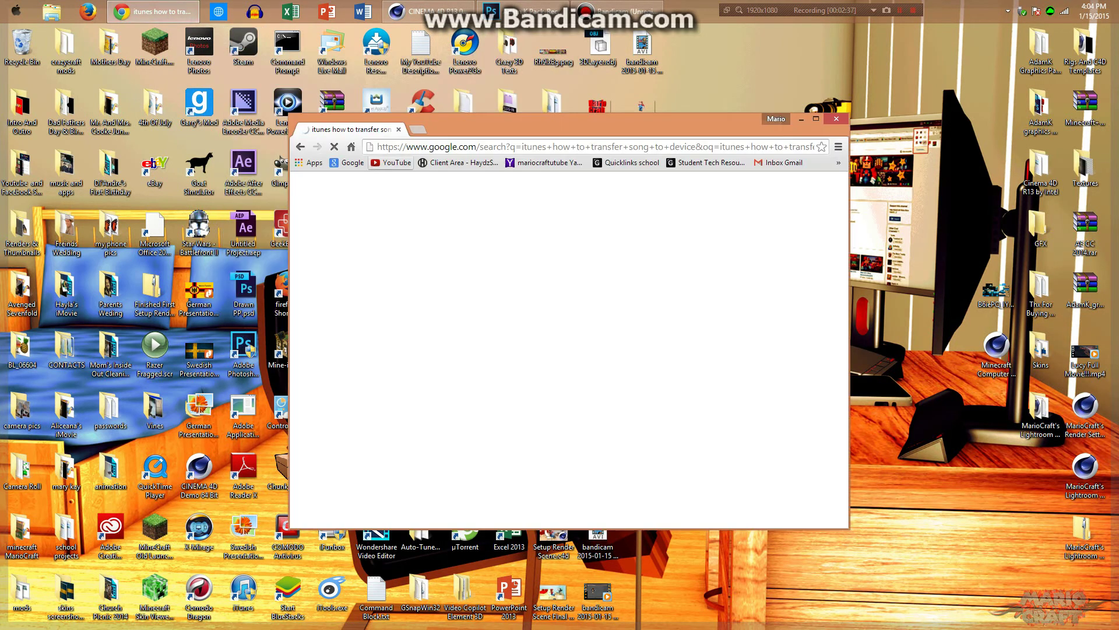
click(648, 147)
key(BackSpace)
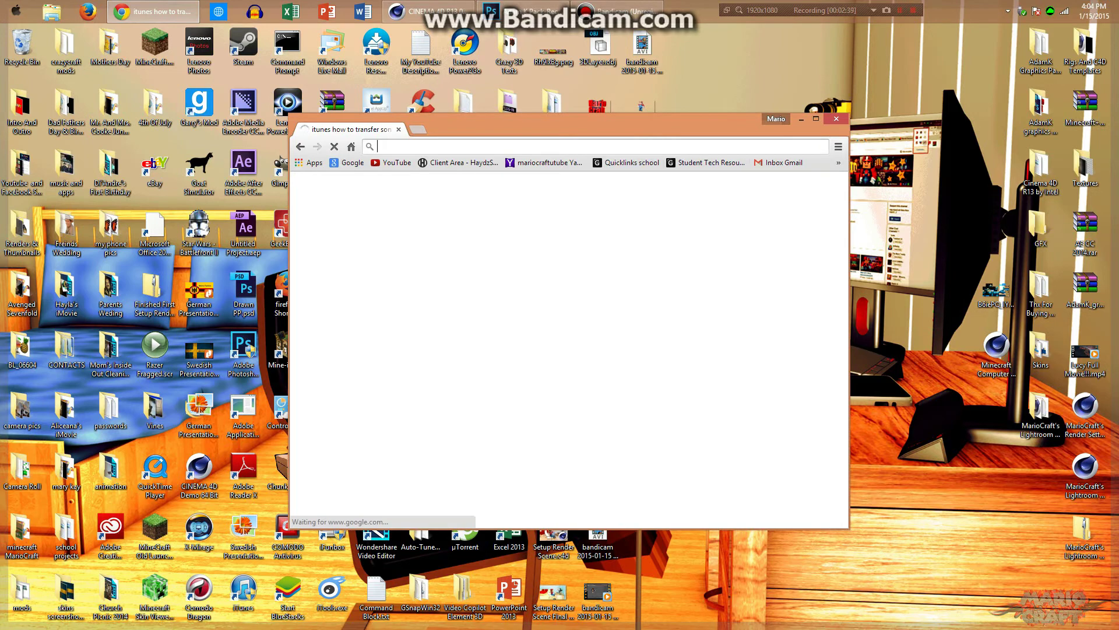
text(www.s)
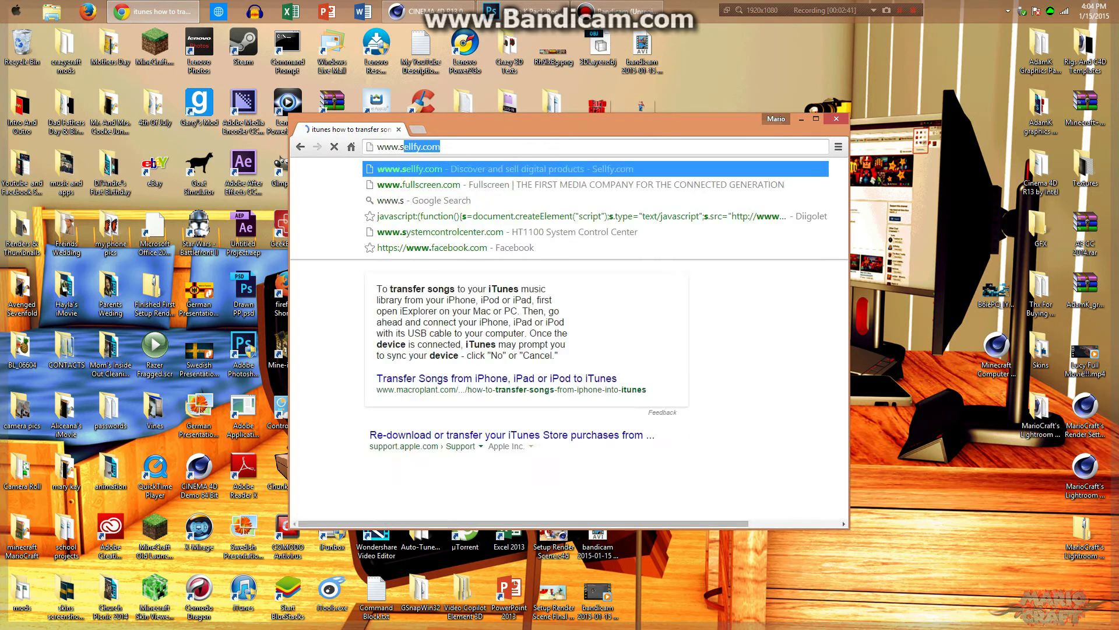
text(ellfy.co)
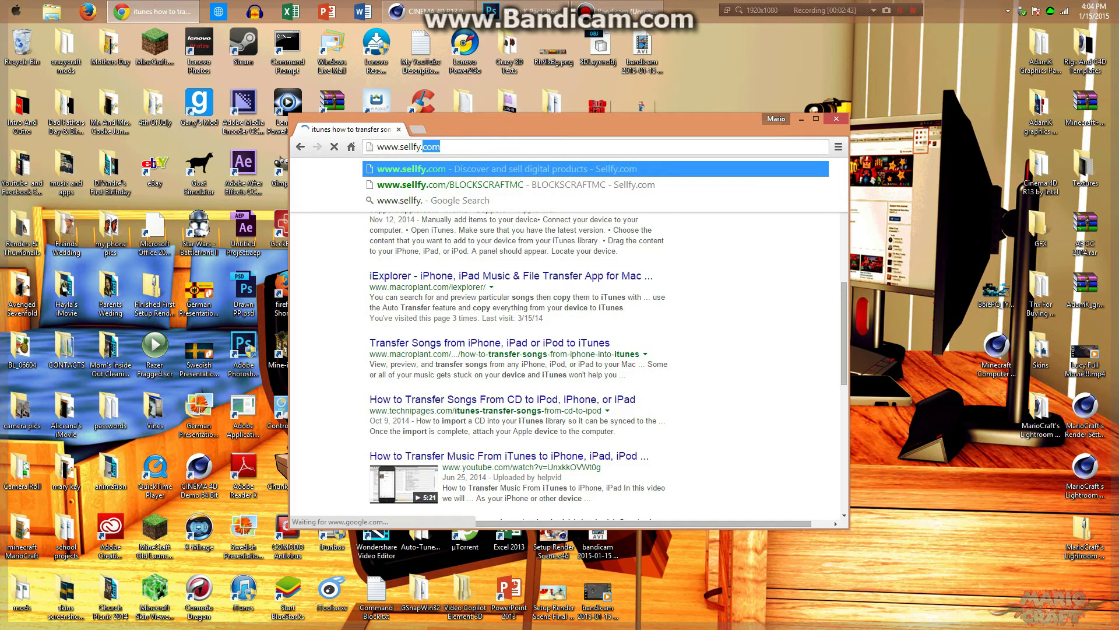
text(m/Ma)
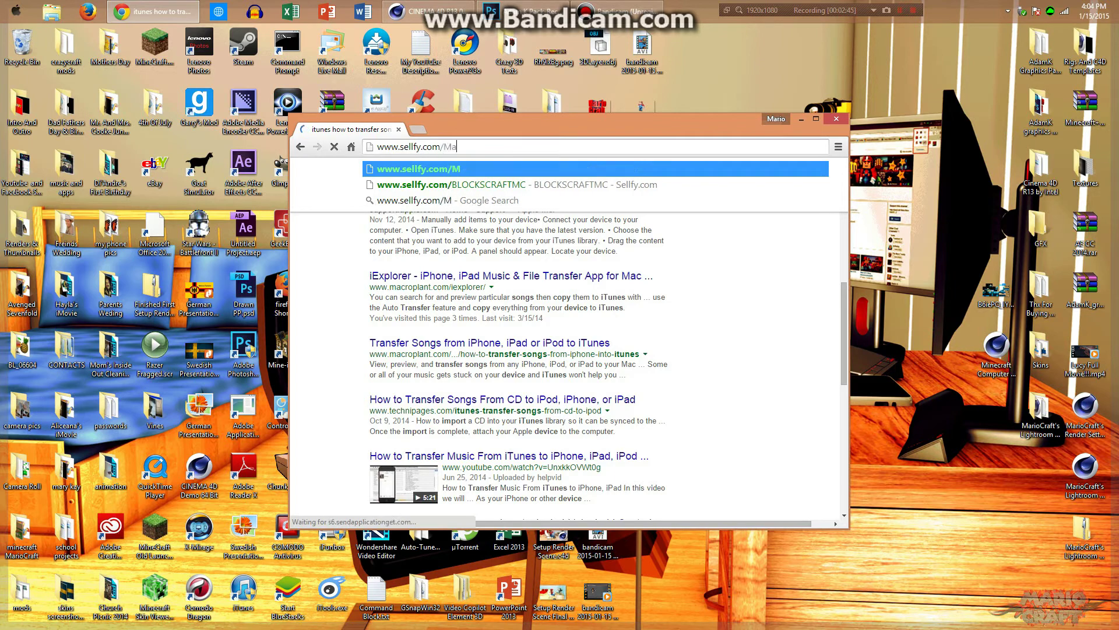
text(rioCraft)
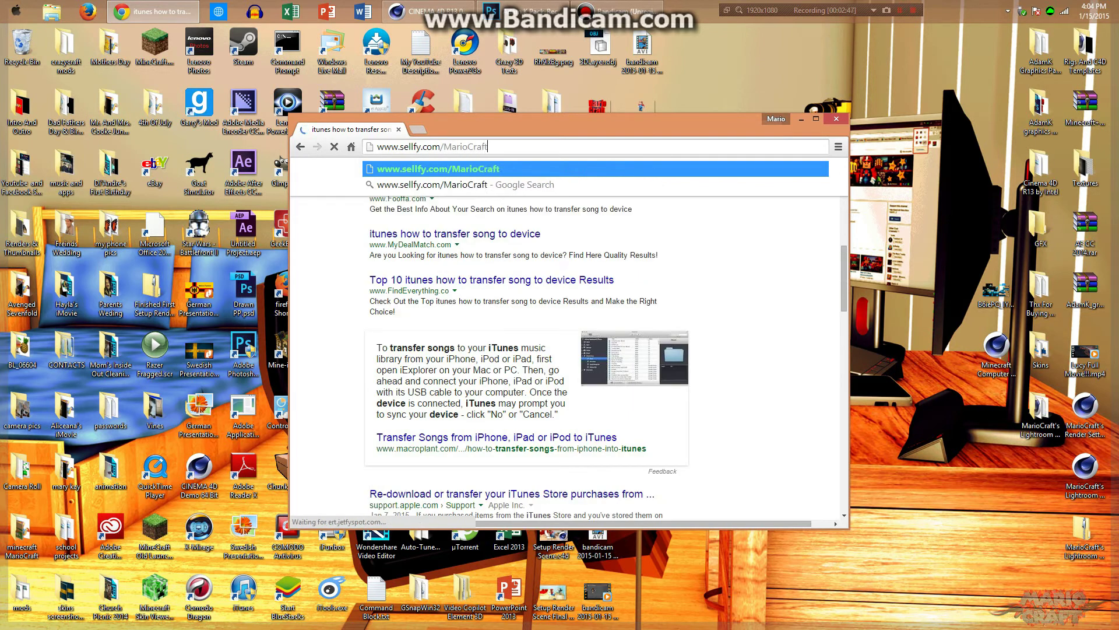
key(super+Up)
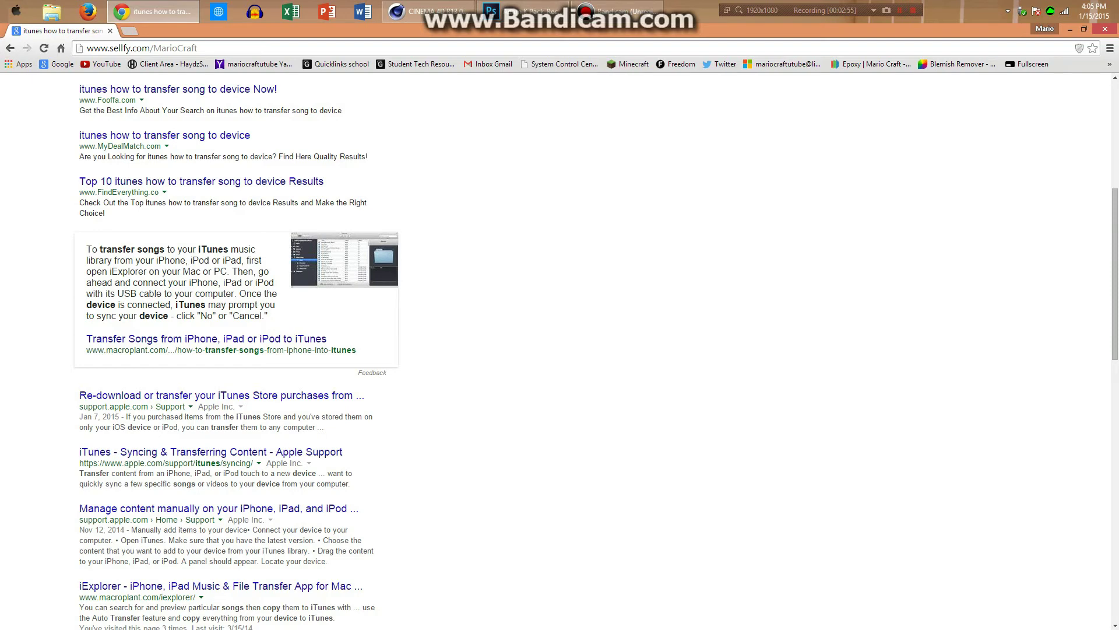
click(206, 48)
key(Return)
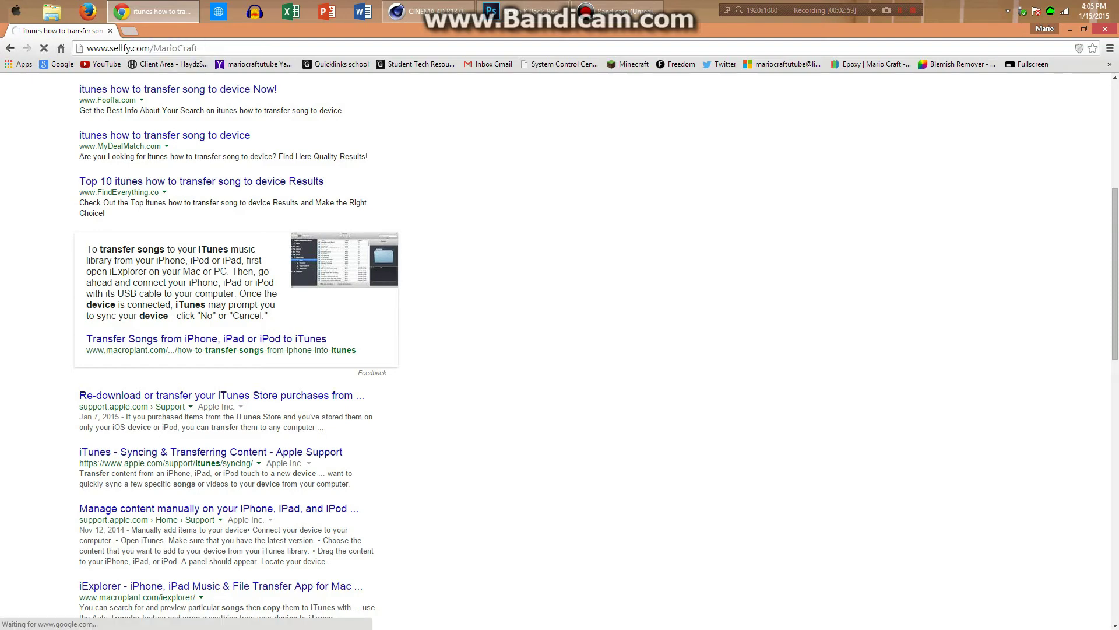
scroll(560, 350, up, 6)
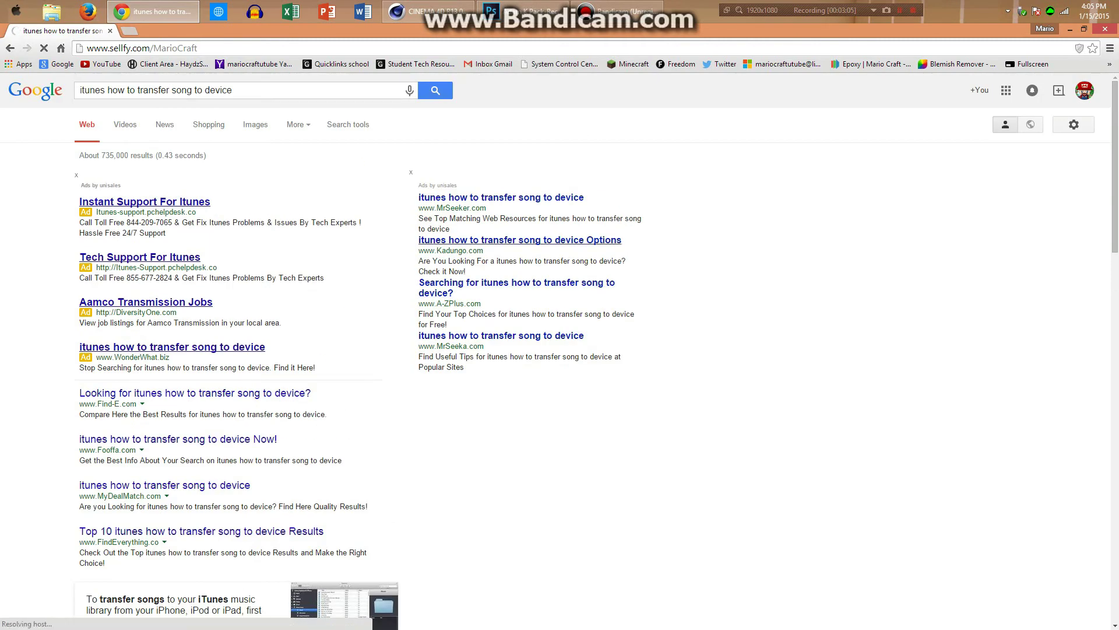
click(1111, 64)
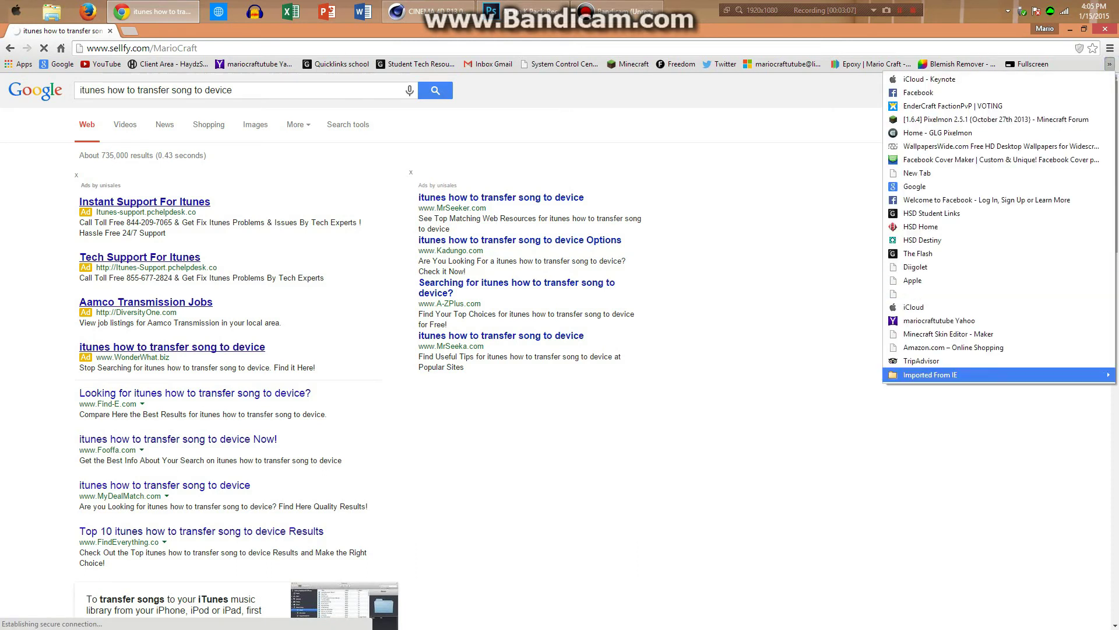
click(788, 196)
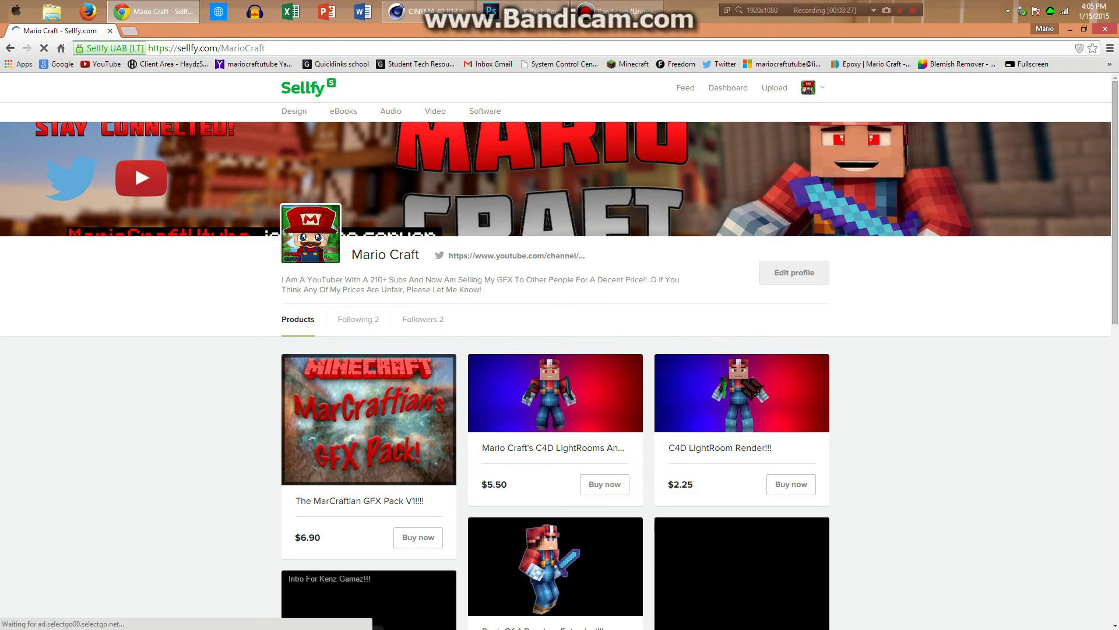
- Examine the product listings and prices in the Mario Craft store, including the C4D LightRooms And Render Settings listing
scroll(560, 374, down, 3)
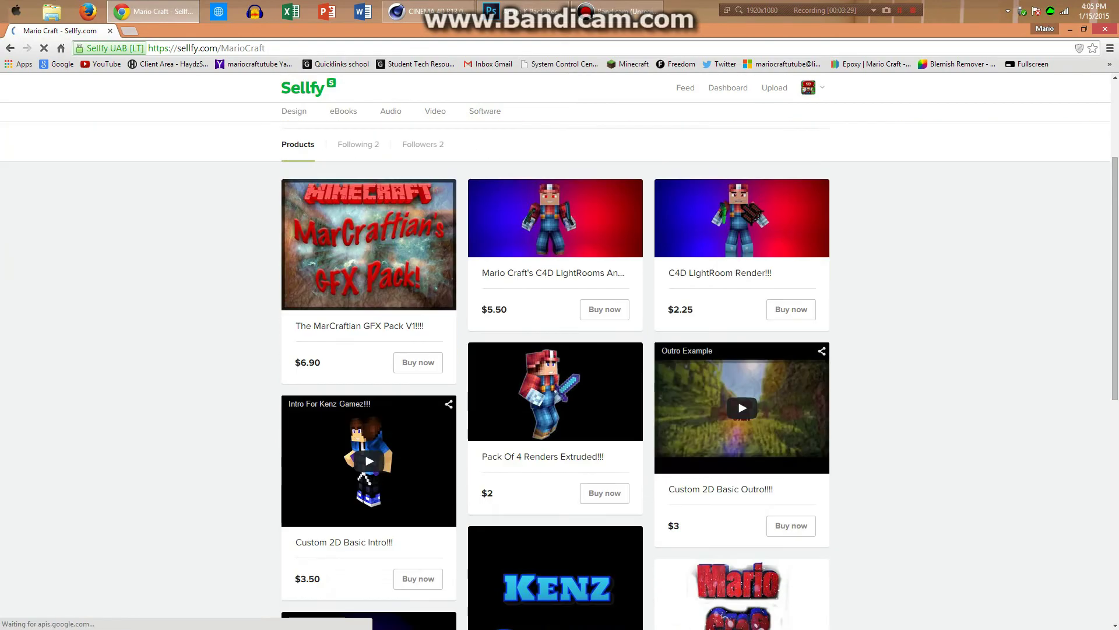
scroll(560, 373, down, 10)
scroll(559, 373, up, 5)
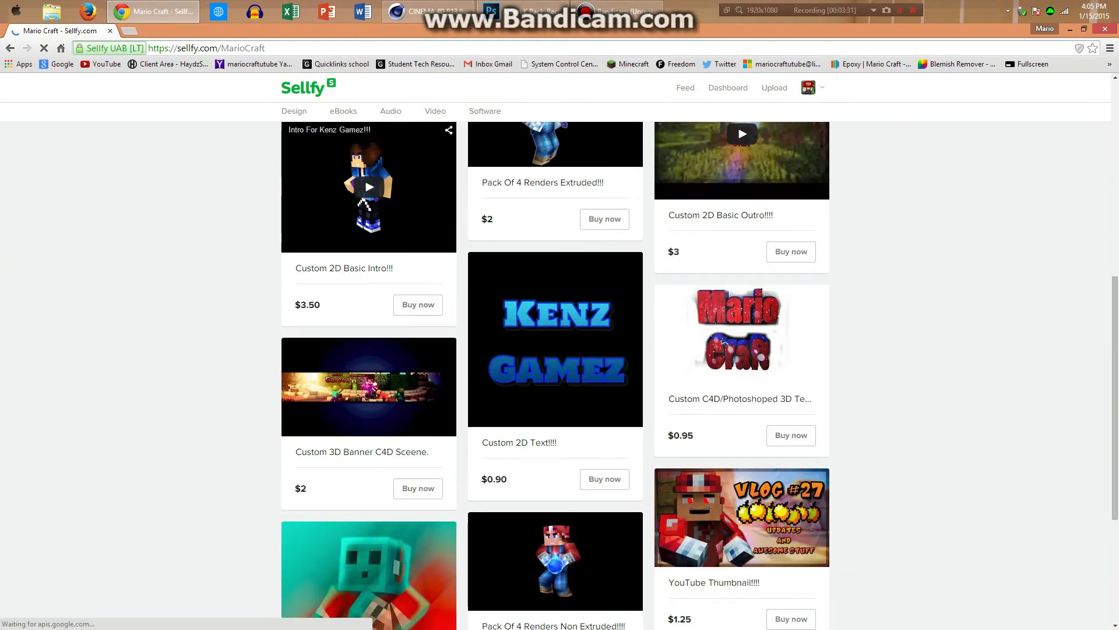
scroll(560, 373, up, 5)
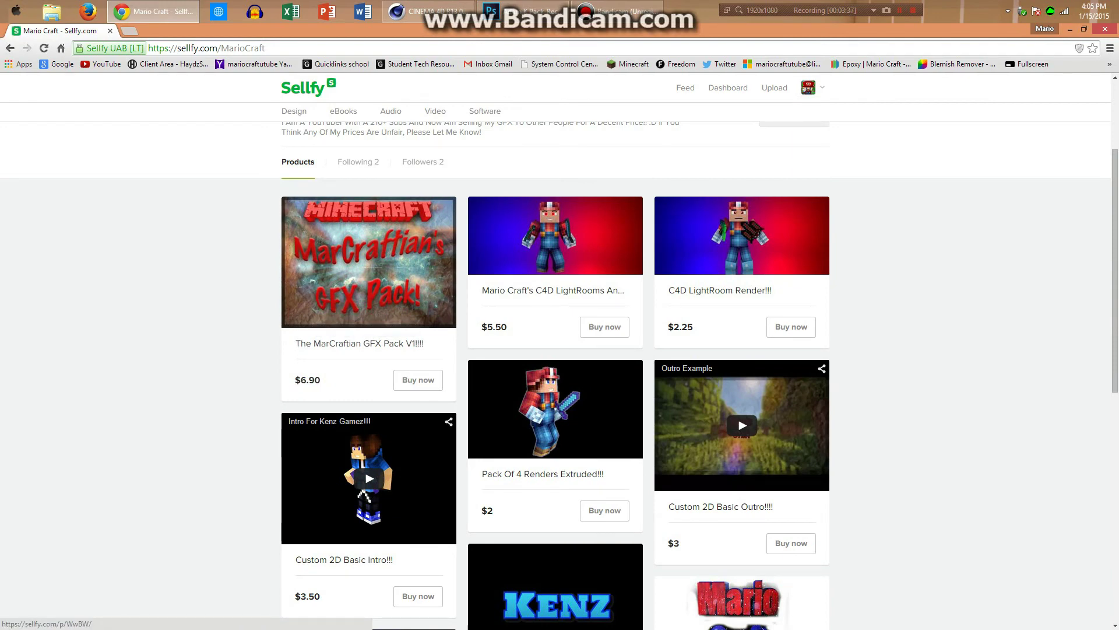
scroll(347, 330, up, 1)
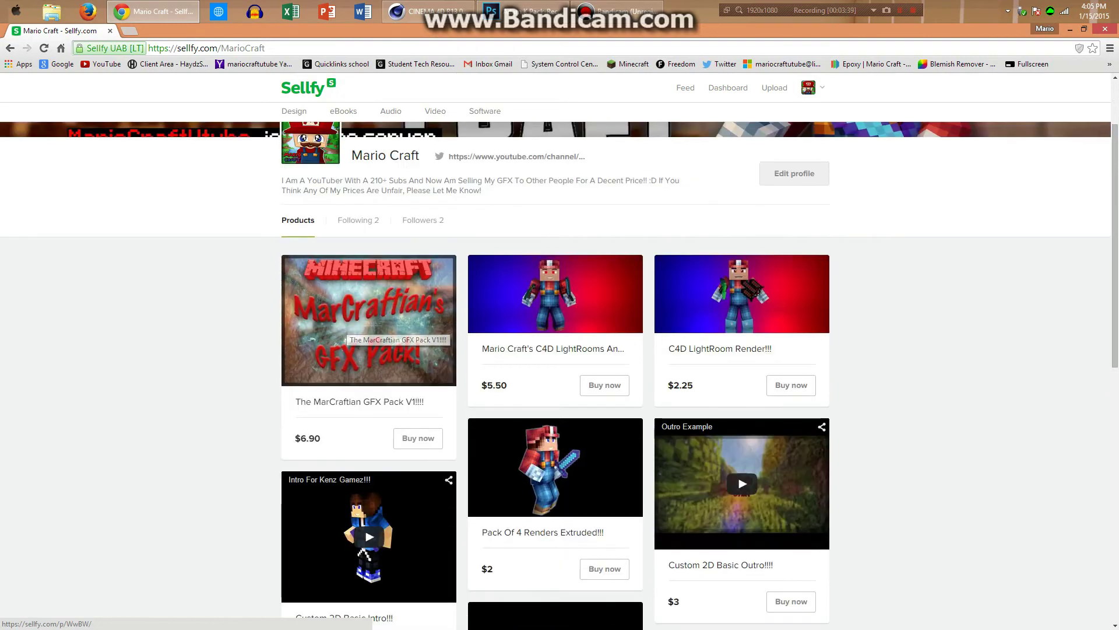
scroll(408, 303, up, 1)
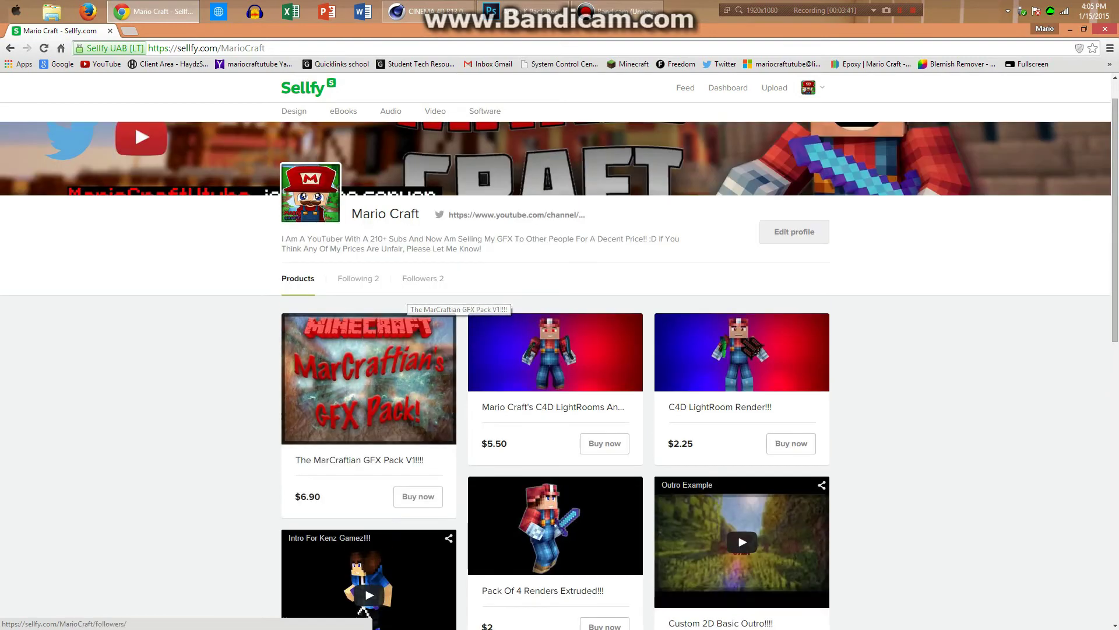
scroll(418, 380, down, 2)
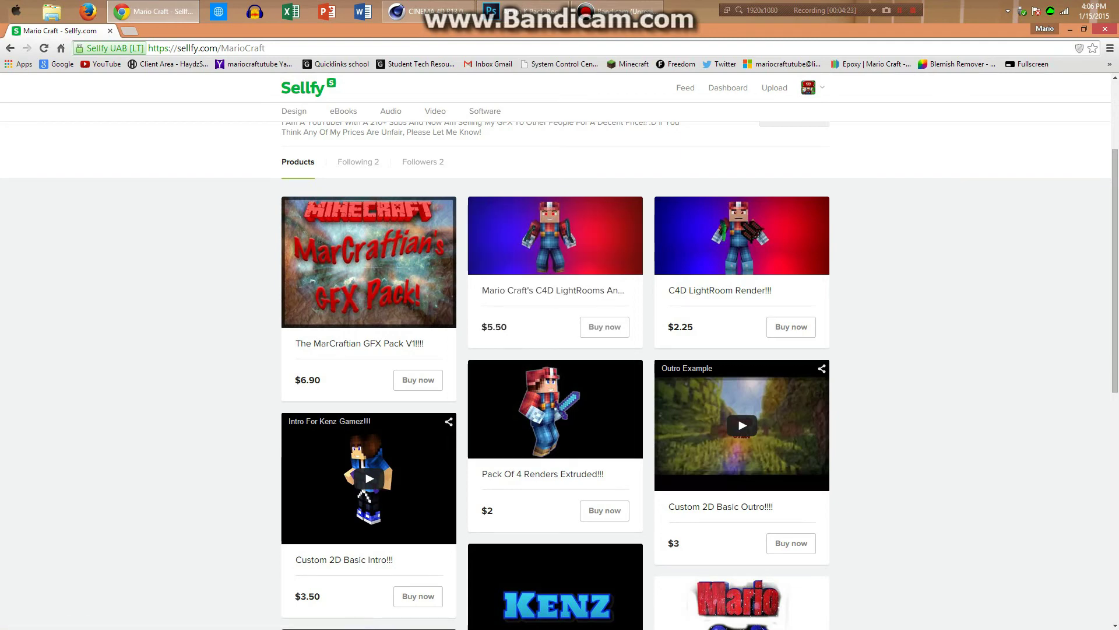
scroll(560, 373, down, 3)
scroll(560, 373, up, 2)
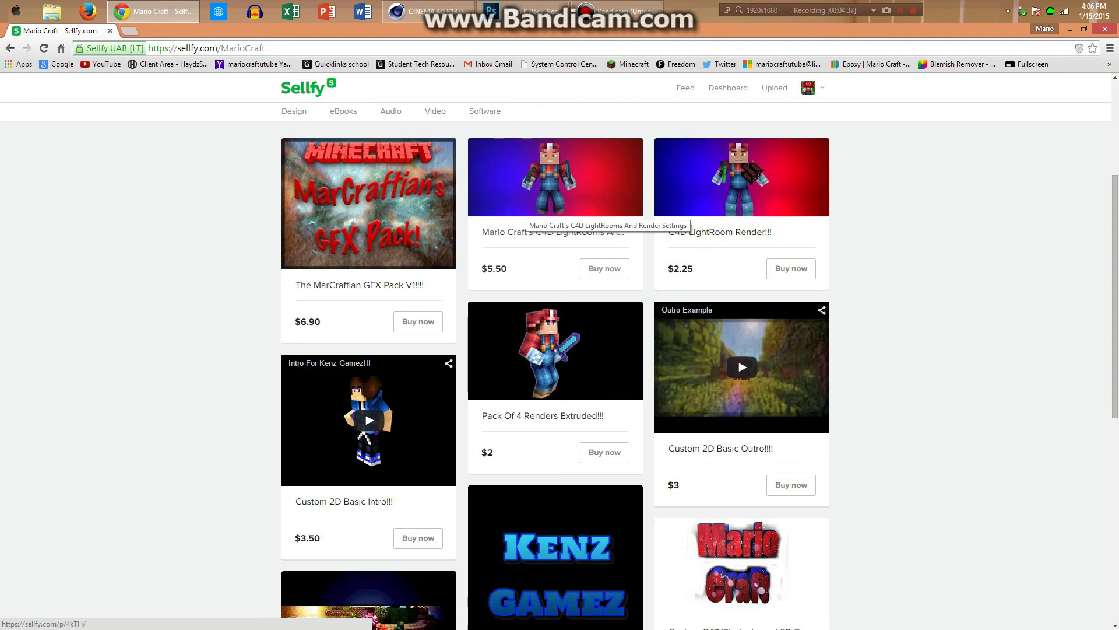
scroll(524, 216, down, 2)
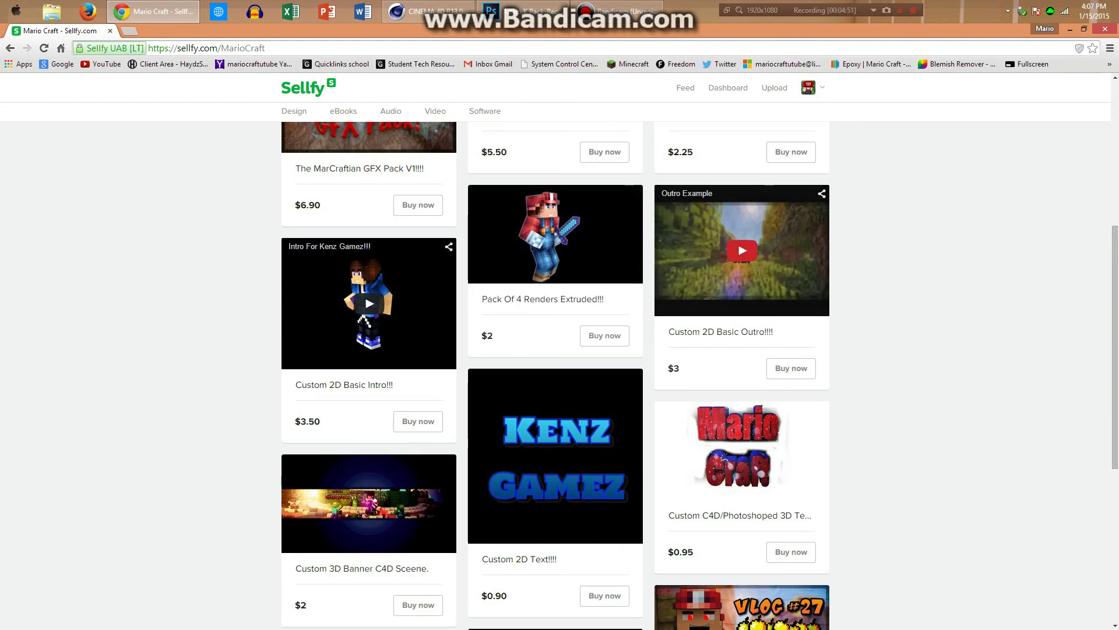
scroll(742, 250, down, 3)
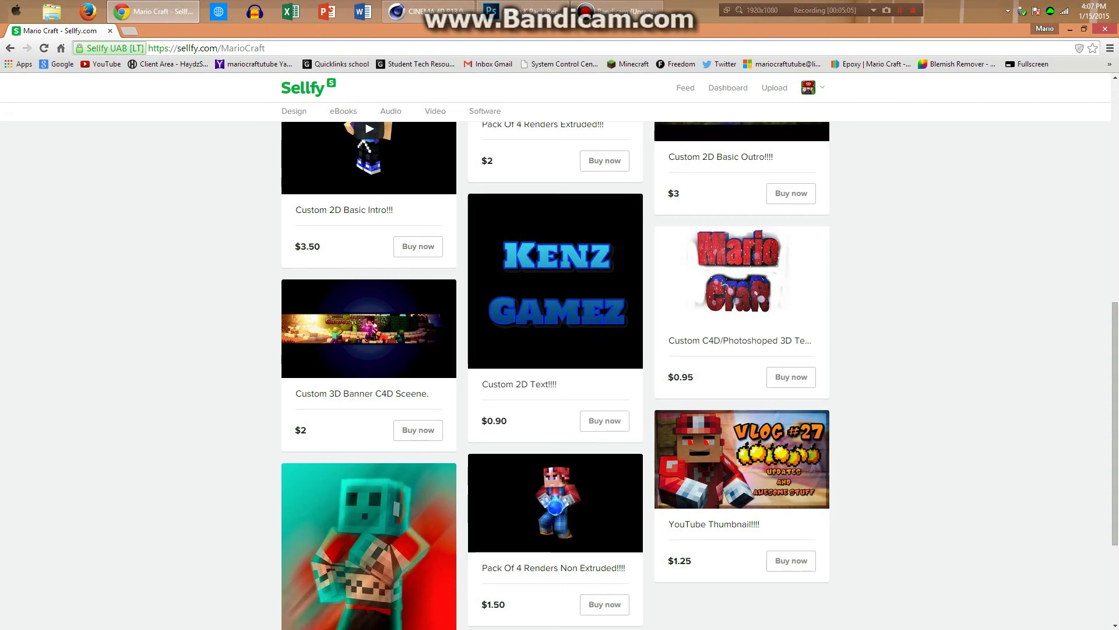
scroll(559, 373, down, 3)
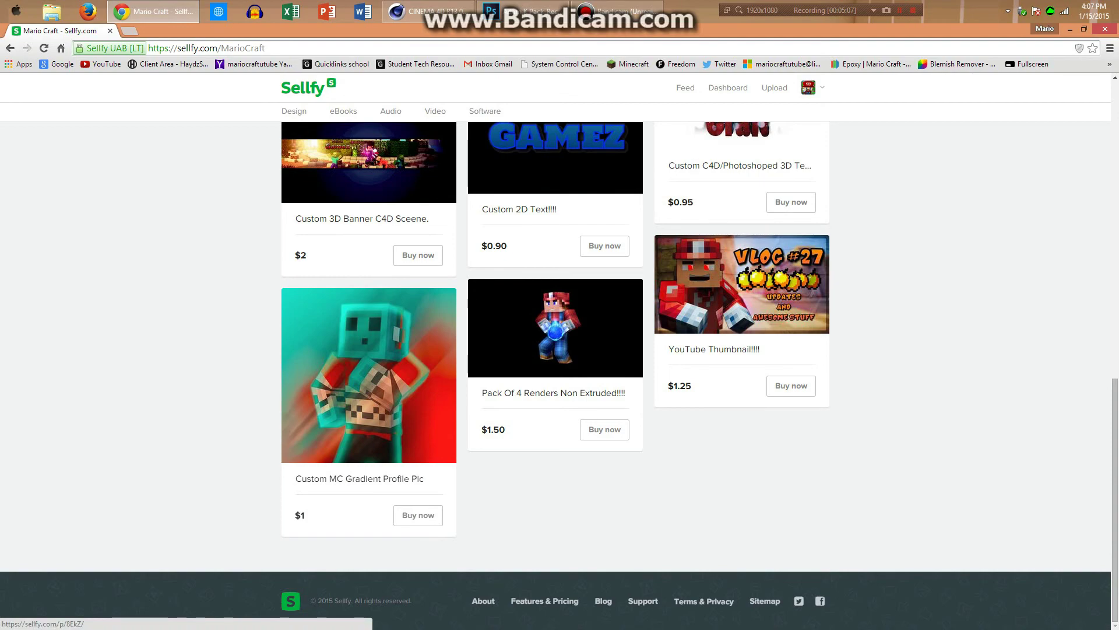
scroll(554, 338, up, 11)
scroll(553, 338, down, 3)
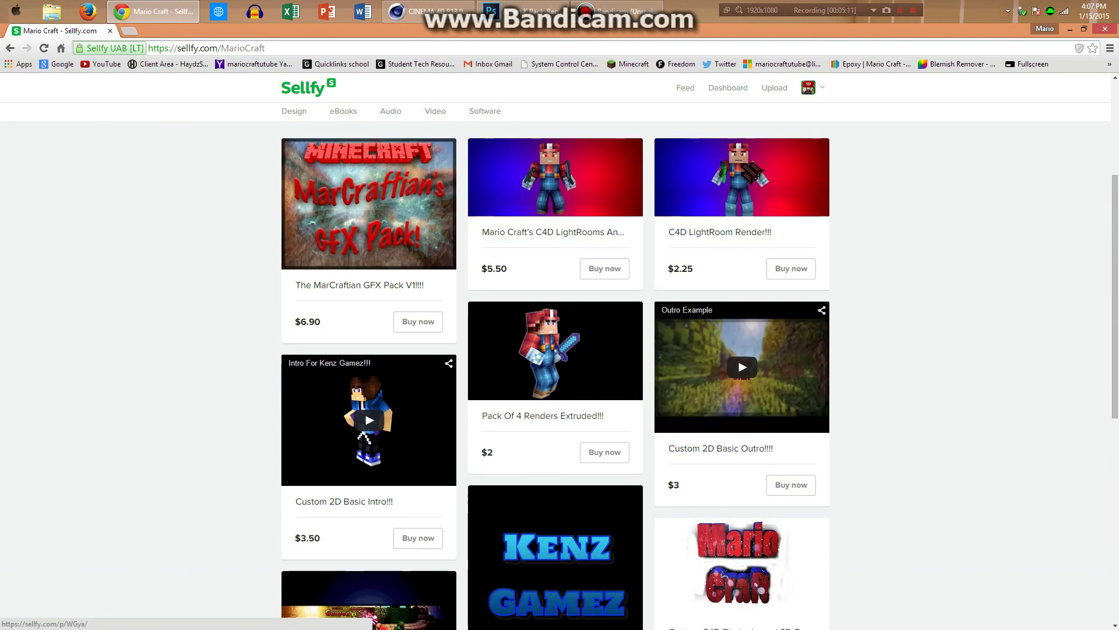
scroll(554, 338, down, 8)
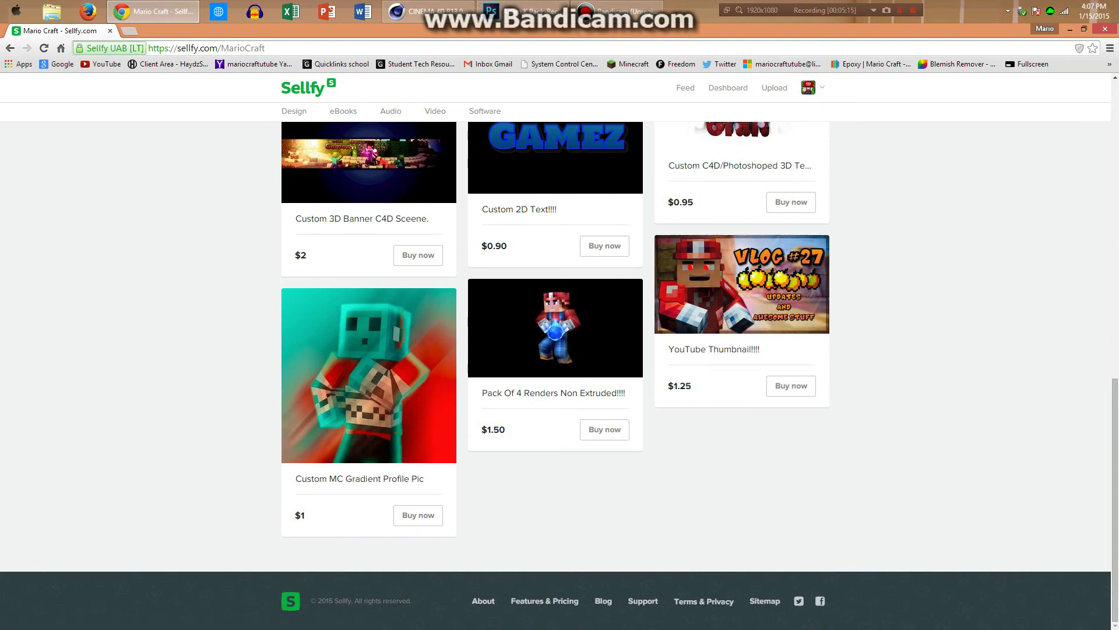
- Move the browser window off the desktop, preview the Banner For Itz Realityz image, and close the preview
click(104, 64)
drag(201, 30, 1118, 161)
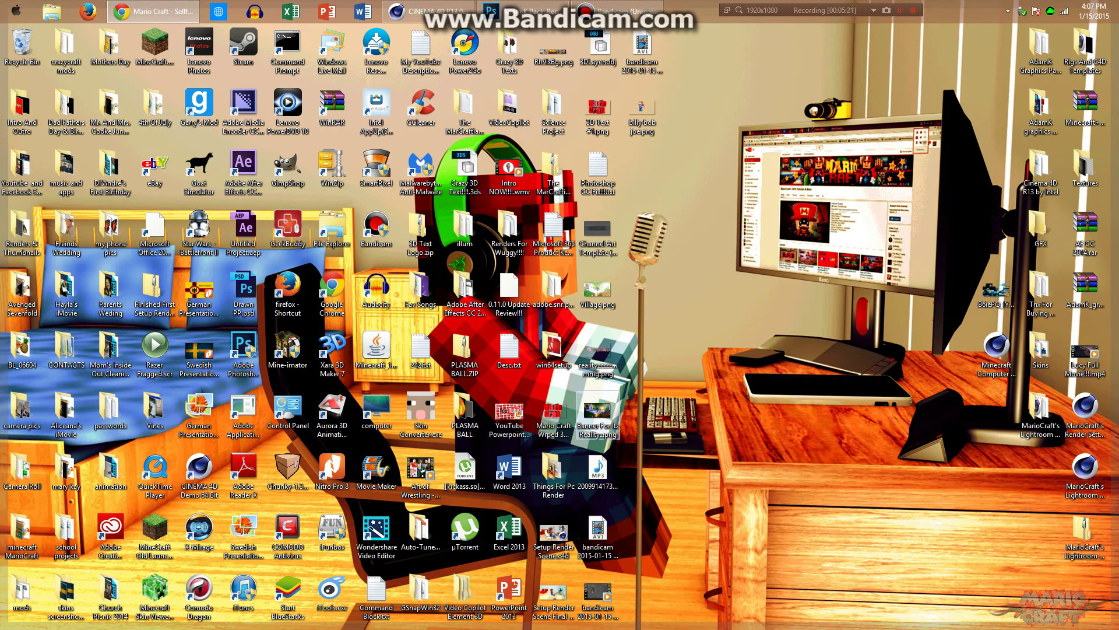
right_click(600, 411)
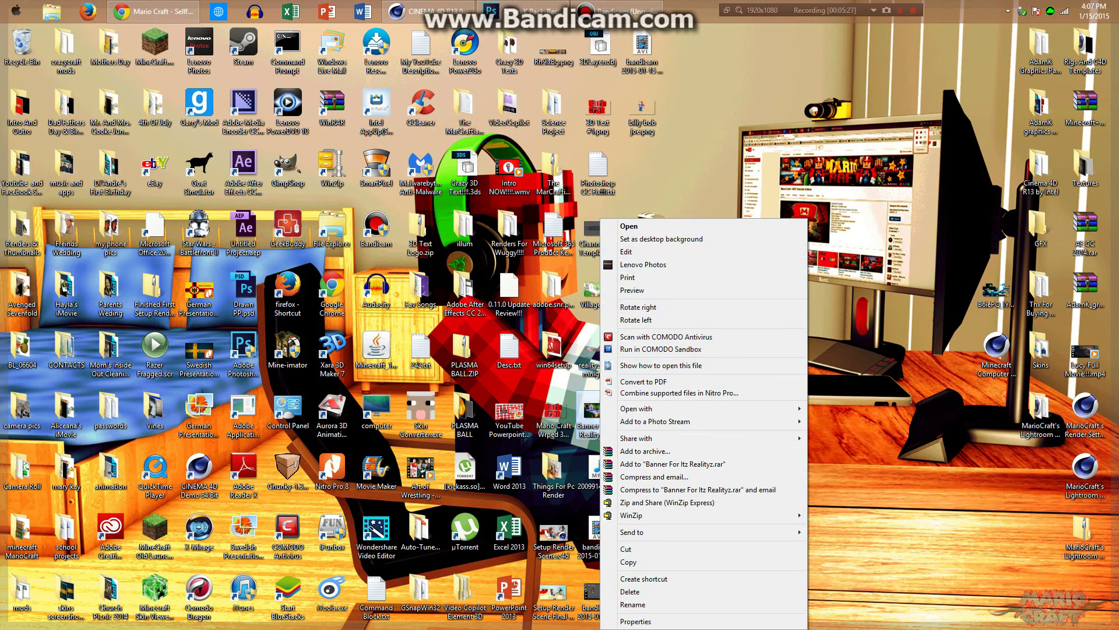
click(641, 289)
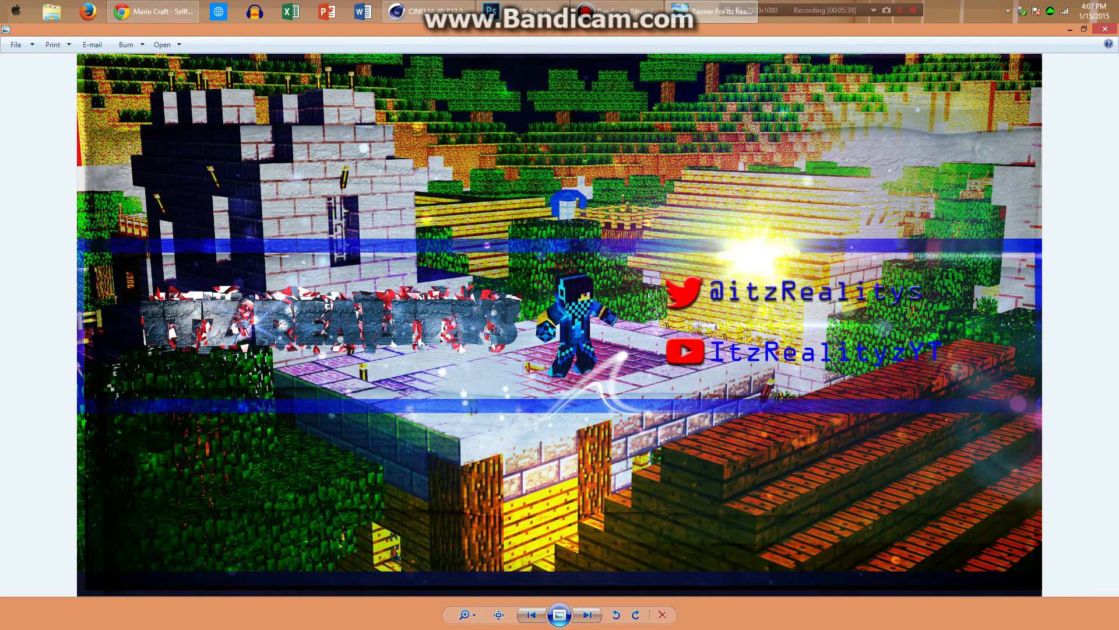
click(1105, 29)
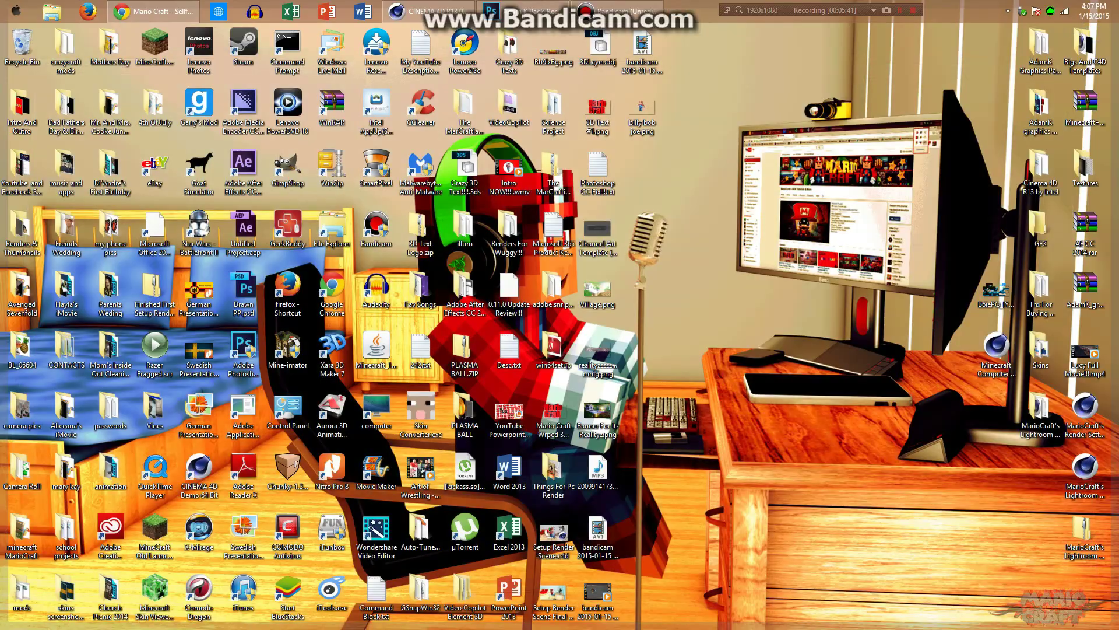
- Bring the browser back maximized and open the My Channel page on YouTube, closing the stray advertising tab
drag(1118, 153, 642, 122)
click(873, 121)
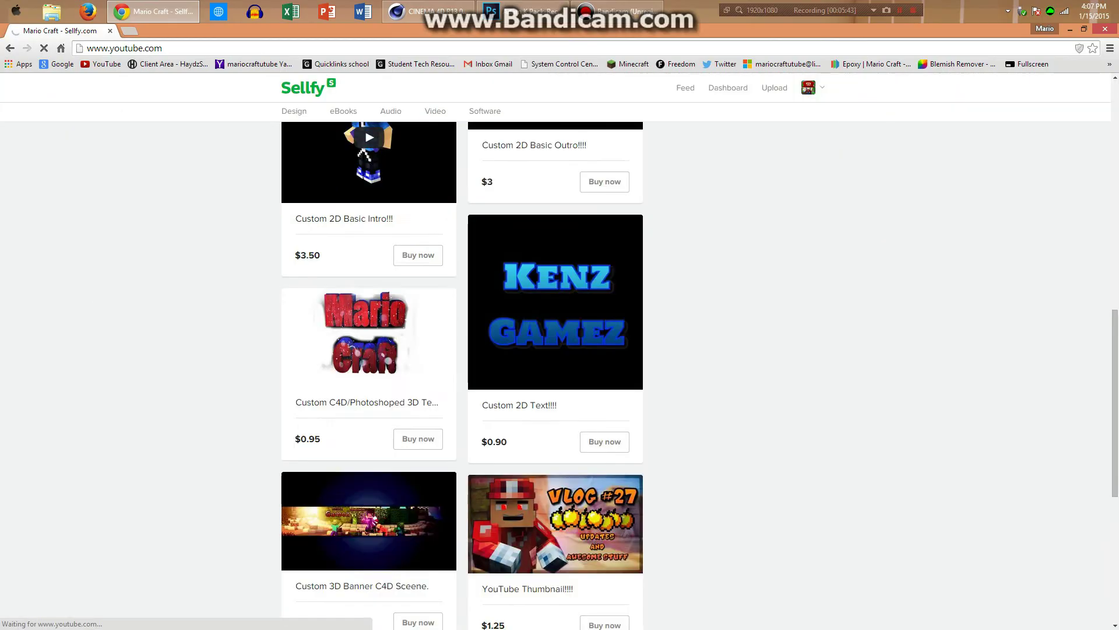
scroll(555, 327, down, 5)
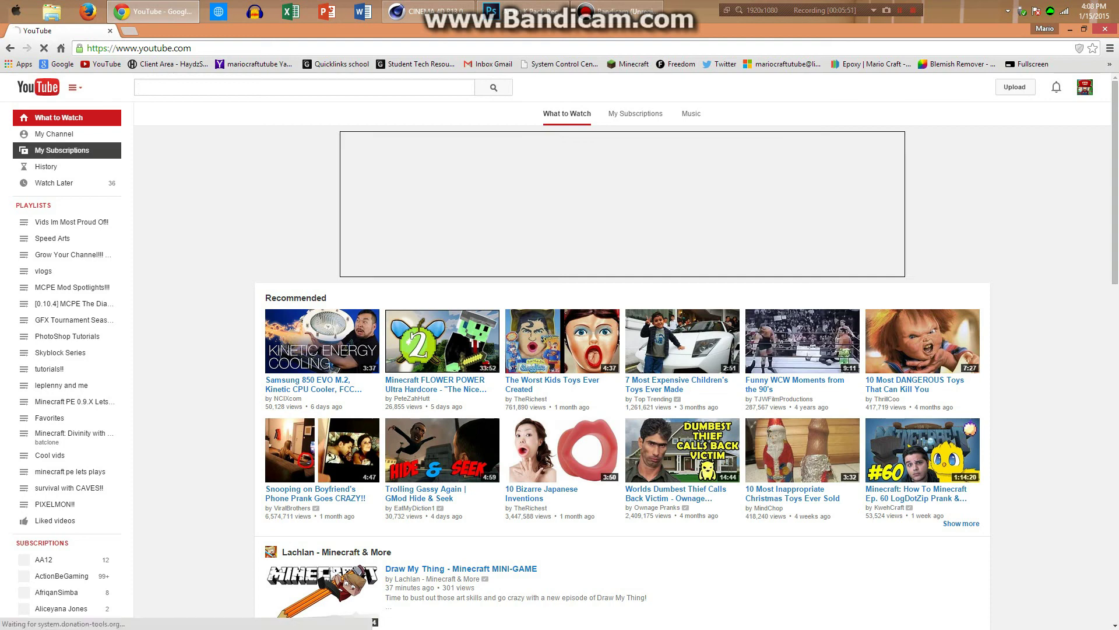
click(50, 136)
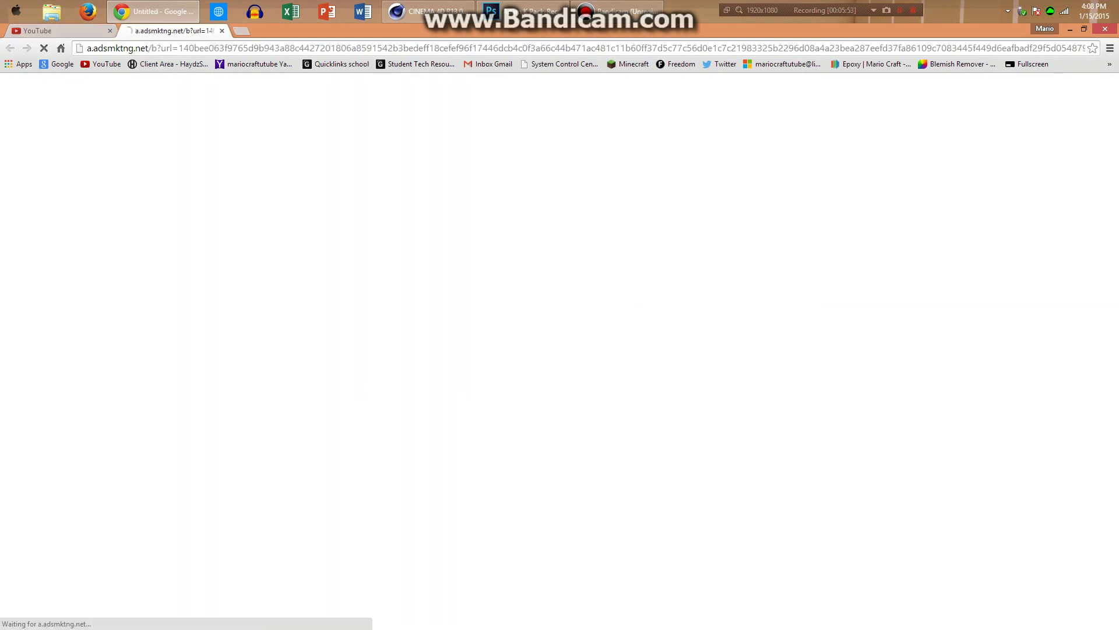
click(223, 30)
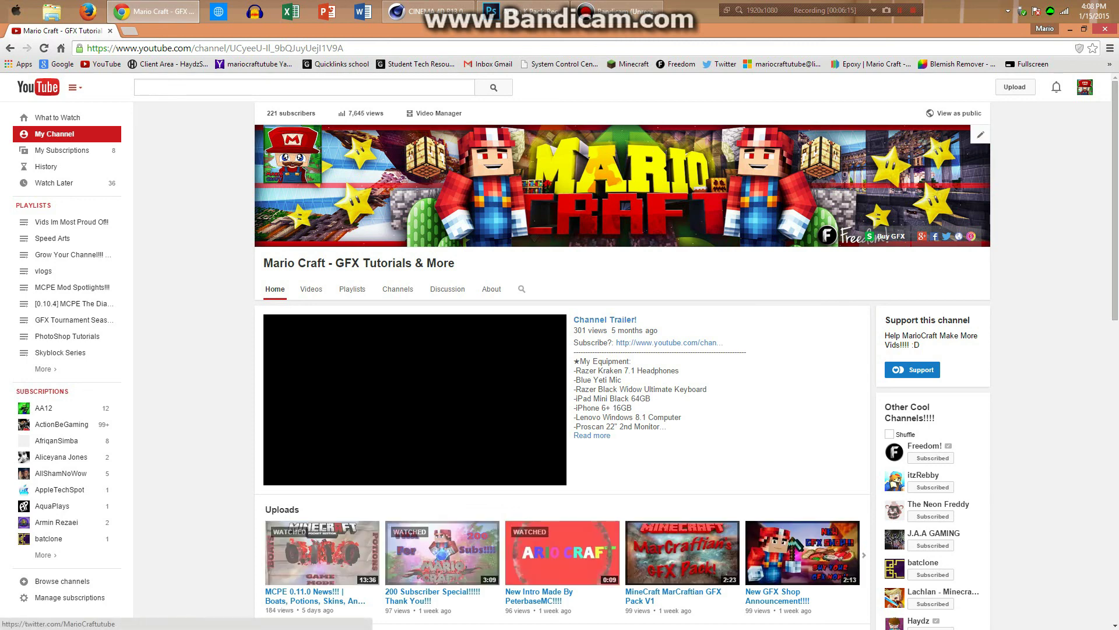
- Look over the channel's home page and open its Support dialog, closing the extra advertising tabs
scroll(642, 350, down, 2)
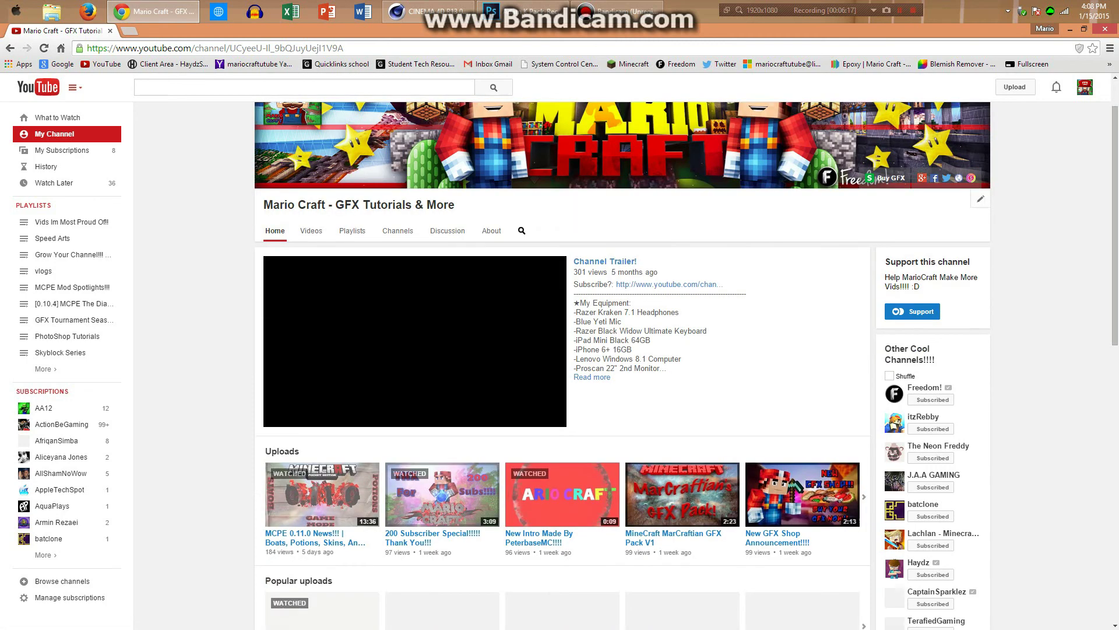
scroll(411, 389, up, 2)
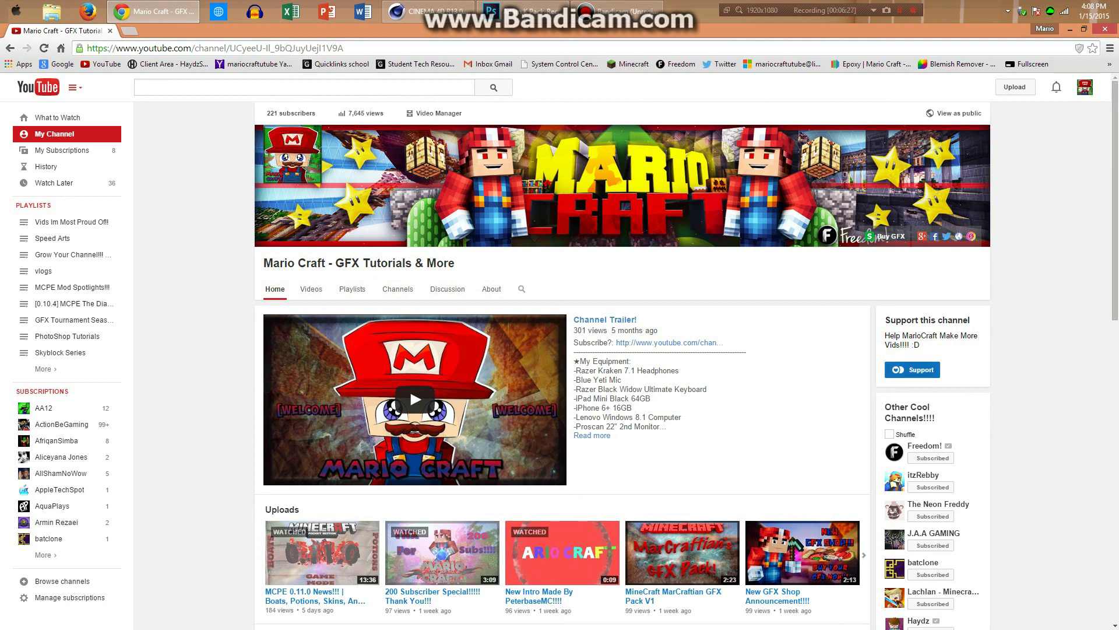
click(913, 369)
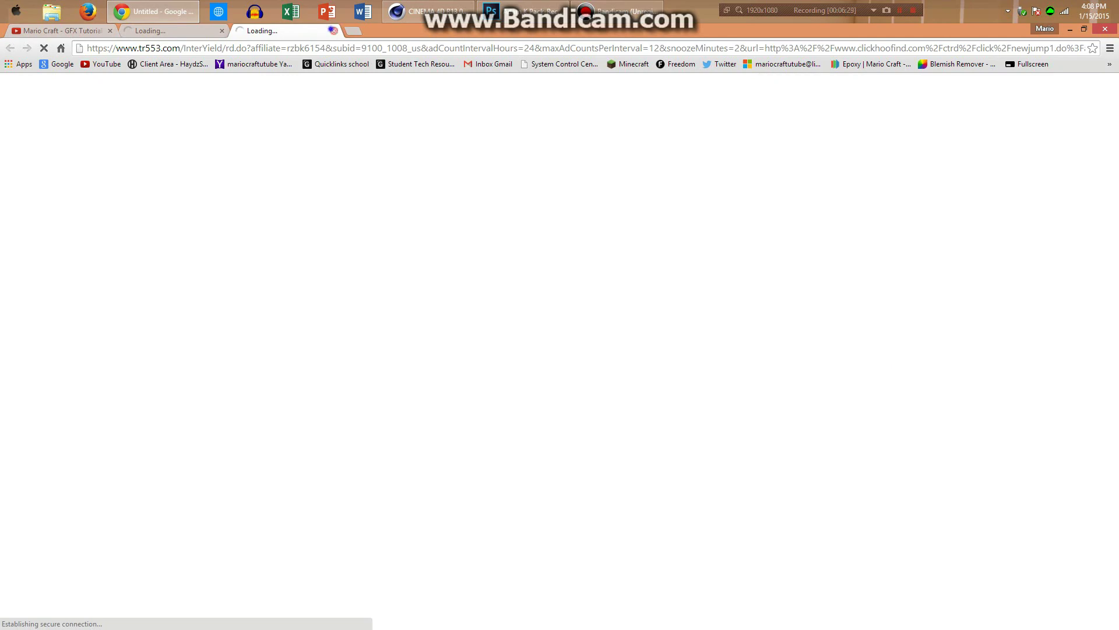
click(331, 30)
click(223, 28)
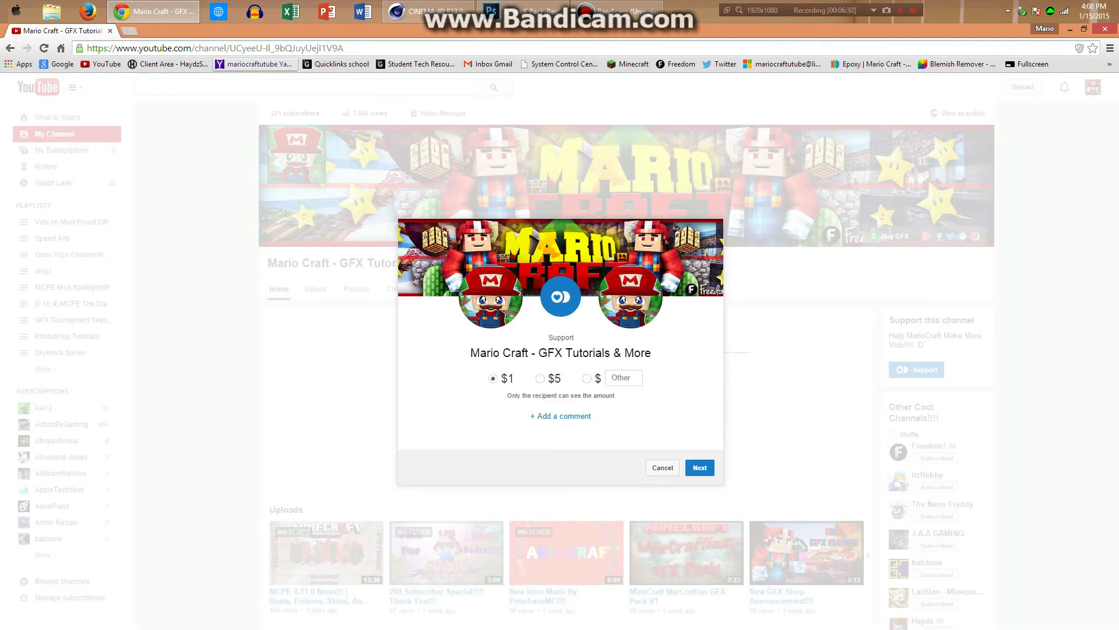
- Try the $5 and custom support amounts, entering .004 as the custom amount, clear it, and cancel the support dialog
click(540, 378)
click(586, 378)
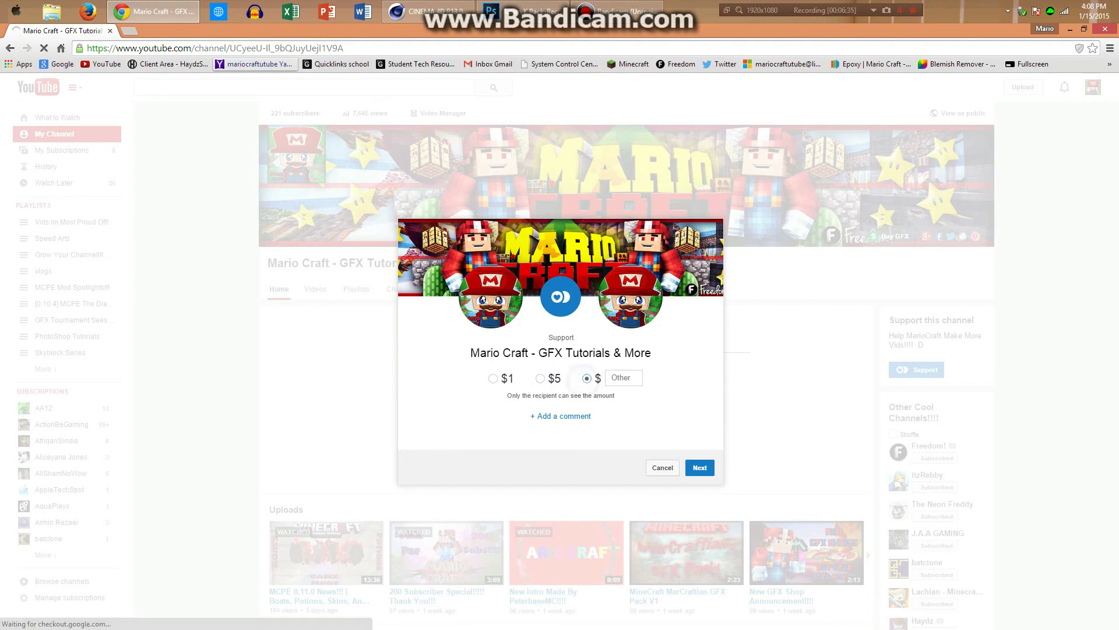
click(615, 379)
text(.004)
double_click(643, 381)
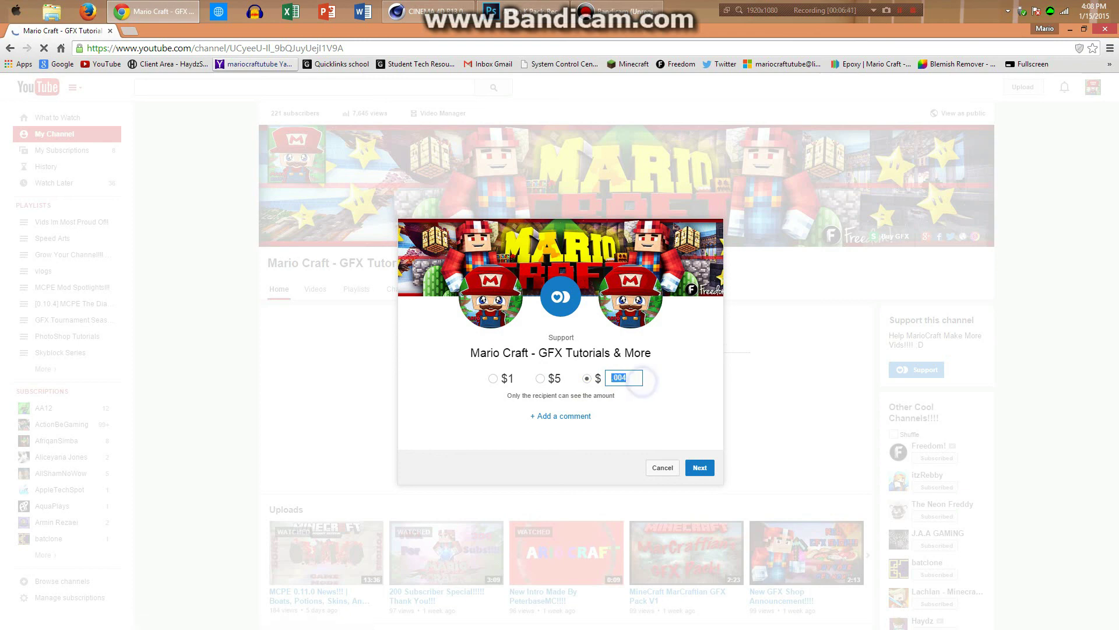
key(BackSpace)
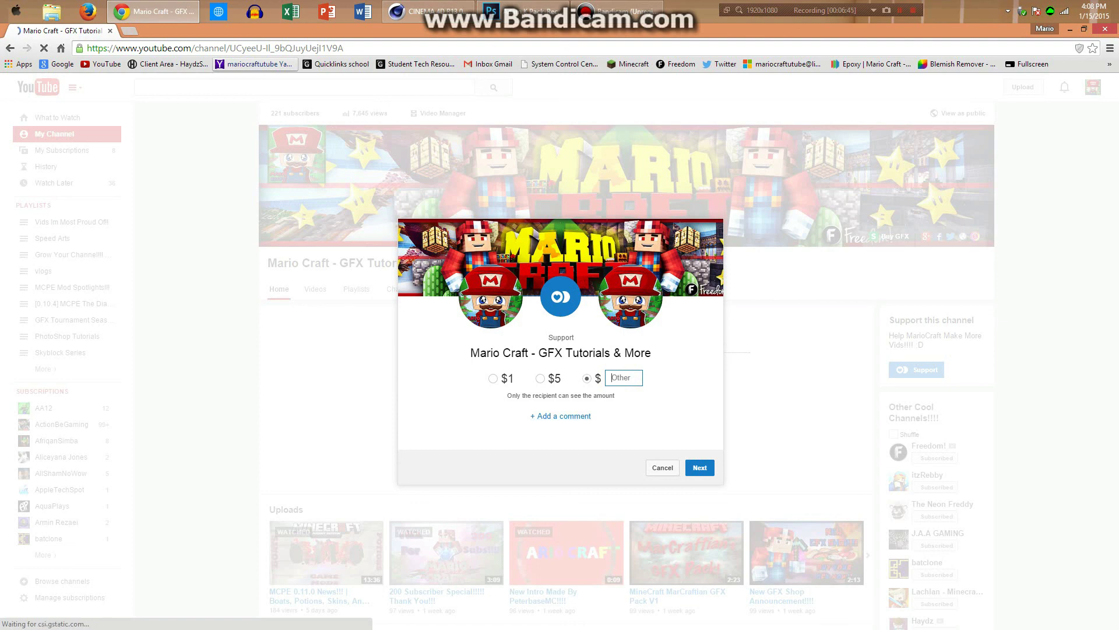
click(657, 467)
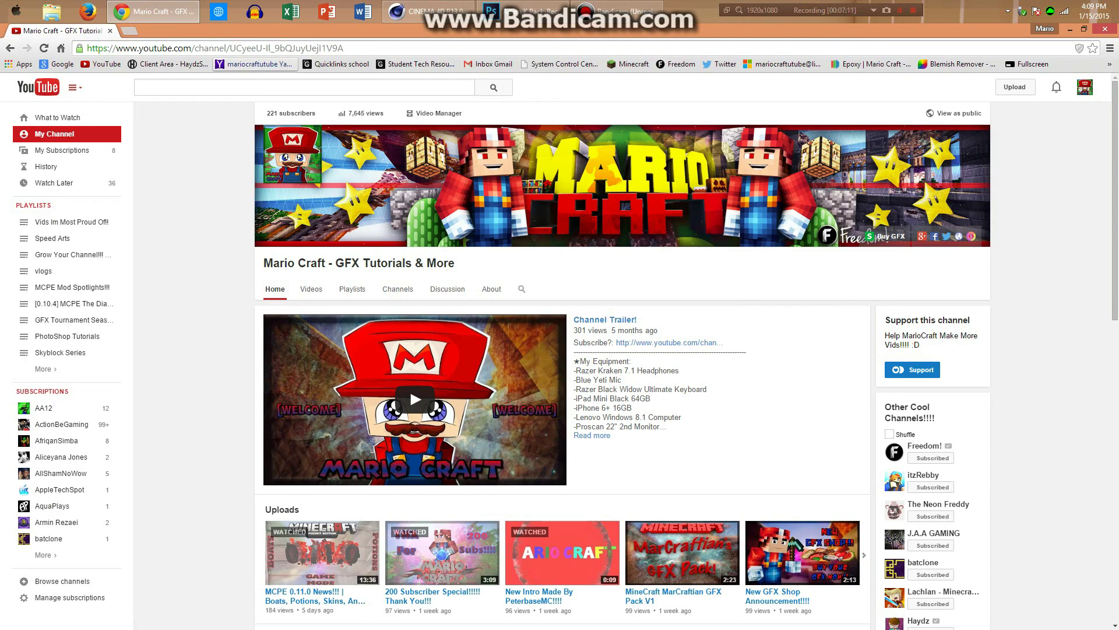
- Pull the browser window out of its maximized state and close it
drag(877, 29, 636, 180)
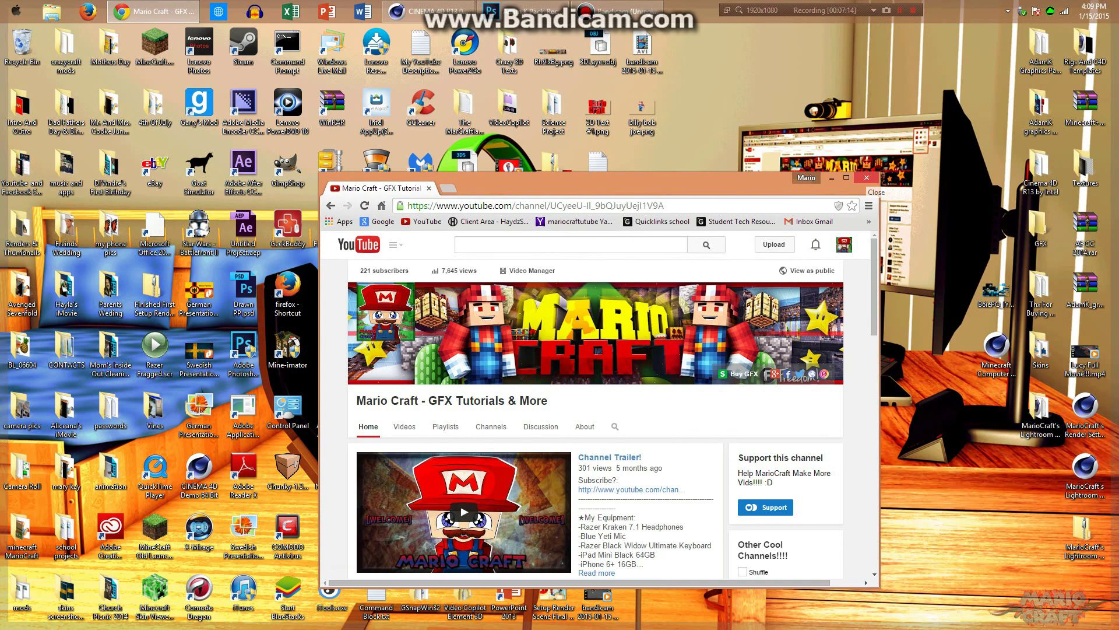
click(863, 179)
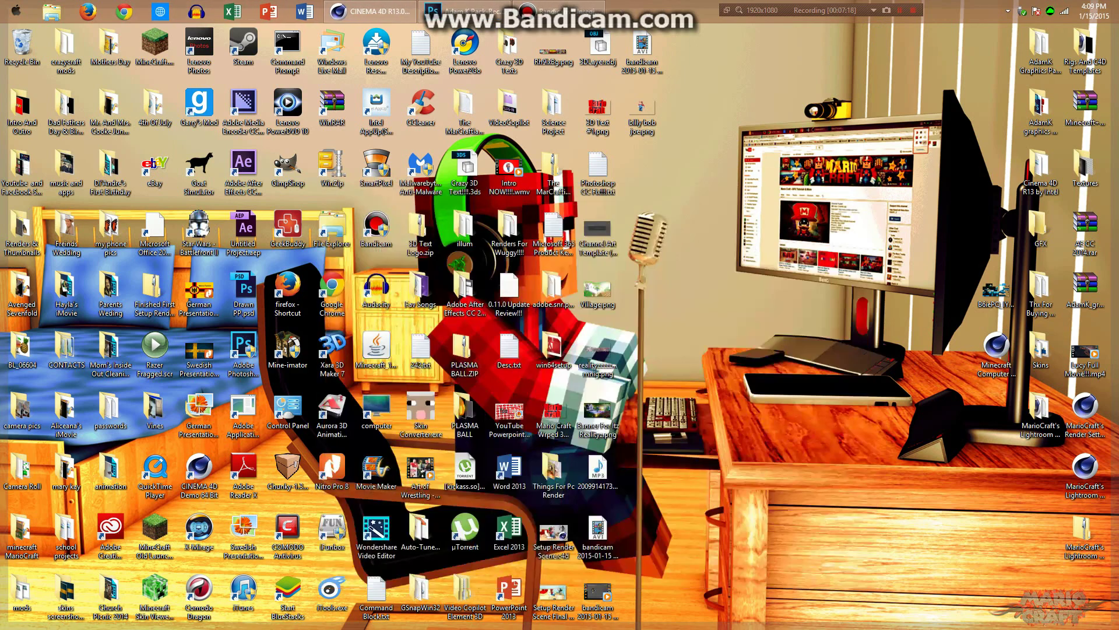